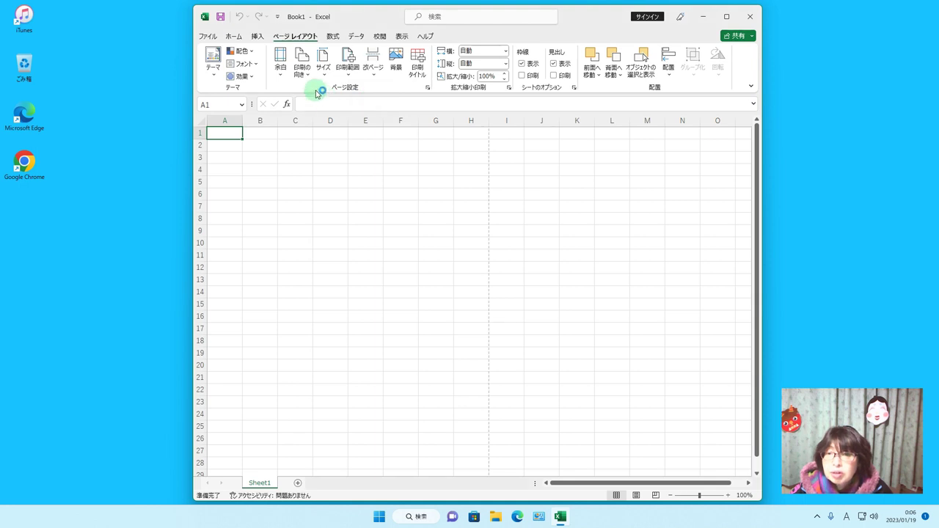
Set the page to portrait orientation with custom top, left, bottom and right margins of 1 cm
{"action": "left_click", "coordinate": [302, 76]}
{"action": "left_click", "coordinate": [326, 94]}
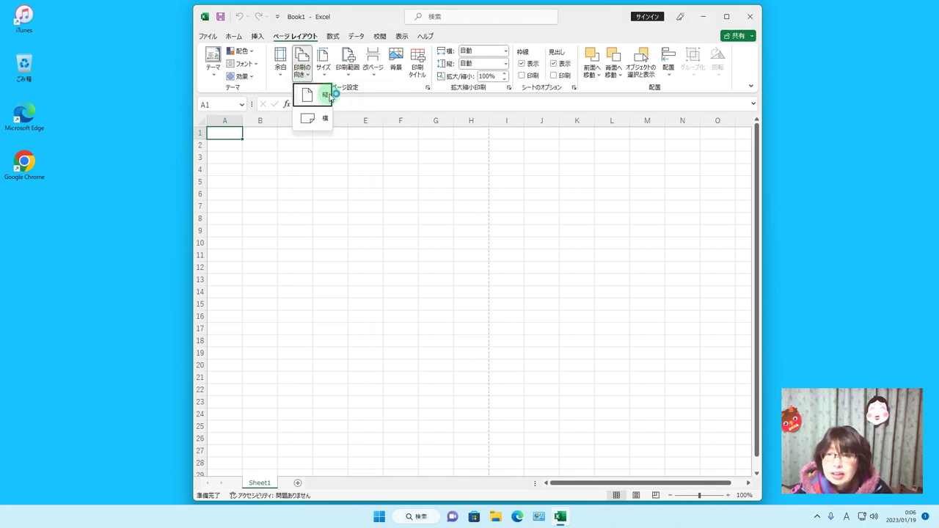
{"action": "left_click", "coordinate": [280, 59]}
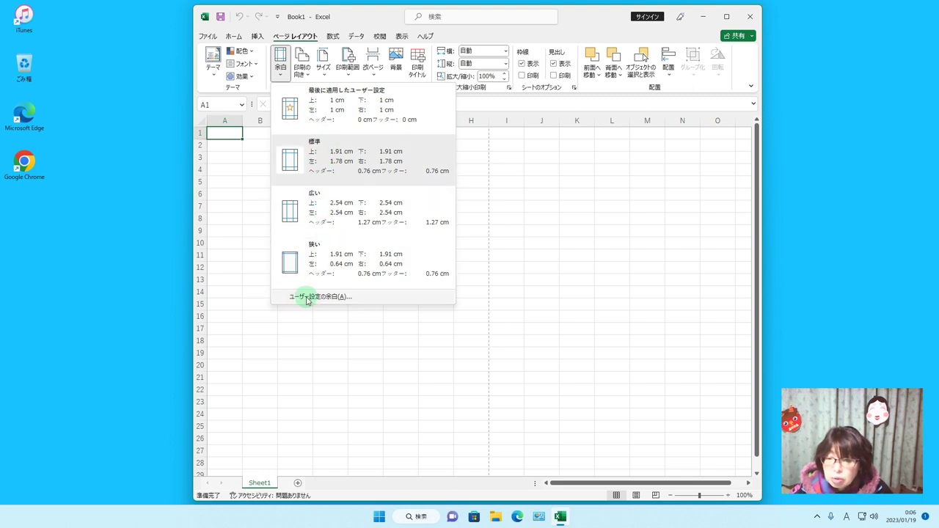
{"action": "left_click", "coordinate": [371, 296]}
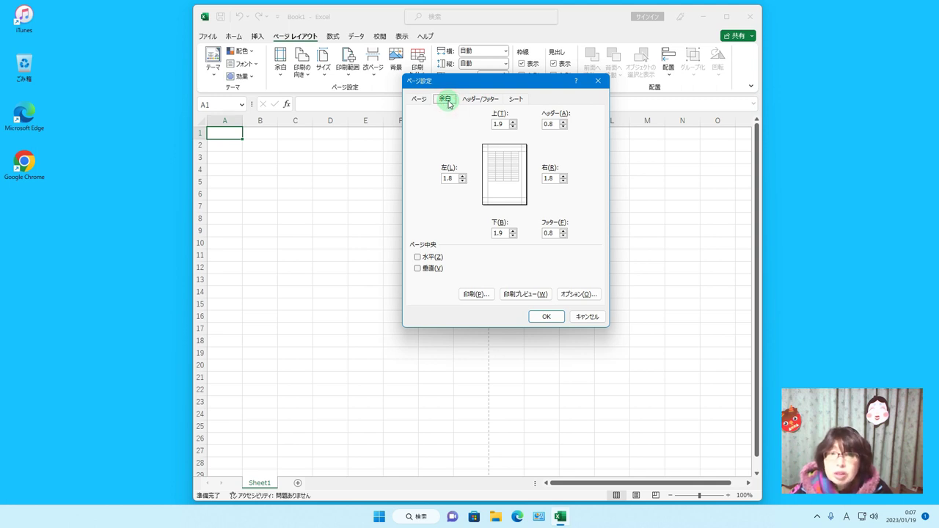
{"action": "left_click", "coordinate": [493, 125]}
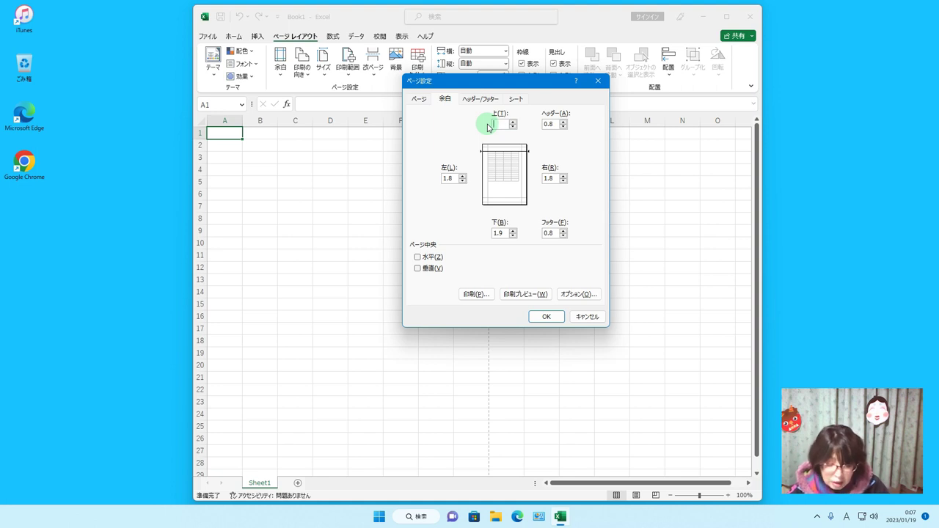
{"action": "type", "text": "1"}
{"action": "left_click", "coordinate": [456, 177]}
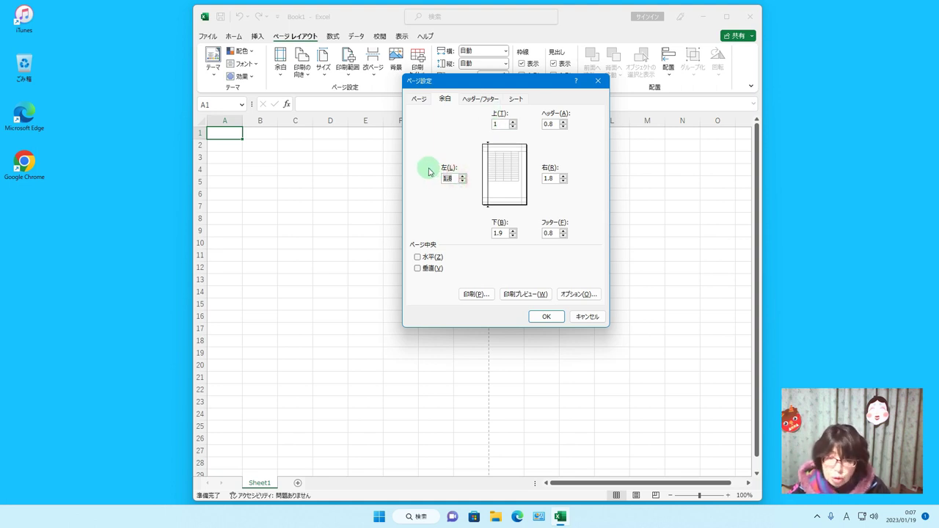
{"action": "type", "text": "1"}
{"action": "left_click", "coordinate": [503, 232]}
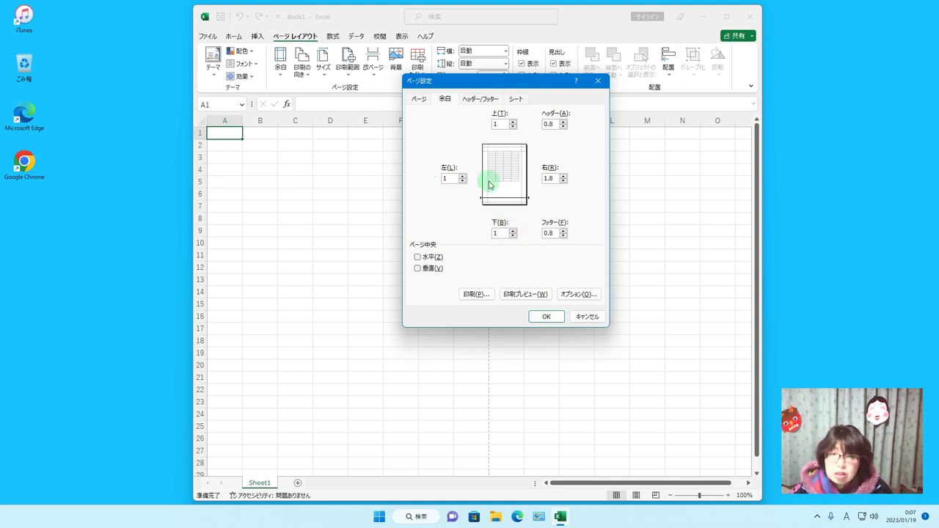
{"action": "left_click", "coordinate": [556, 178]}
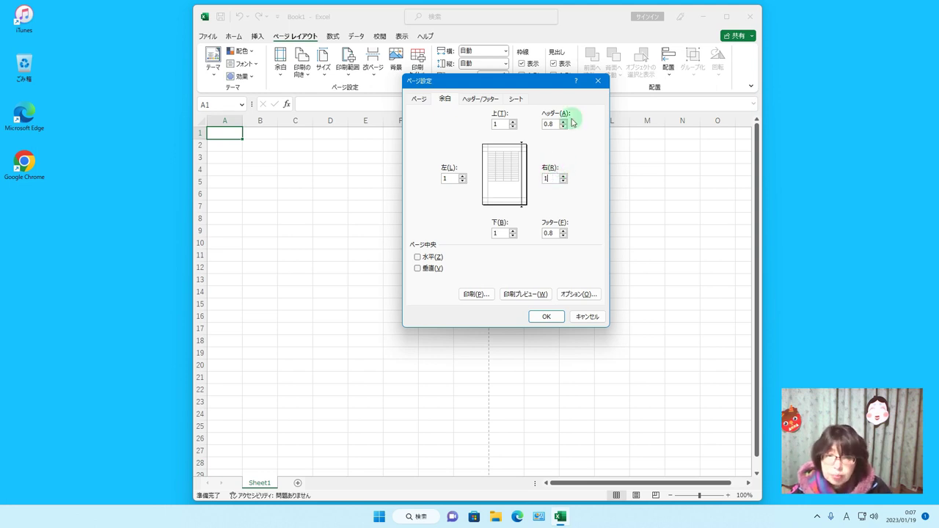
Set the header and footer margins to 0, centre the page content horizontally, and apply the page setup
{"action": "left_click", "coordinate": [559, 124]}
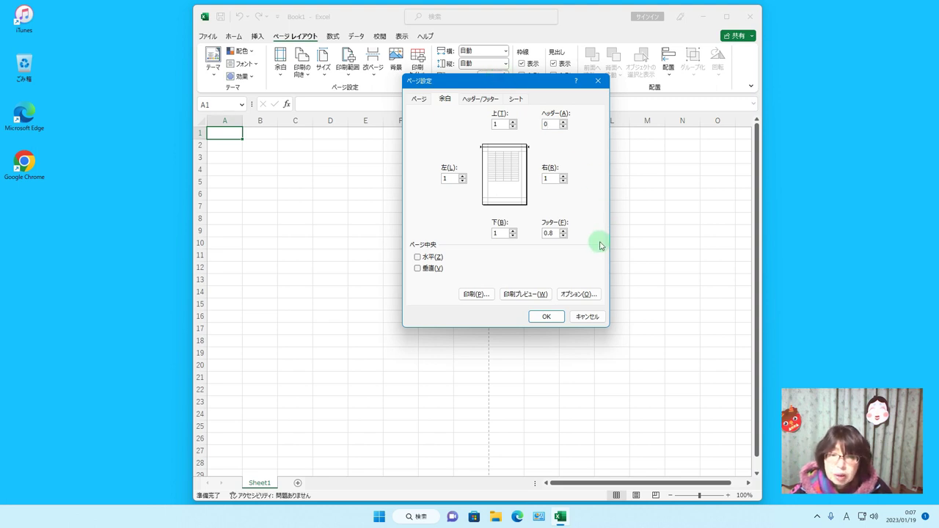
{"action": "left_click", "coordinate": [551, 233]}
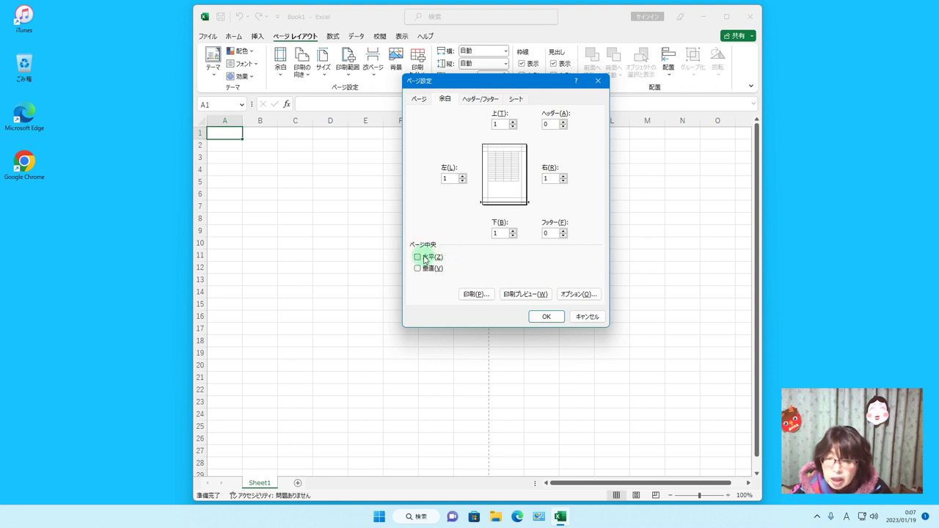
{"action": "left_click", "coordinate": [418, 257]}
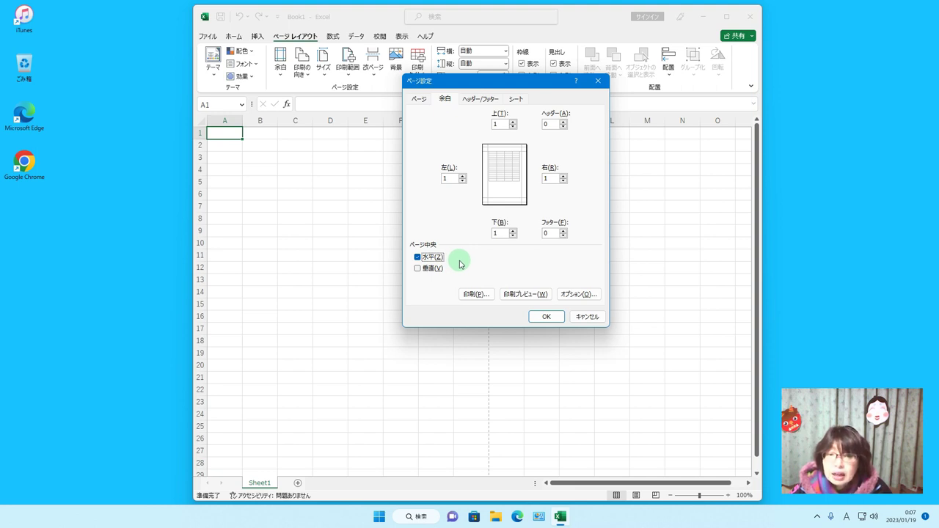
{"action": "left_click", "coordinate": [546, 316]}
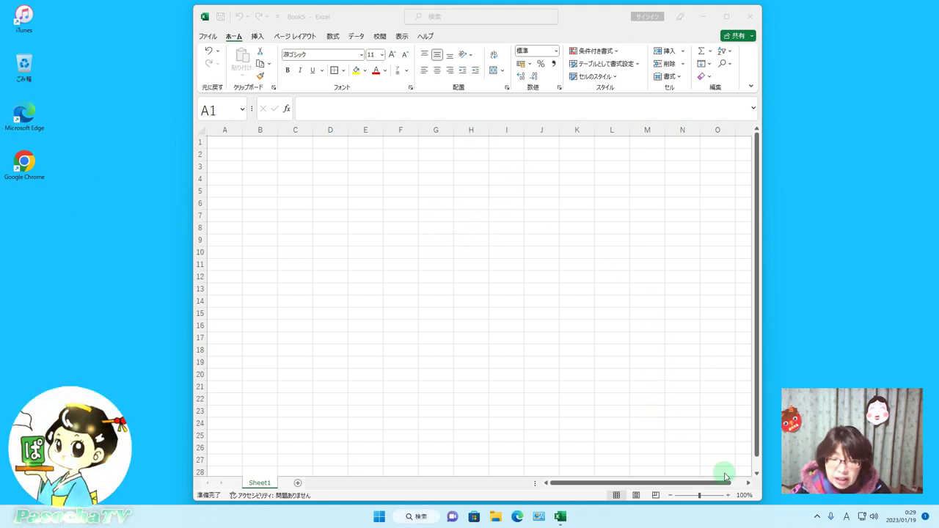
Enter 2023 in cell C2 and 2 in cell D2 using half-width alphanumeric input
{"action": "left_click", "coordinate": [727, 496]}
{"action": "left_click", "coordinate": [727, 496]}
{"action": "left_click", "coordinate": [727, 496]}
{"action": "left_click", "coordinate": [728, 495]}
{"action": "left_click", "coordinate": [728, 496]}
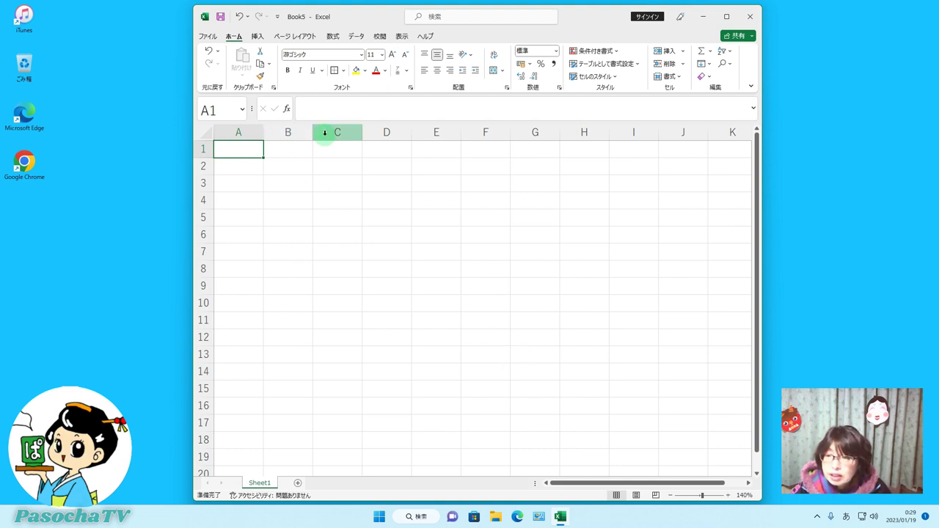
{"action": "left_click", "coordinate": [334, 165]}
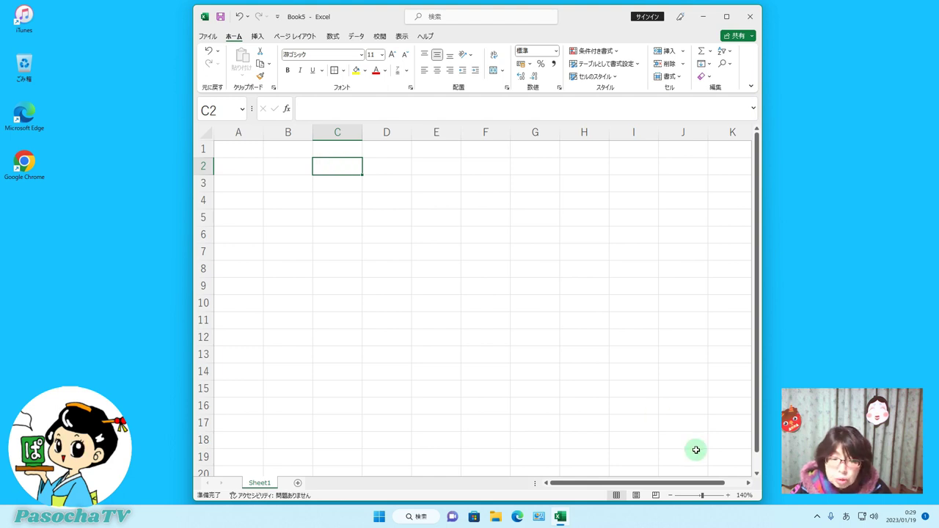
{"action": "left_click", "coordinate": [846, 516]}
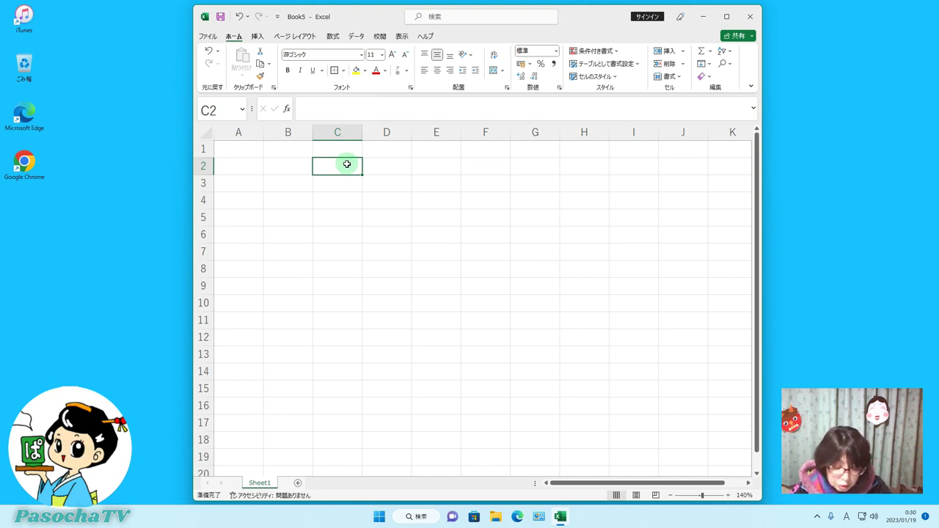
{"action": "type", "text": "2023"}
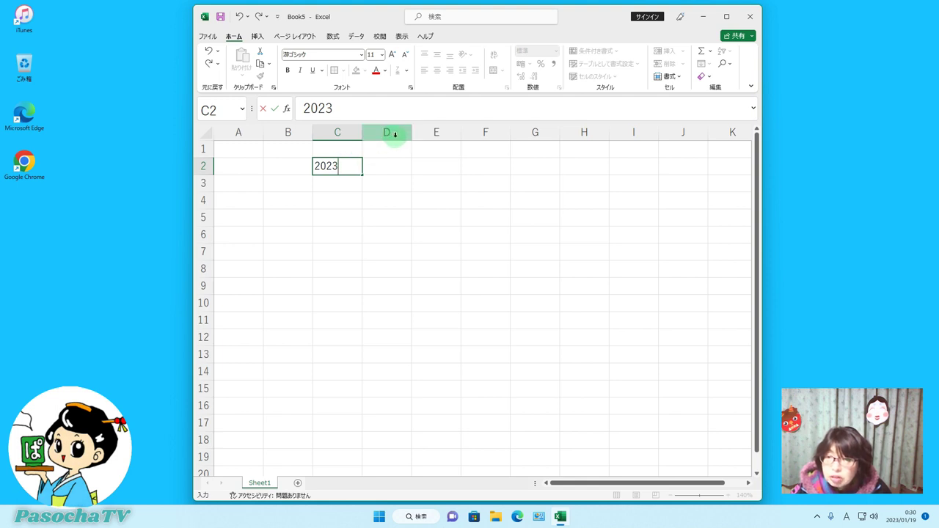
{"action": "left_click", "coordinate": [385, 167]}
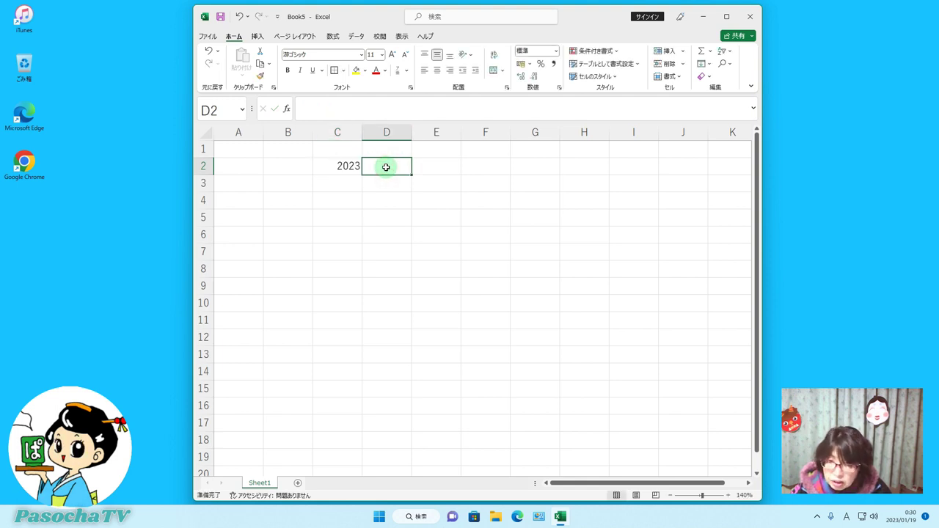
{"action": "type", "text": "2"}
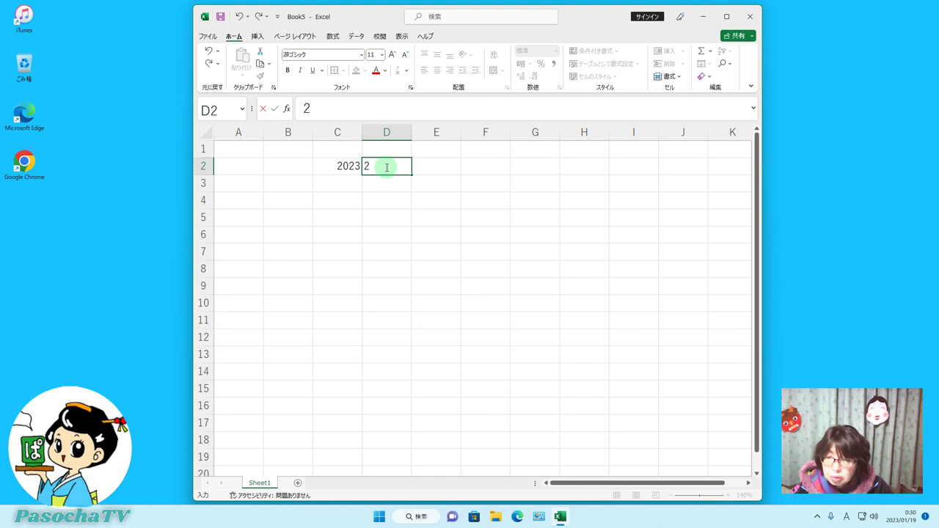
{"action": "key", "text": "Return"}
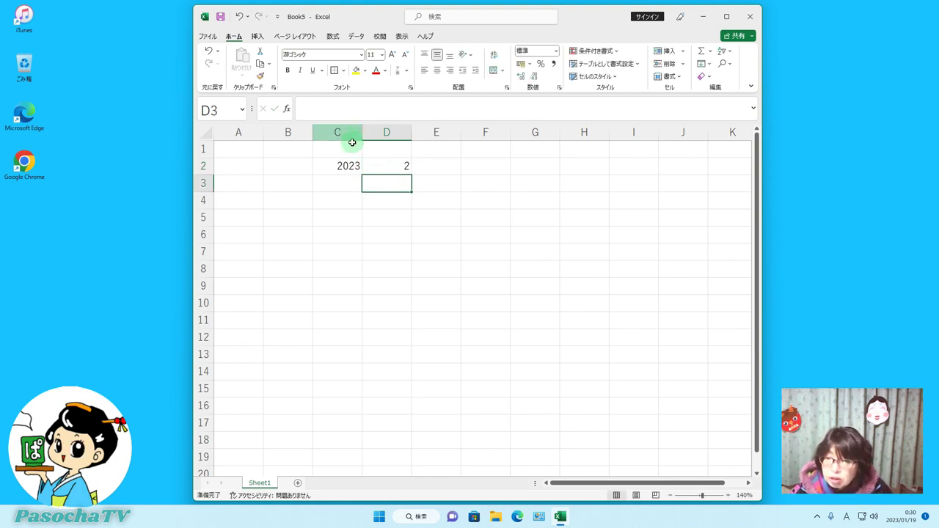
Enter the labels 年 in cell C3 and 月 in cell D3 using Japanese input
{"action": "left_click", "coordinate": [346, 183]}
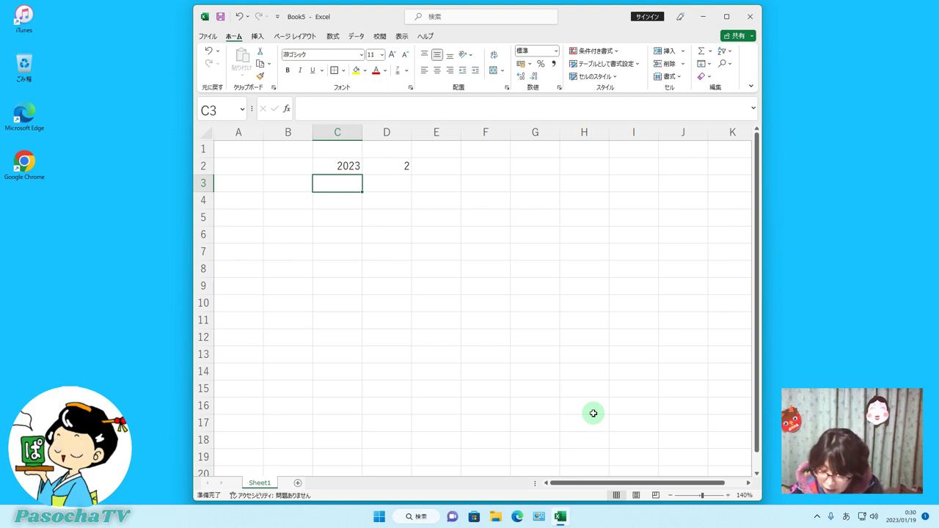
{"action": "type", "text": "nen"}
{"action": "key", "text": "space"}
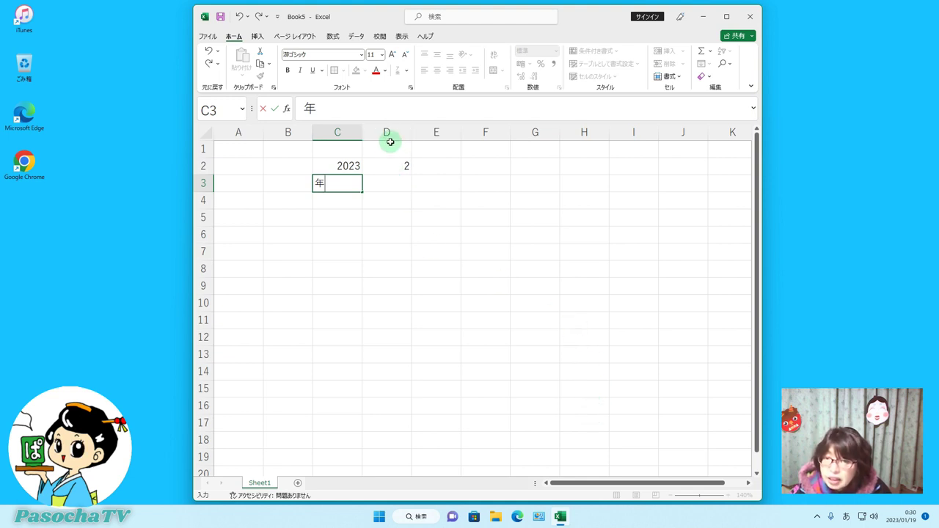
{"action": "left_click", "coordinate": [389, 183]}
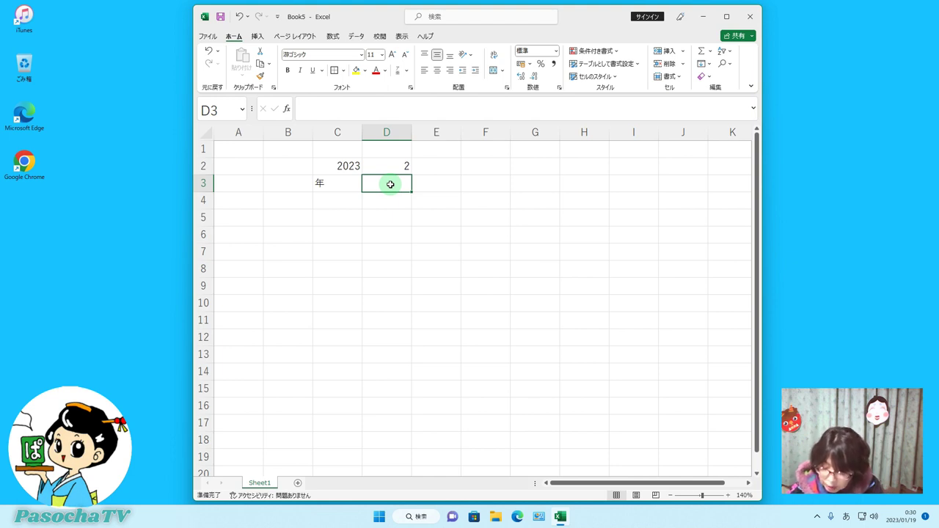
{"action": "type", "text": "つき"}
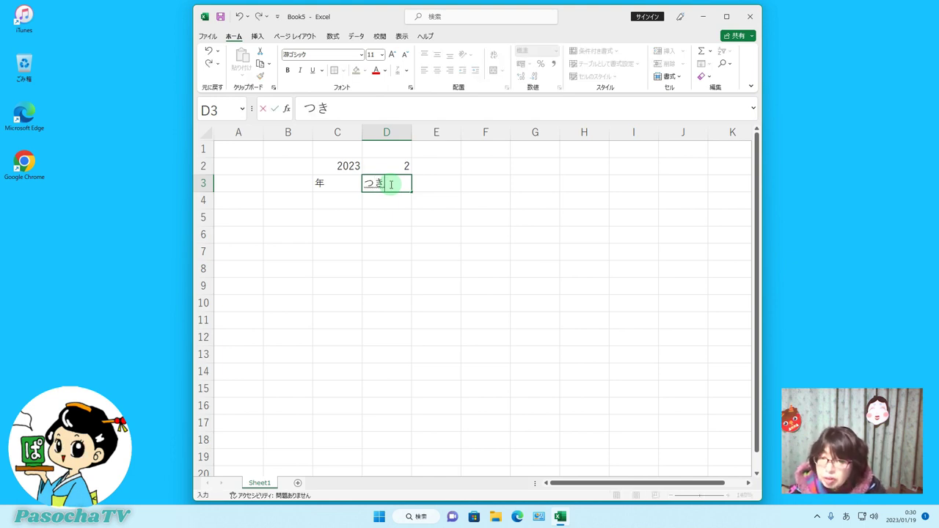
{"action": "key", "text": "space"}
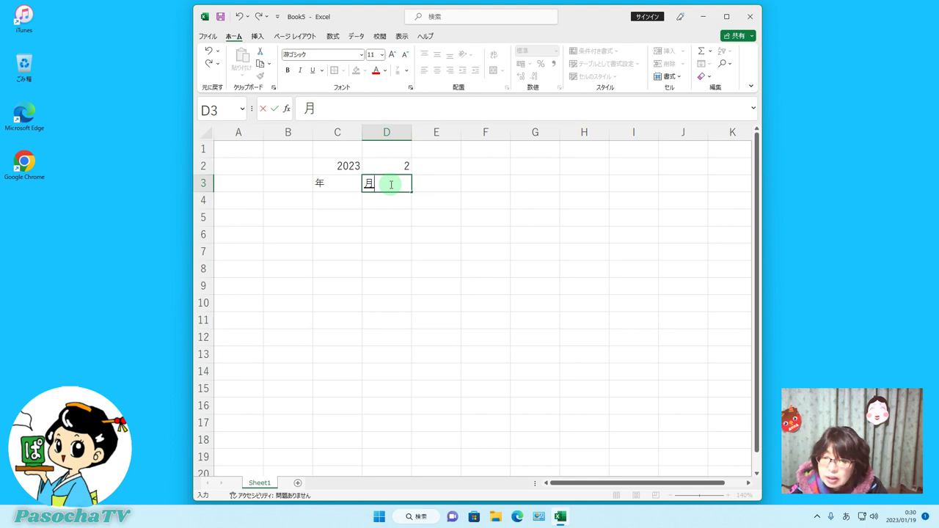
{"action": "key", "text": "Return"}
{"action": "key", "text": "Return"}
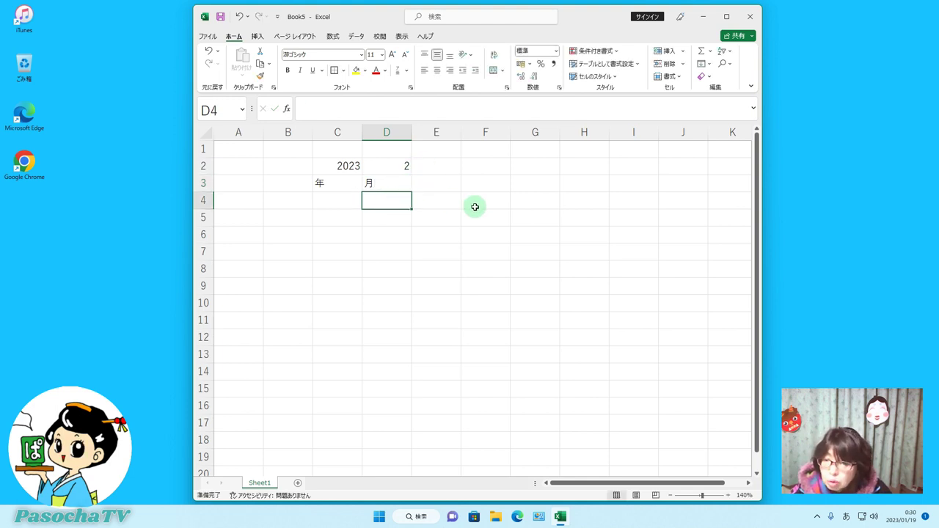
Make the year and month values and their labels in C2:D3 bold
{"action": "left_click", "coordinate": [341, 164]}
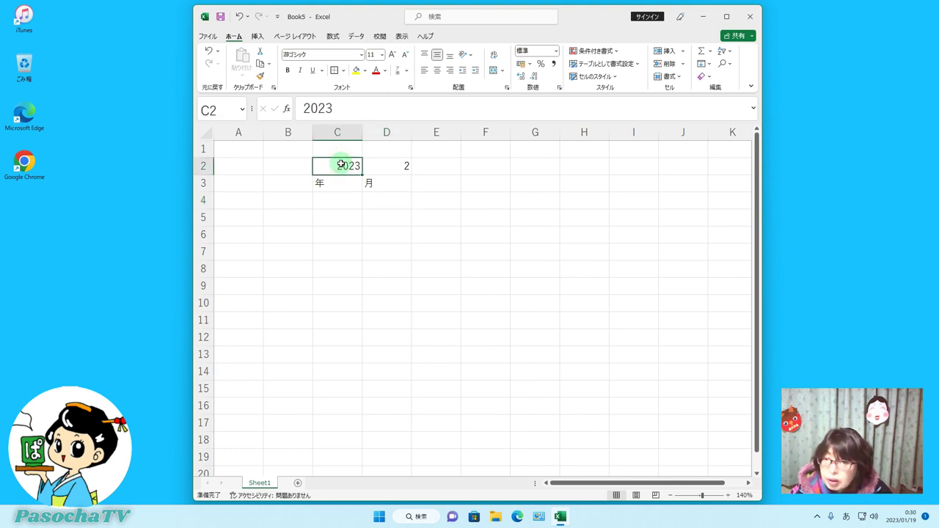
{"action": "left_click_drag", "start_coordinate": [341, 164], "coordinate": [383, 182]}
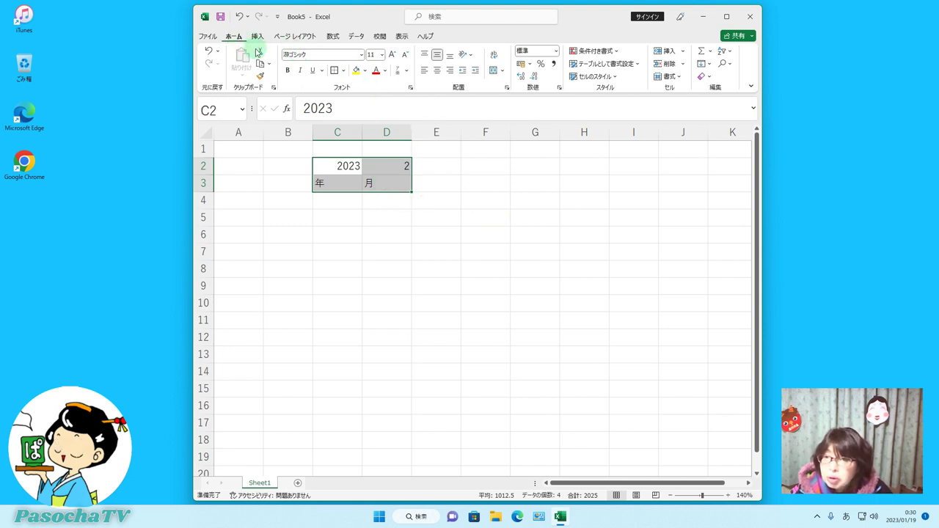
{"action": "left_click", "coordinate": [287, 71]}
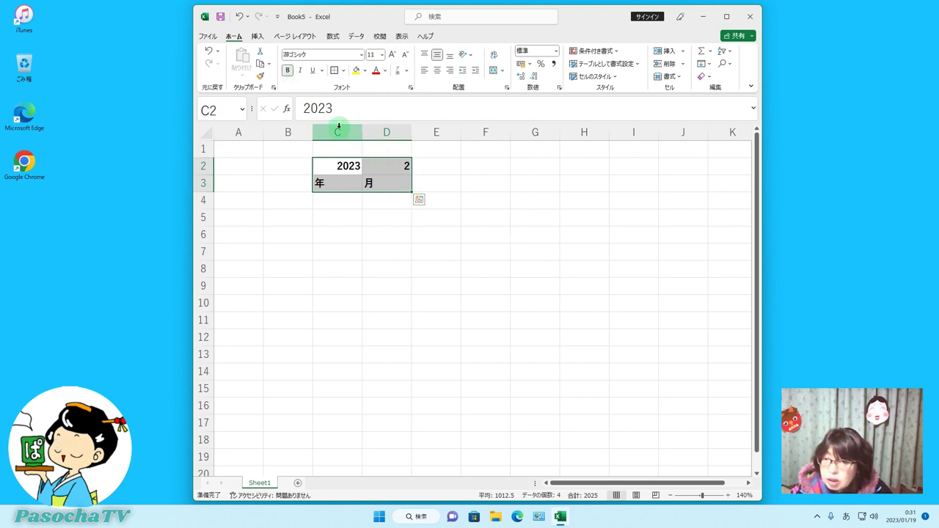
Right-align the 年 and 月 labels in C3:D3
{"action": "left_click", "coordinate": [338, 182]}
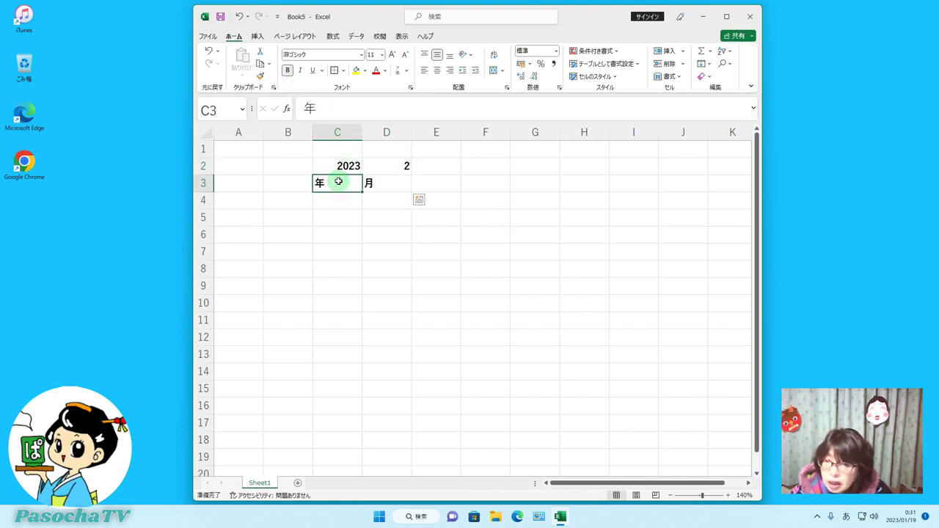
{"action": "left_click_drag", "start_coordinate": [338, 182], "coordinate": [387, 186]}
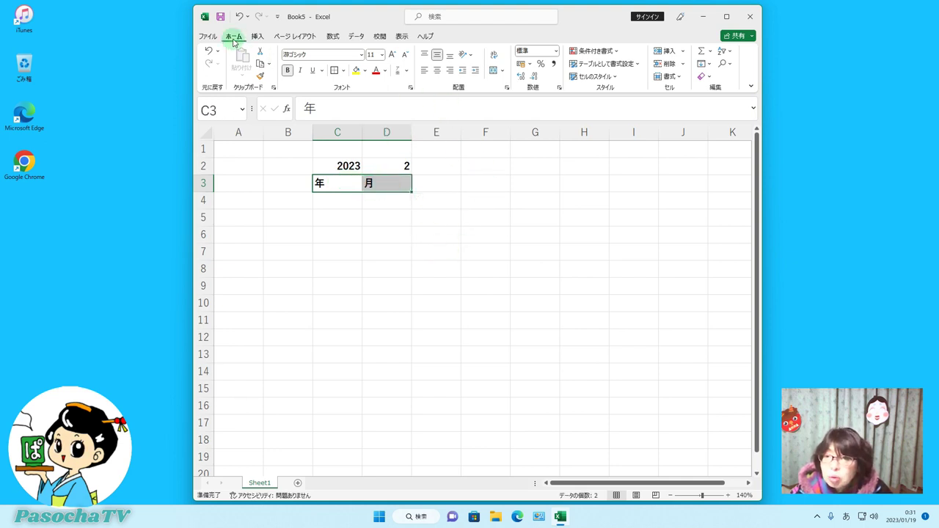
{"action": "left_click", "coordinate": [450, 71]}
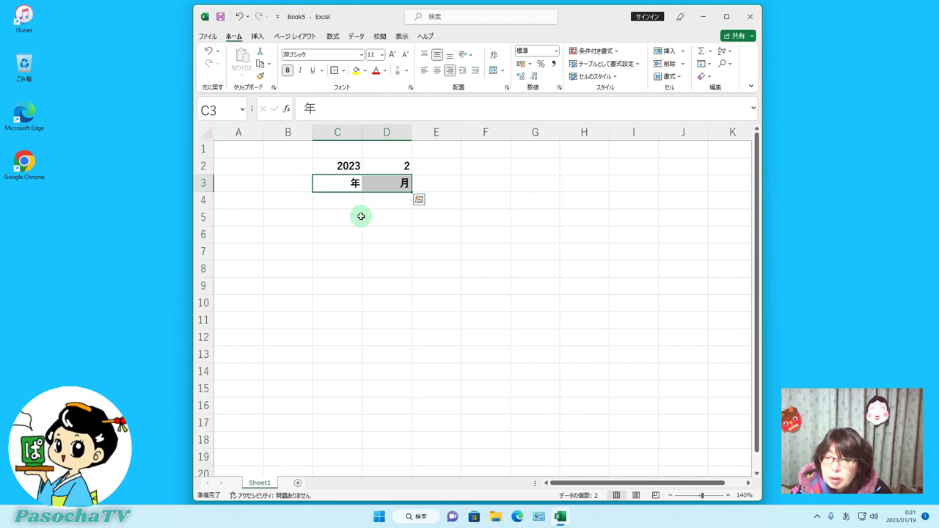
{"action": "left_click", "coordinate": [484, 184]}
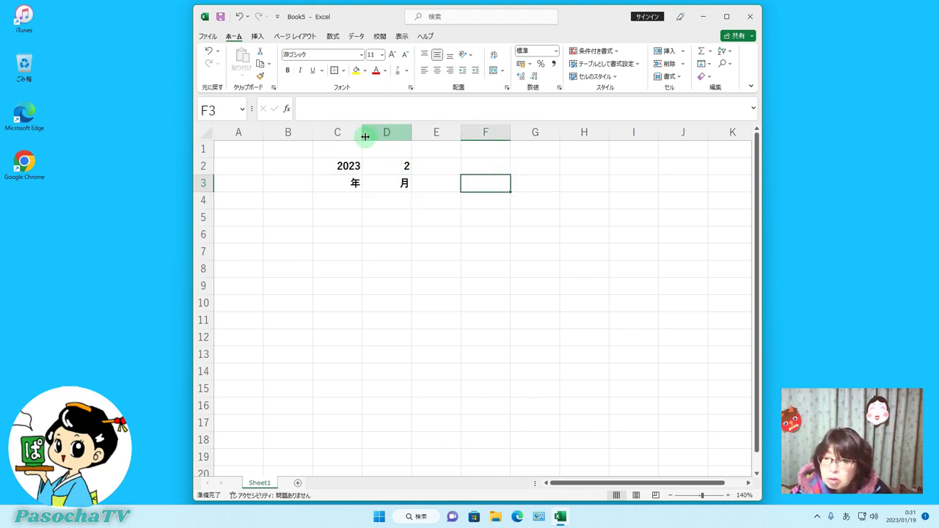
Apply an outside border (外枠) around the year and month block C2:D3
{"action": "left_click", "coordinate": [350, 166]}
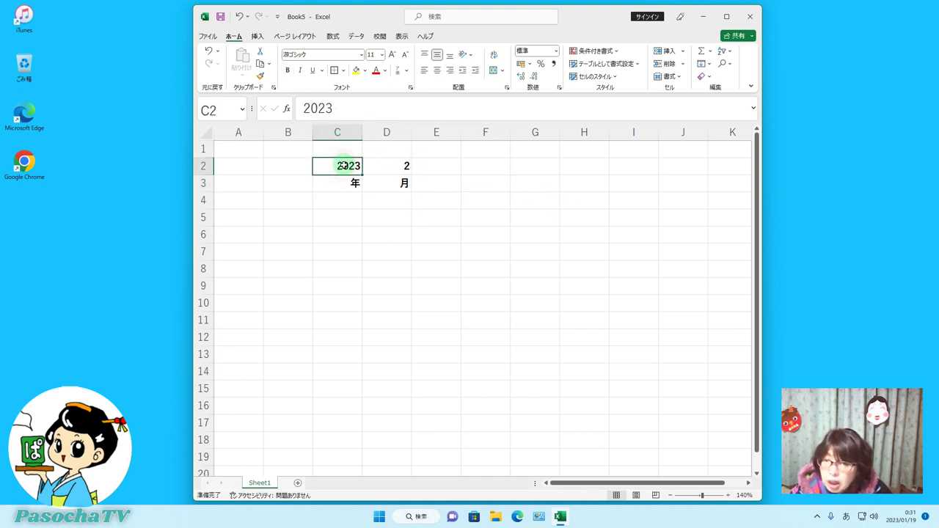
{"action": "left_click_drag", "start_coordinate": [352, 165], "coordinate": [389, 183]}
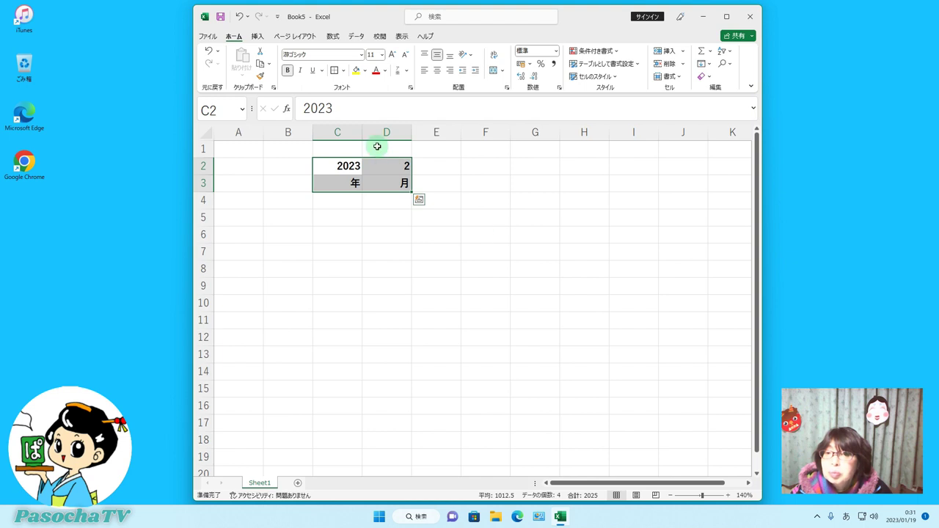
{"action": "left_click", "coordinate": [342, 71]}
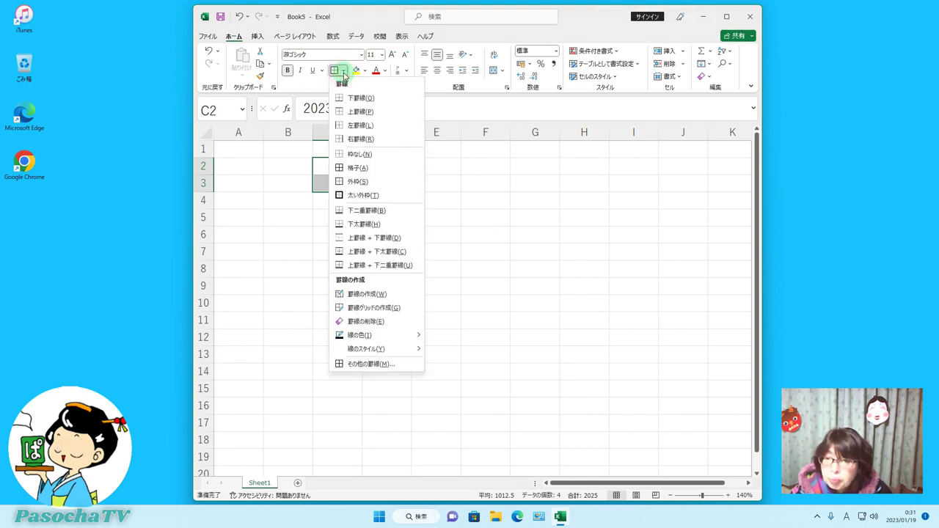
{"action": "left_click", "coordinate": [376, 182]}
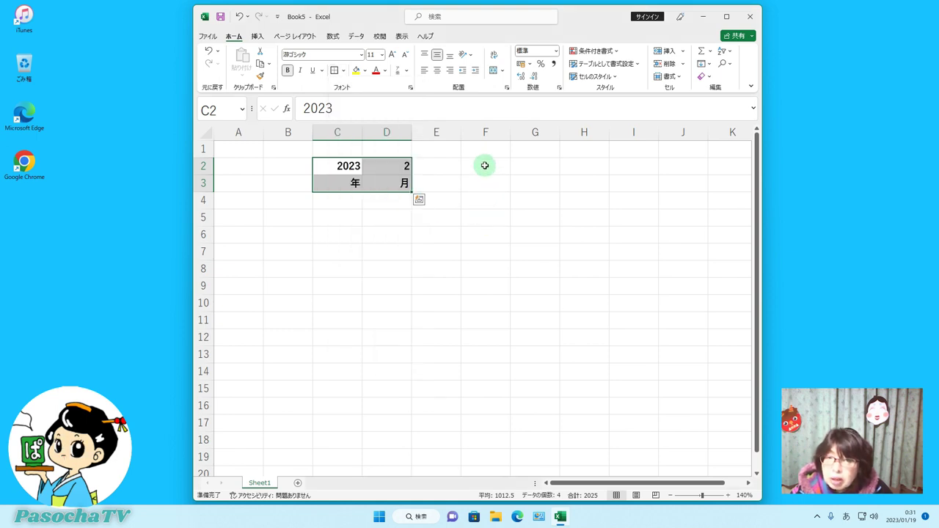
Enter the column headings 日付 in cell C5 and 曜日 in cell D5
{"action": "left_click", "coordinate": [484, 166]}
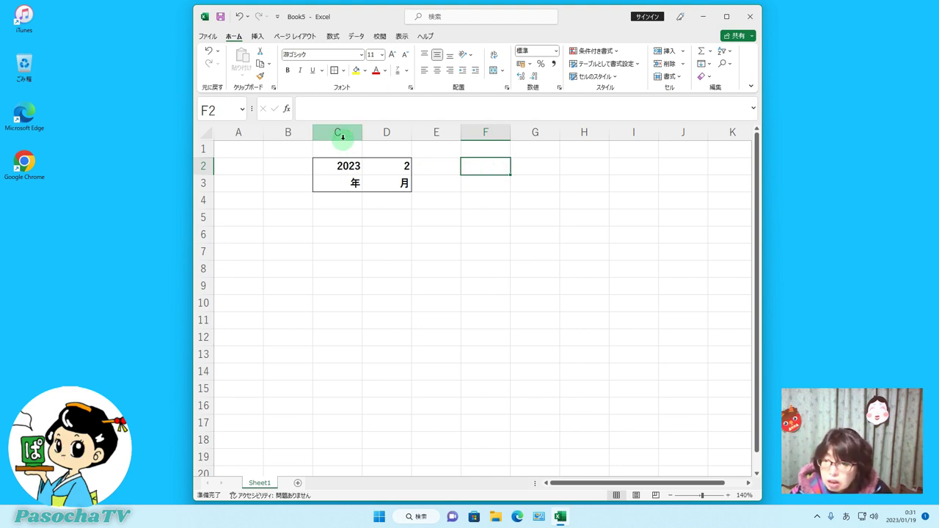
{"action": "left_click", "coordinate": [342, 214]}
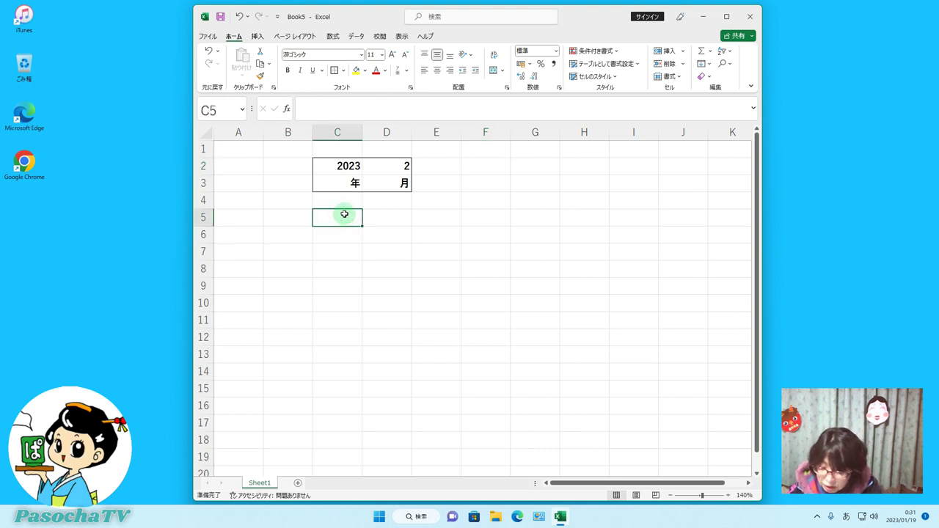
{"action": "type", "text": "ひづke"}
{"action": "key", "text": "space"}
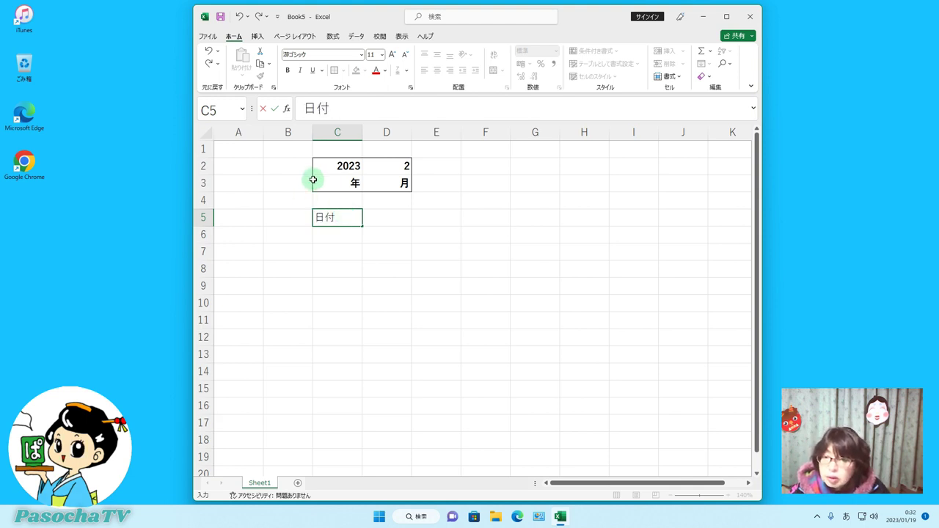
{"action": "left_click", "coordinate": [393, 214]}
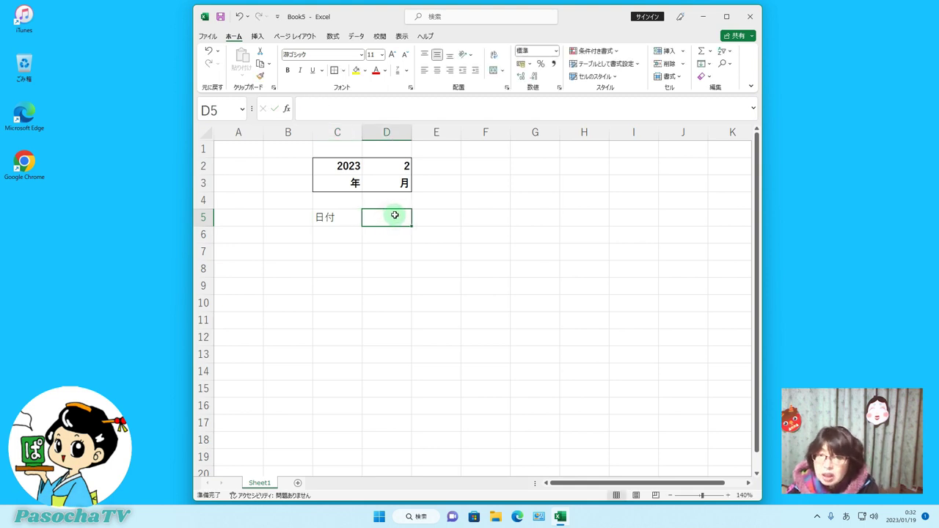
{"action": "type", "text": "よう"}
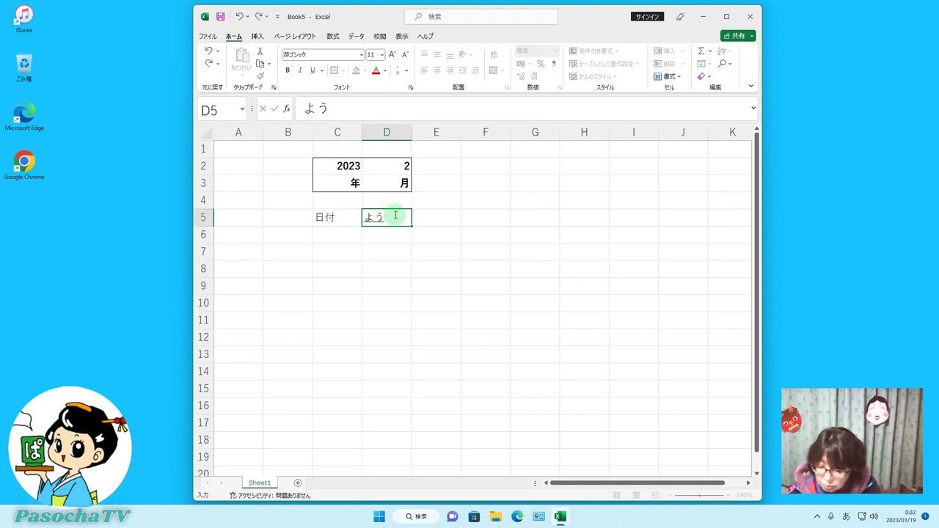
{"action": "type", "text": "び"}
{"action": "key", "text": "space"}
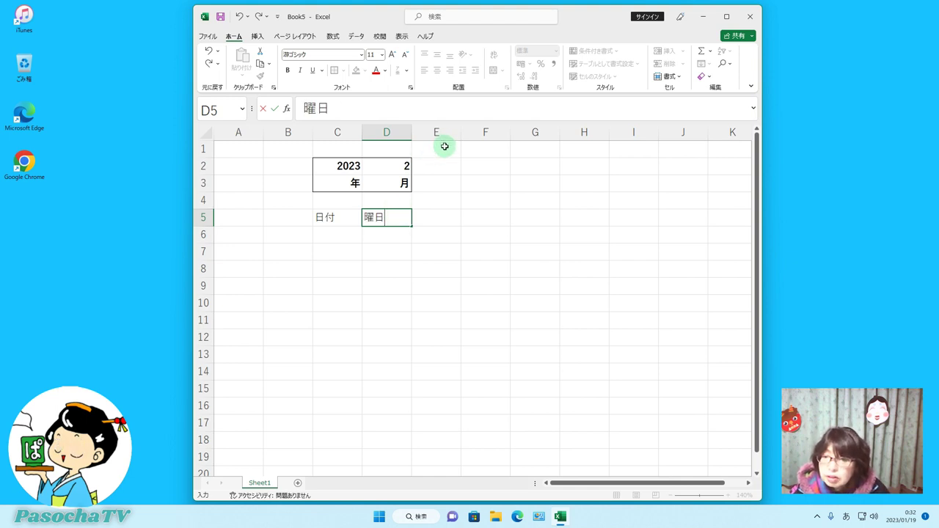
Enter the column heading メモ in cell E5
{"action": "left_click", "coordinate": [429, 221]}
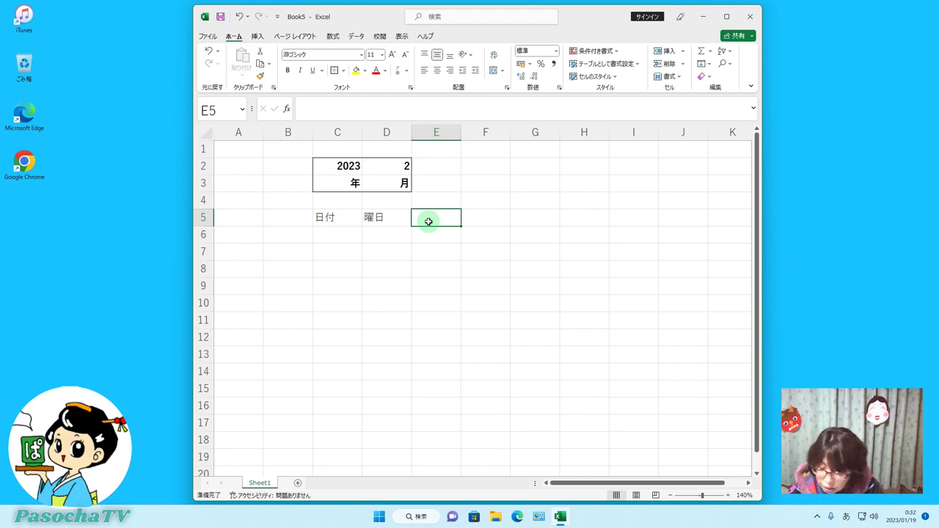
{"action": "type", "text": "めも"}
{"action": "key", "text": "space"}
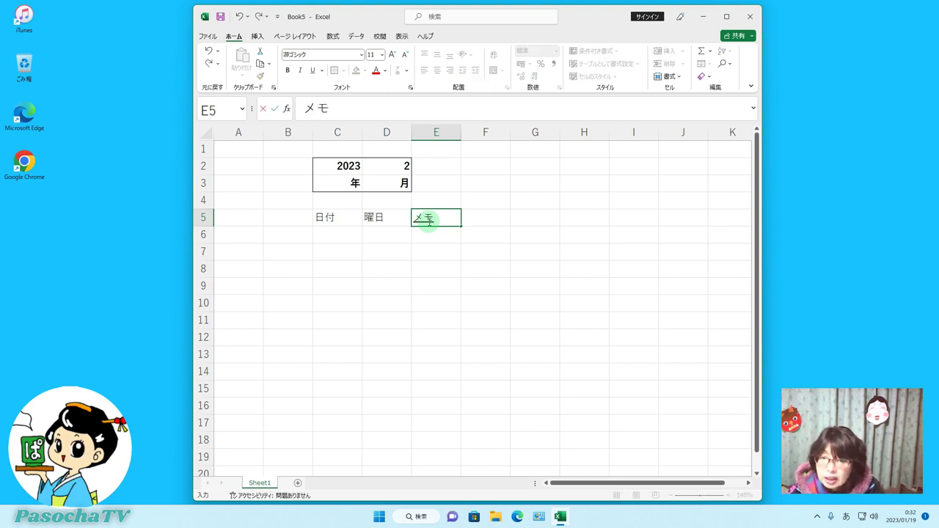
{"action": "key", "text": "Return"}
{"action": "key", "text": "Return"}
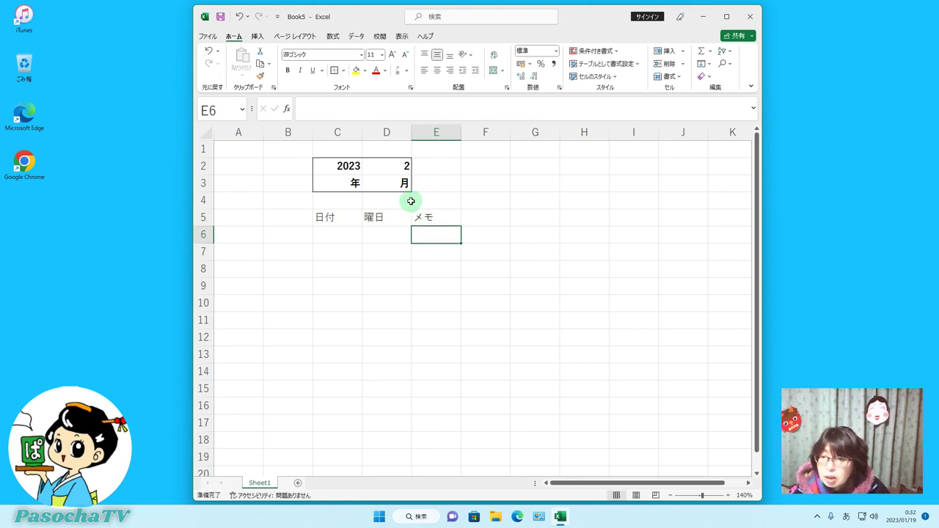
Enter 1 in cell B6 as the first day number
{"action": "left_click", "coordinate": [285, 233]}
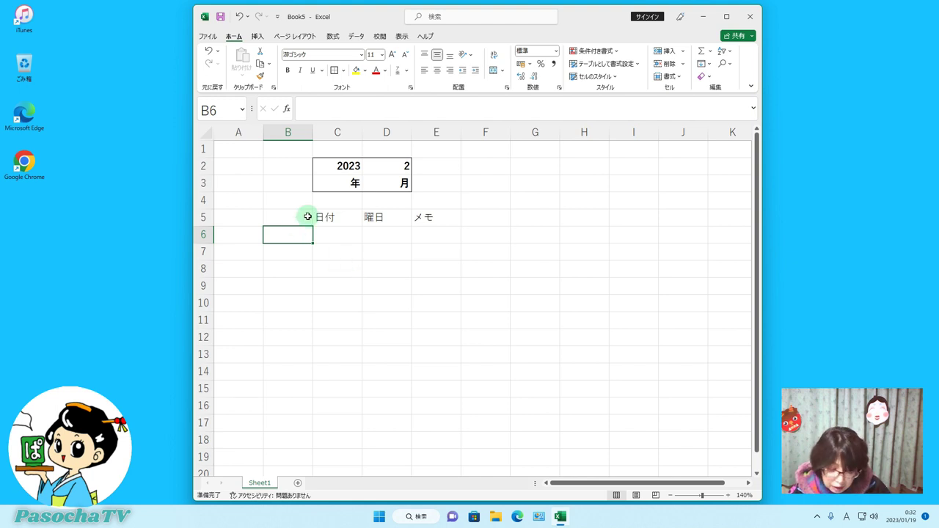
{"action": "type", "text": "1"}
{"action": "key", "text": "Return"}
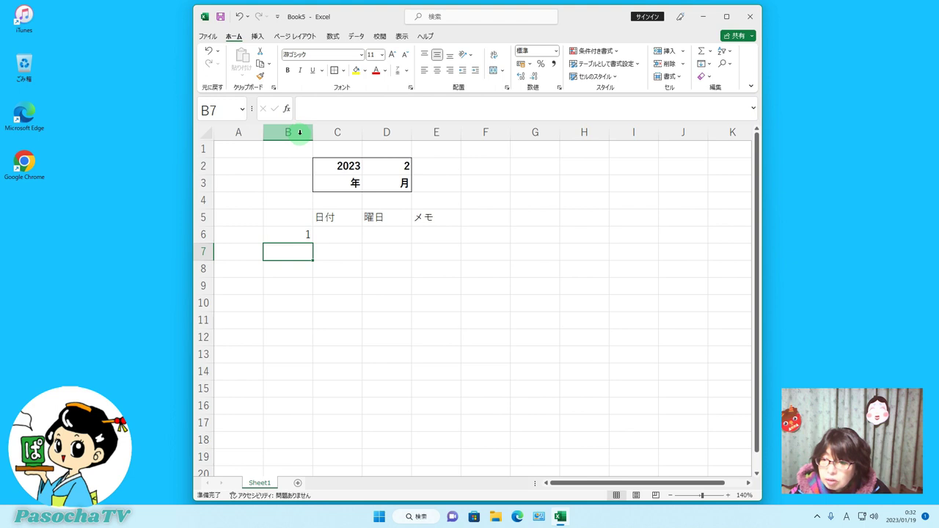
Fill cell B6 down to B36 as a consecutive series (連続データ) of day numbers from 1 to 31
{"action": "left_click", "coordinate": [300, 236]}
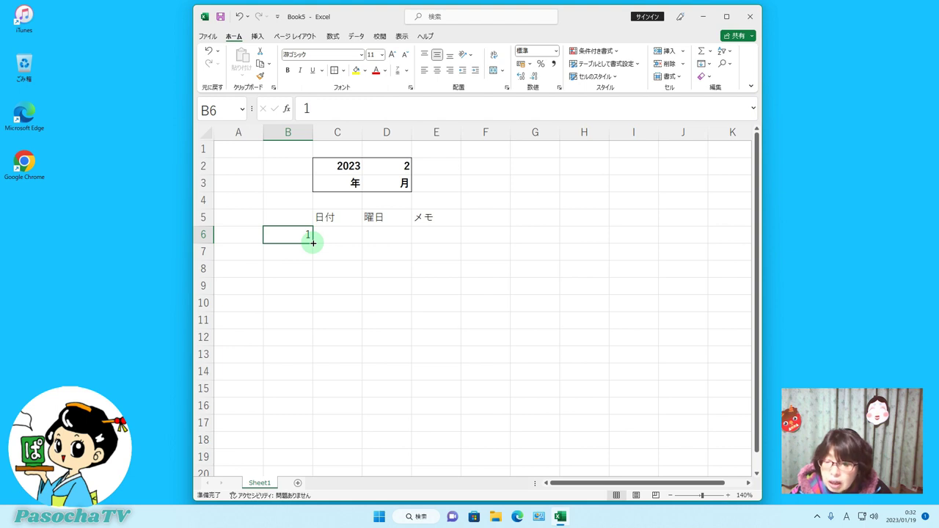
{"action": "left_click_drag", "start_coordinate": [312, 242], "coordinate": [308, 435]}
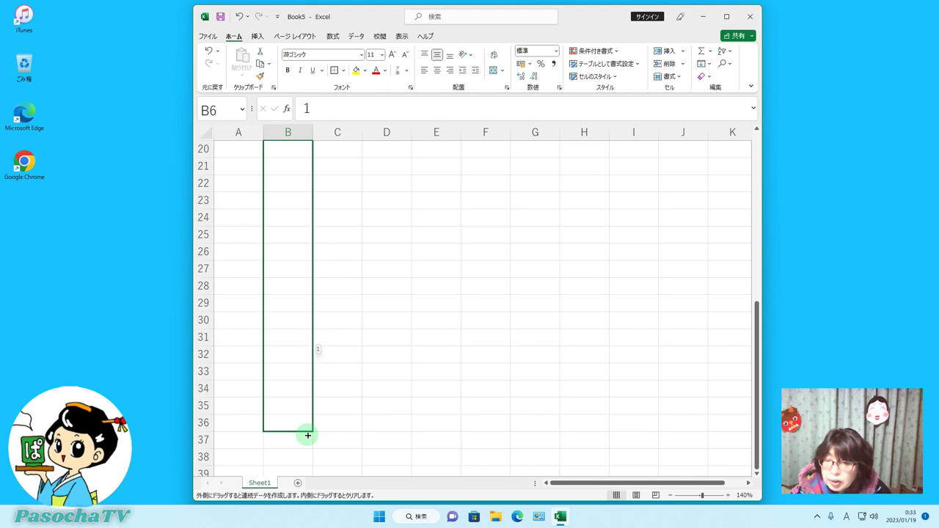
{"action": "left_click_drag", "start_coordinate": [308, 435], "coordinate": [308, 435]}
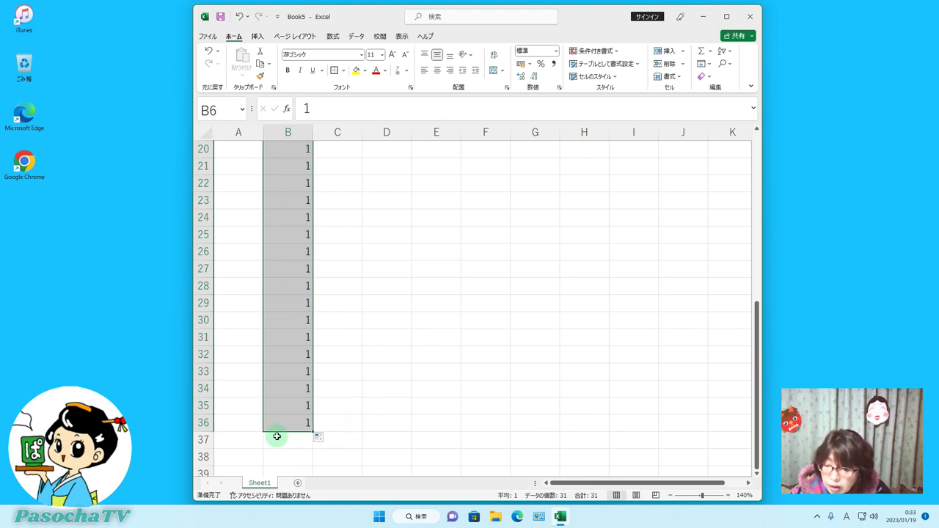
{"action": "left_click", "coordinate": [326, 440]}
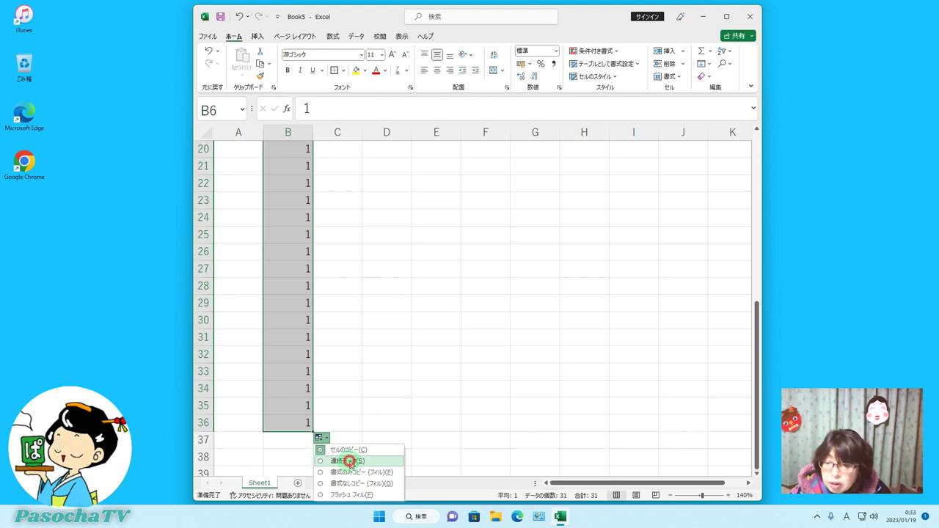
{"action": "left_click", "coordinate": [350, 461]}
{"action": "left_click_drag", "start_coordinate": [756, 340], "coordinate": [738, 448]}
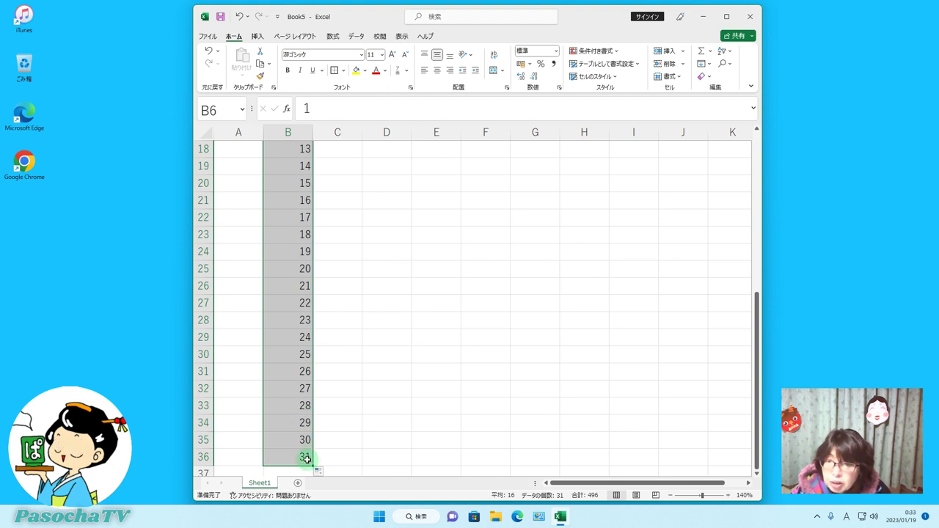
{"action": "left_click_drag", "start_coordinate": [757, 315], "coordinate": [781, 149]}
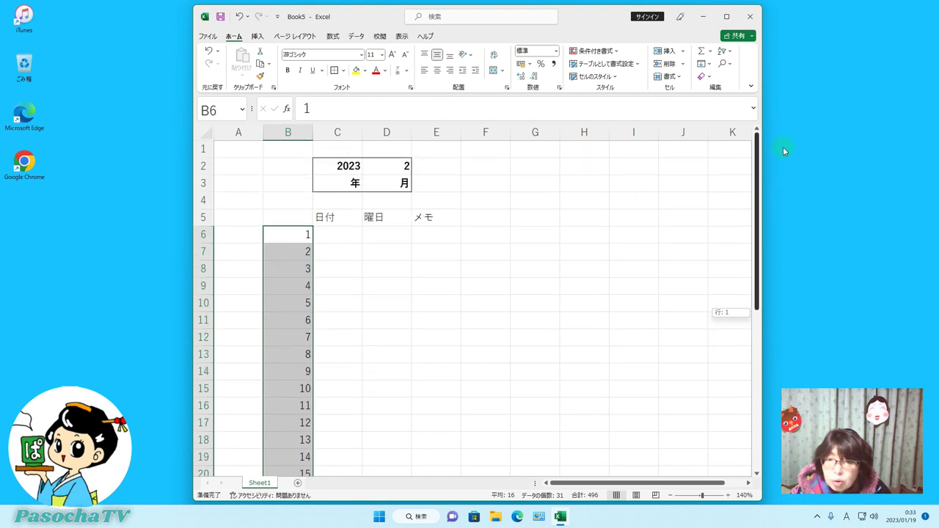
{"action": "left_click", "coordinate": [579, 201]}
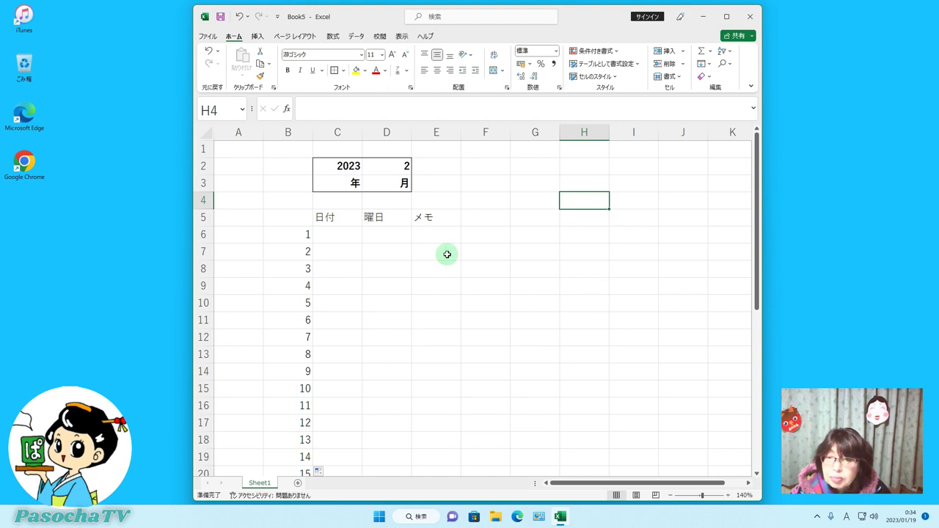
Start a DATE function in cell C6 and keep its arguments dialog clear of the year and month block
{"action": "left_click", "coordinate": [327, 235]}
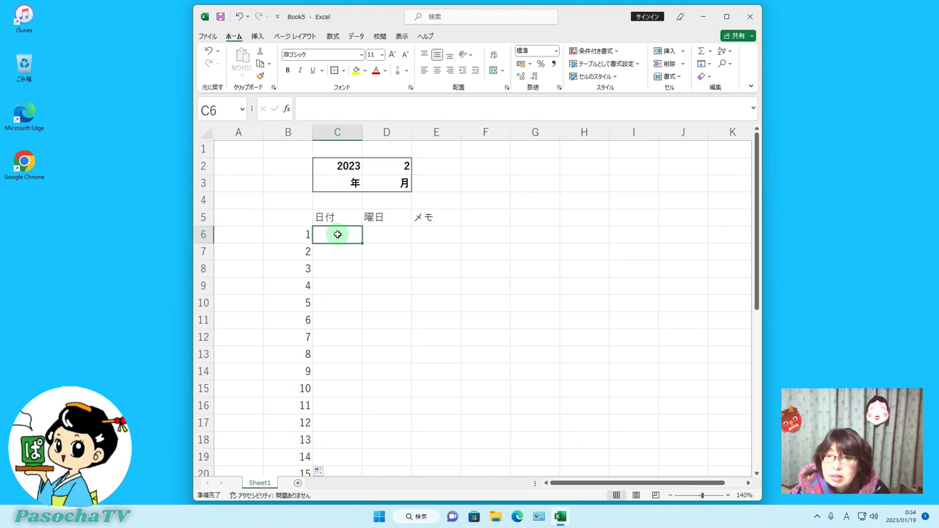
{"action": "left_click", "coordinate": [333, 39]}
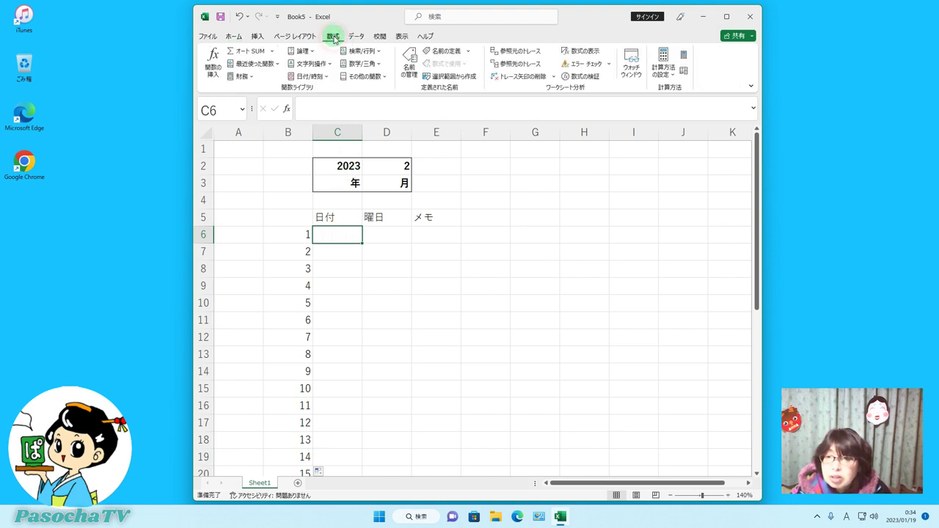
{"action": "left_click", "coordinate": [327, 78]}
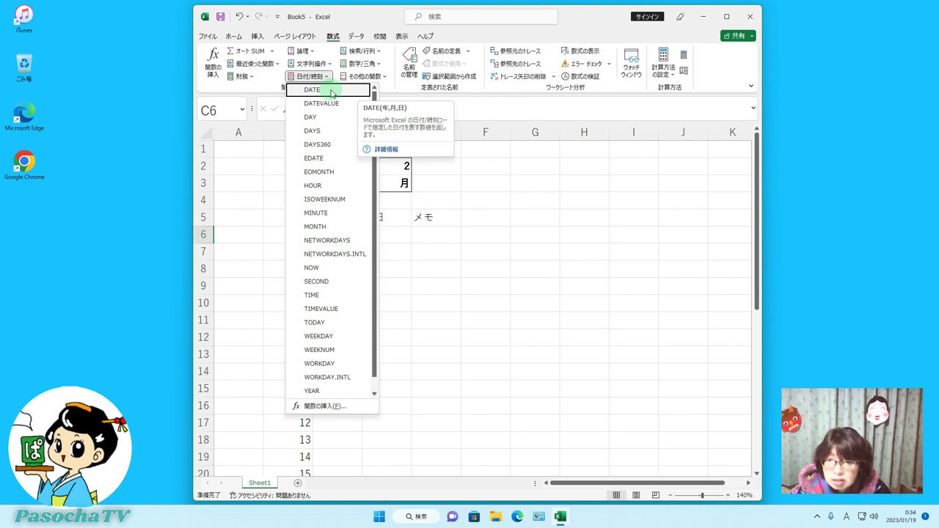
{"action": "left_click", "coordinate": [331, 90]}
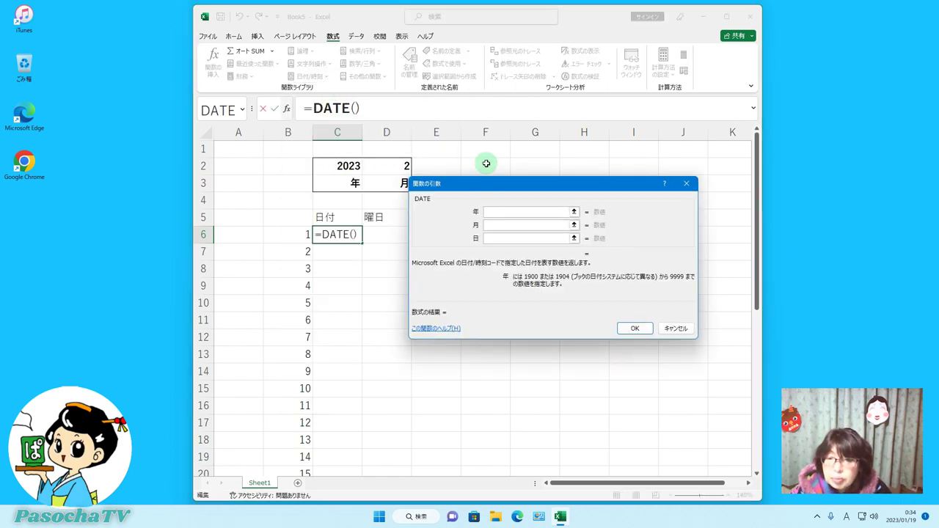
{"action": "left_click_drag", "start_coordinate": [483, 189], "coordinate": [485, 209]}
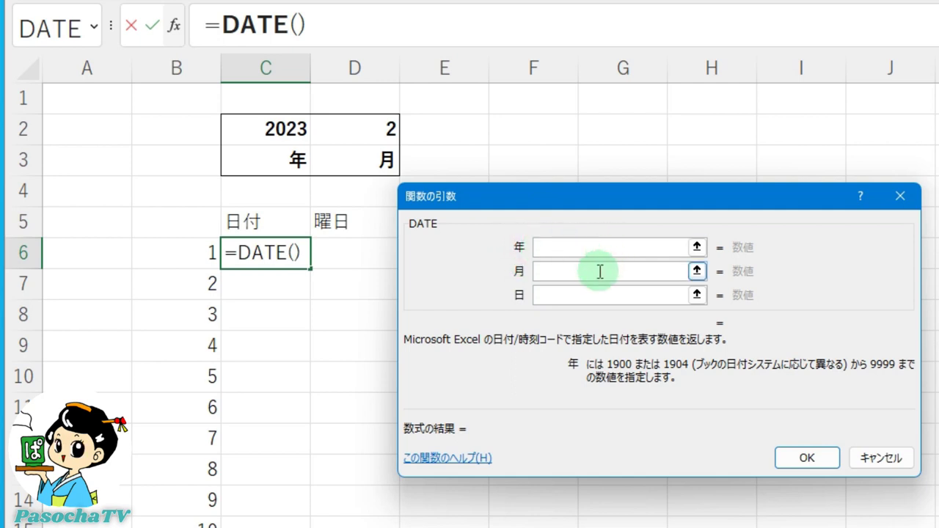
Set the DATE function's year argument to the absolute reference $C$2
{"action": "left_click", "coordinate": [555, 248]}
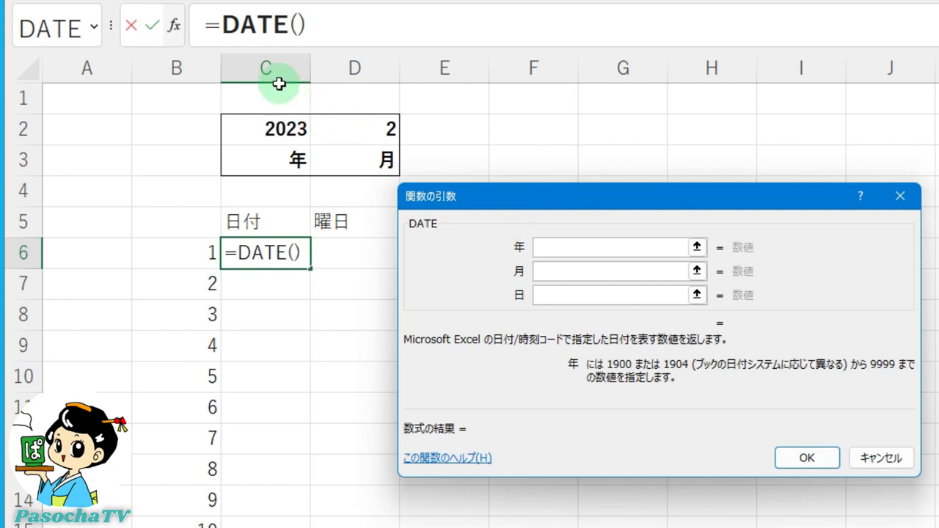
{"action": "left_click", "coordinate": [261, 130]}
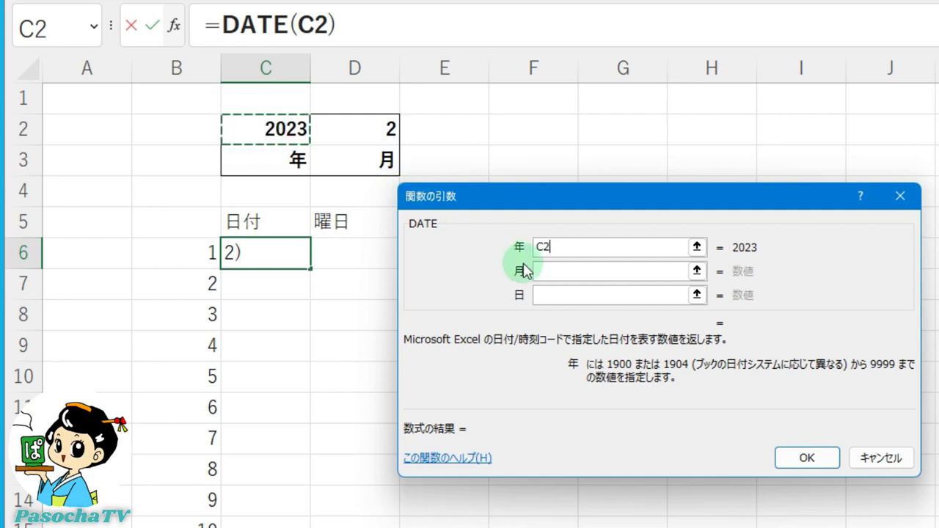
{"action": "left_click", "coordinate": [540, 247]}
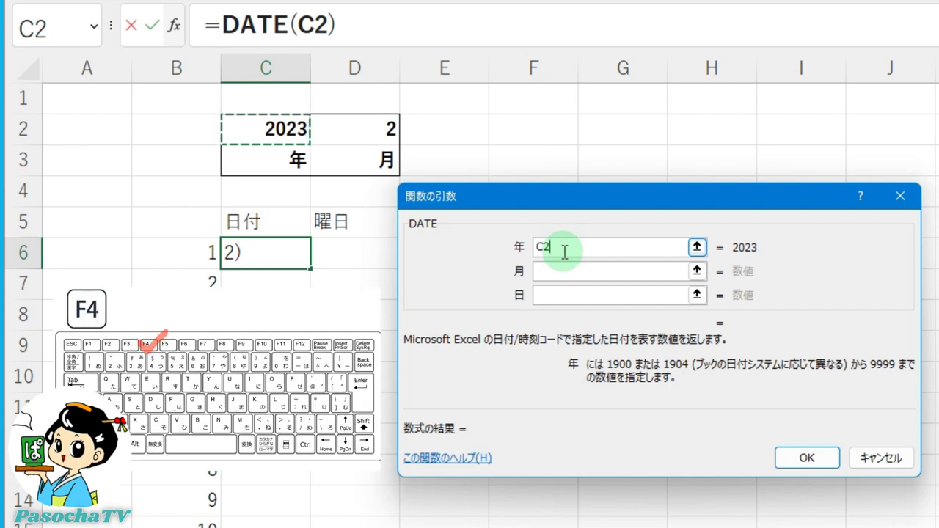
{"action": "key", "text": "F4"}
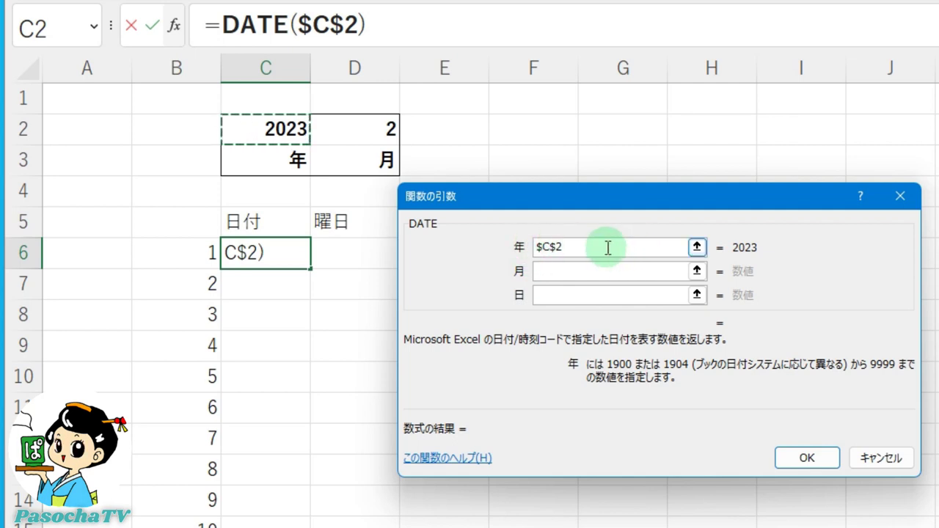
Set the DATE function's month argument to the absolute reference $D$2
{"action": "left_click", "coordinate": [540, 272]}
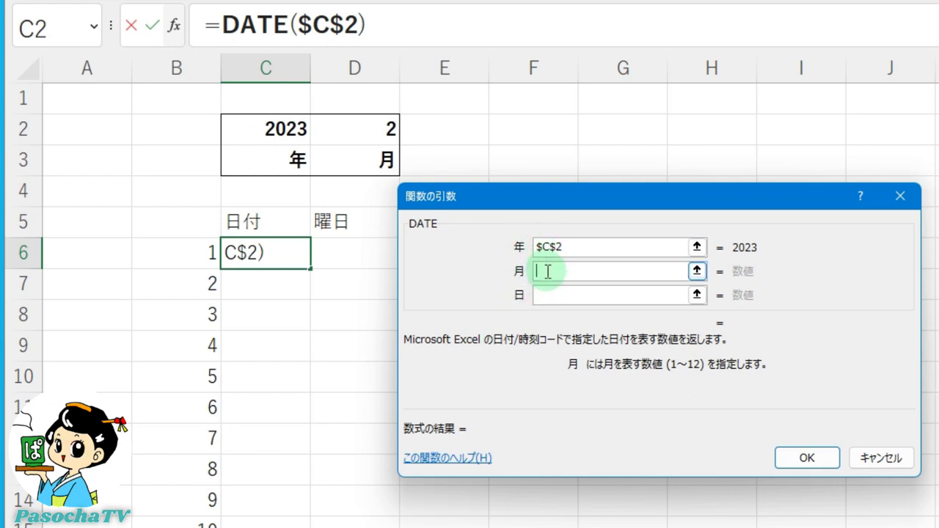
{"action": "left_click", "coordinate": [364, 134]}
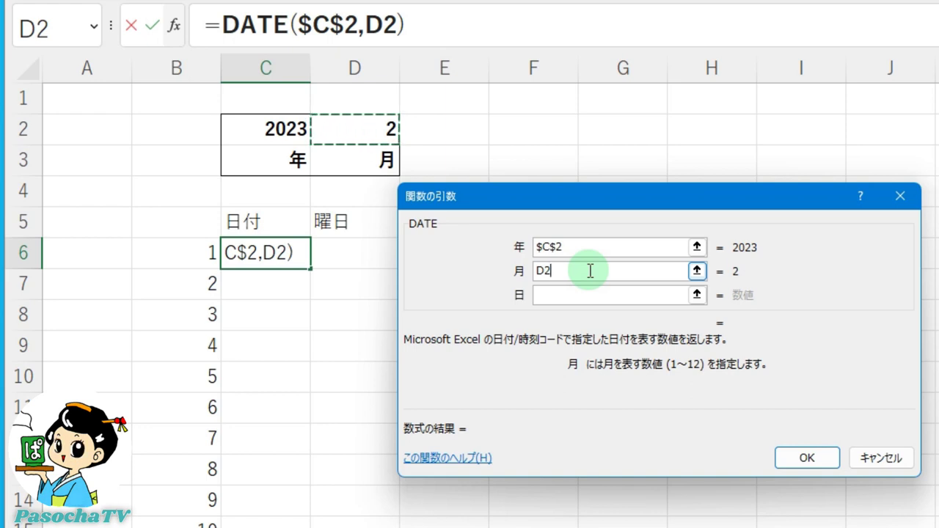
{"action": "key", "text": "F4"}
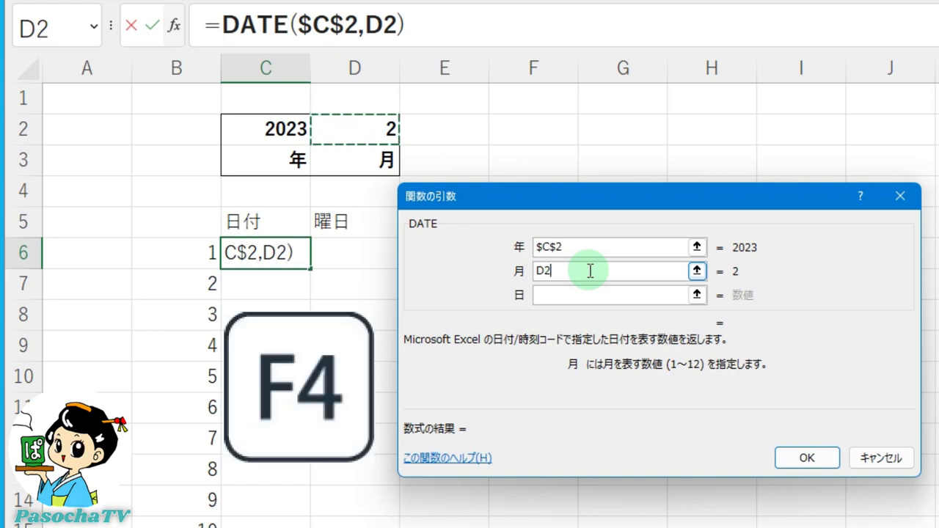
{"action": "key", "text": "F4"}
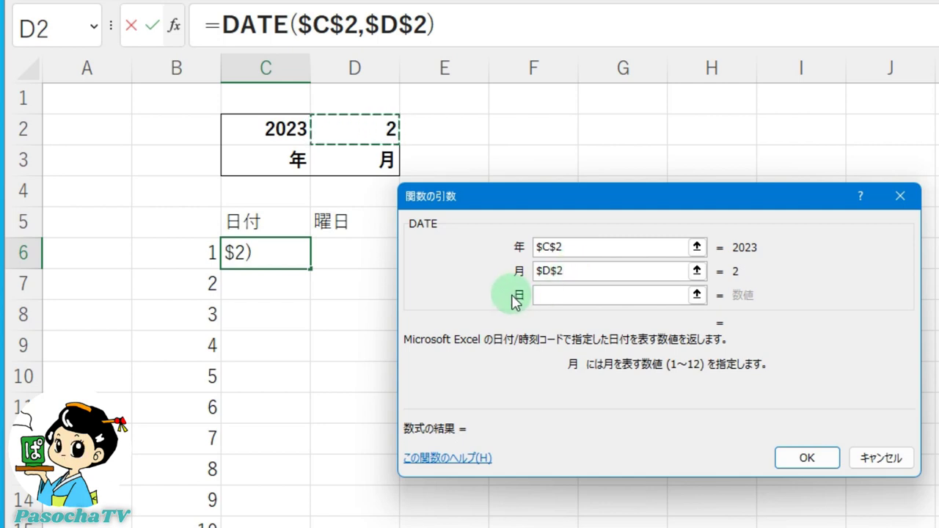
Set the day argument to the relative reference B6 and complete the formula =DATE($C$2,$D$2,B6) in C6
{"action": "left_click", "coordinate": [542, 295]}
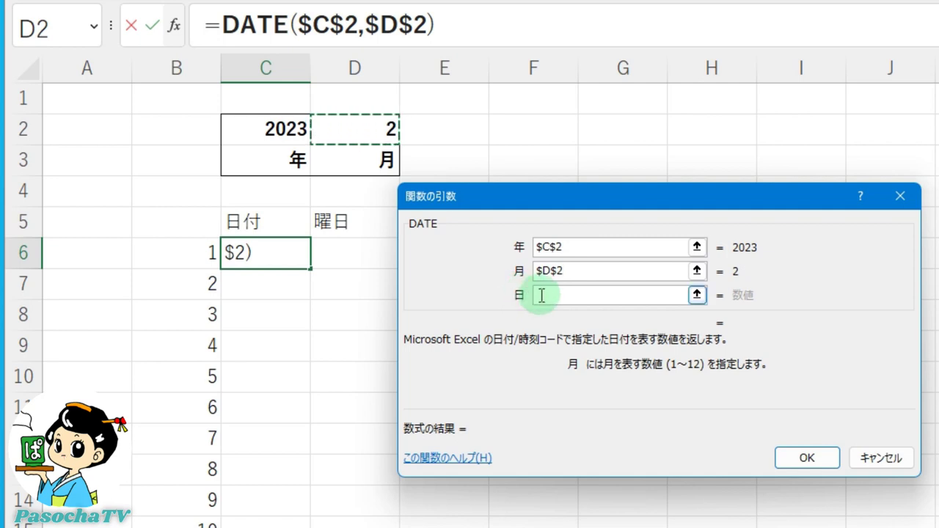
{"action": "left_click", "coordinate": [541, 294]}
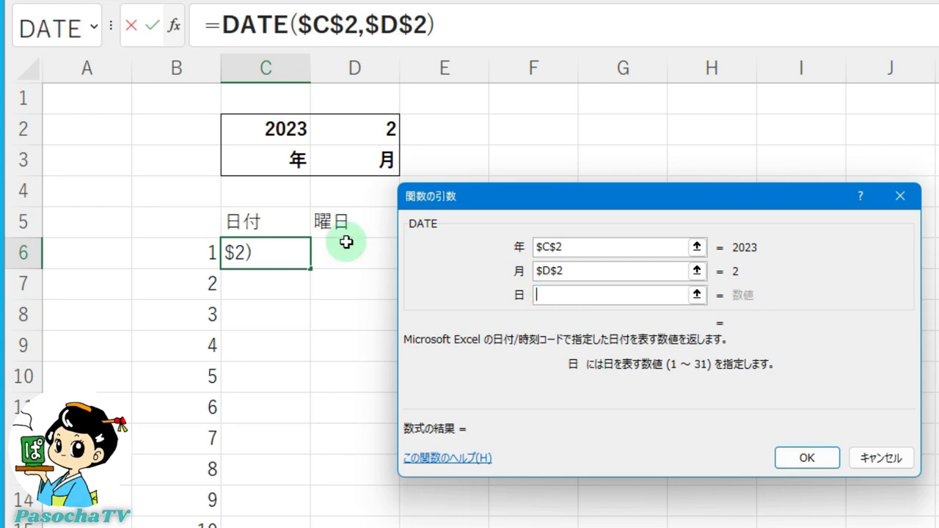
{"action": "left_click", "coordinate": [180, 251]}
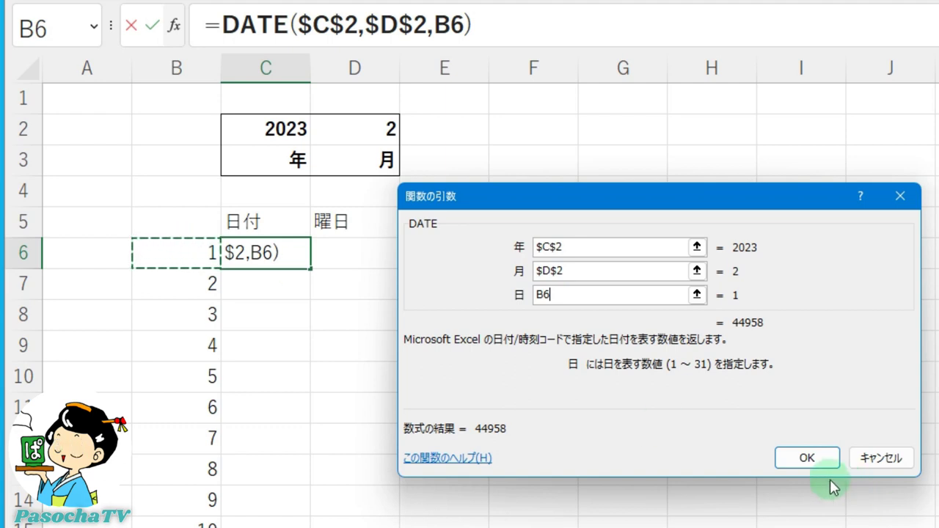
{"action": "left_click", "coordinate": [806, 461]}
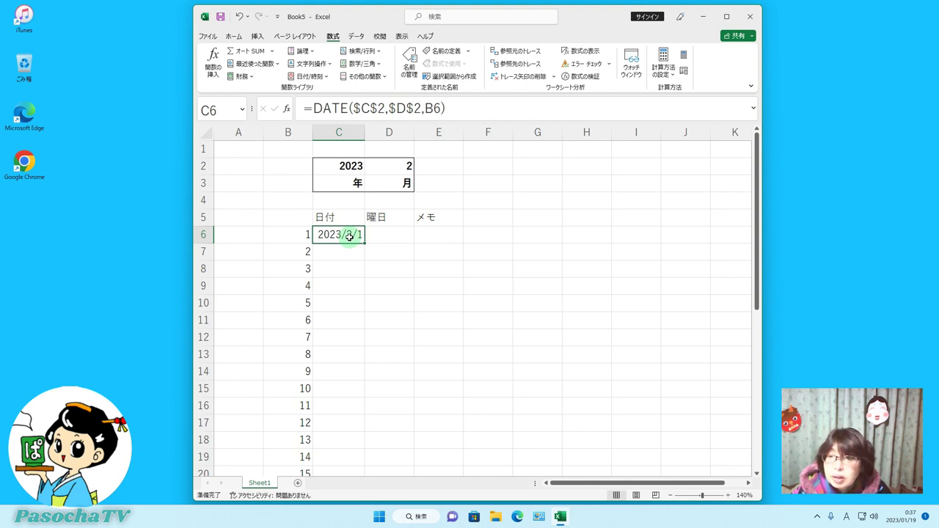
Show the detailed number format settings for cell C6 and choose the user-defined category (ユーザー定義)
{"action": "left_click", "coordinate": [230, 36]}
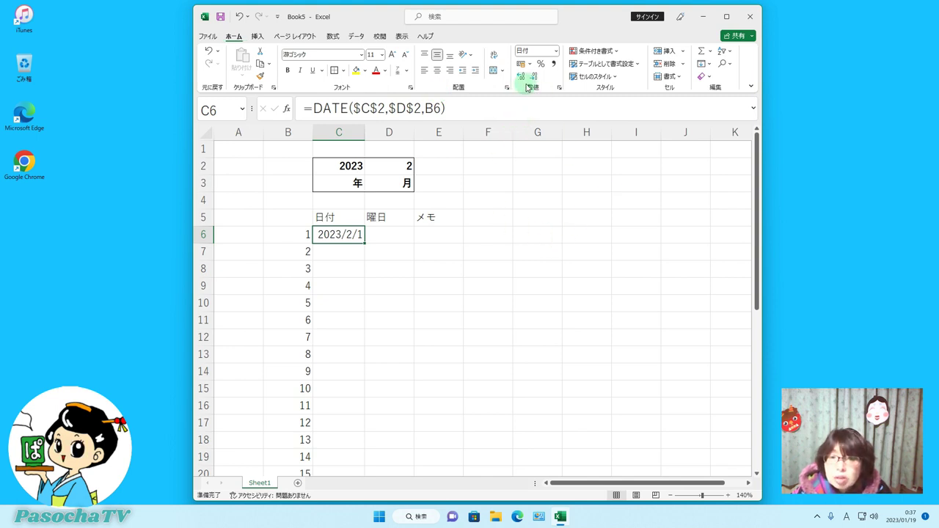
{"action": "left_click", "coordinate": [556, 52]}
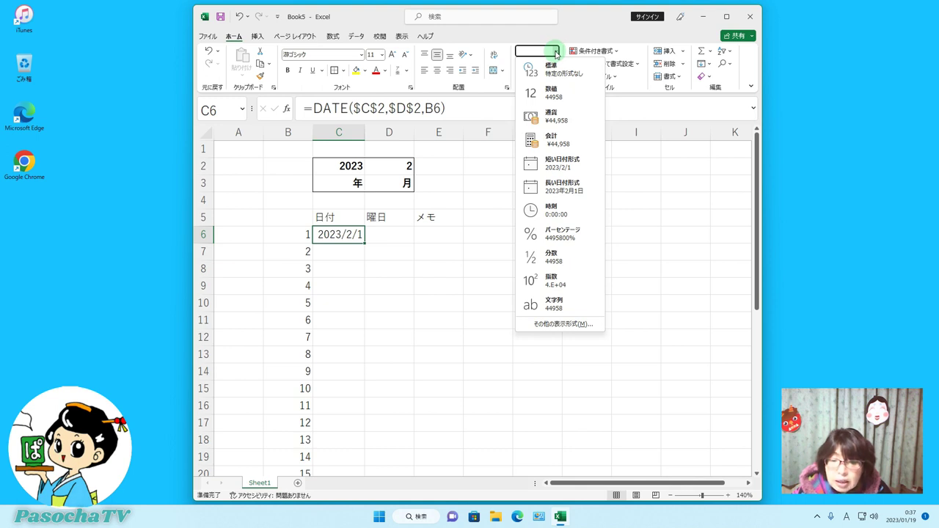
{"action": "left_click", "coordinate": [574, 324]}
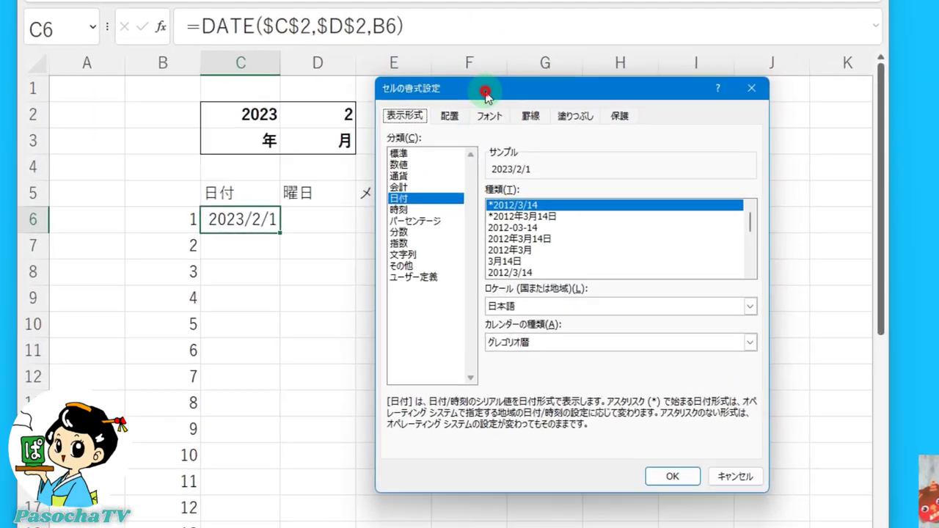
{"action": "left_click_drag", "start_coordinate": [484, 93], "coordinate": [472, 90]}
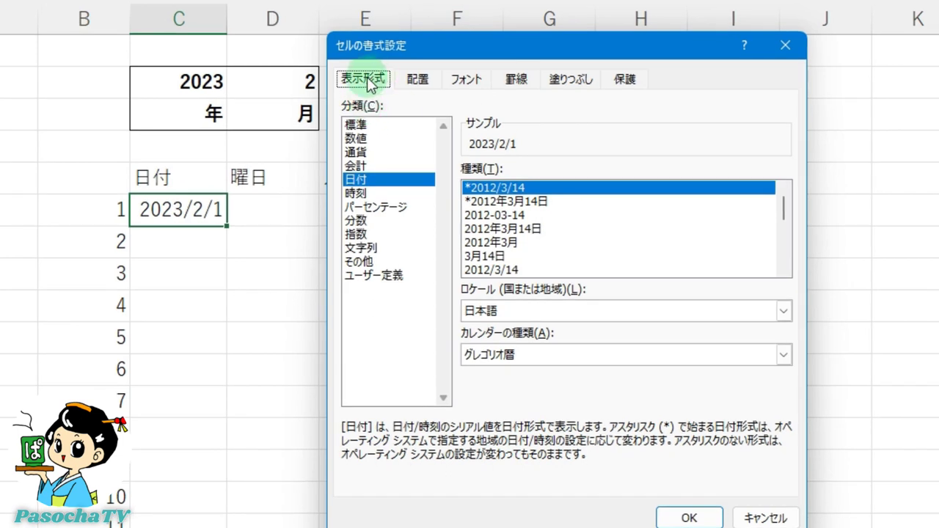
{"action": "left_click", "coordinate": [370, 83]}
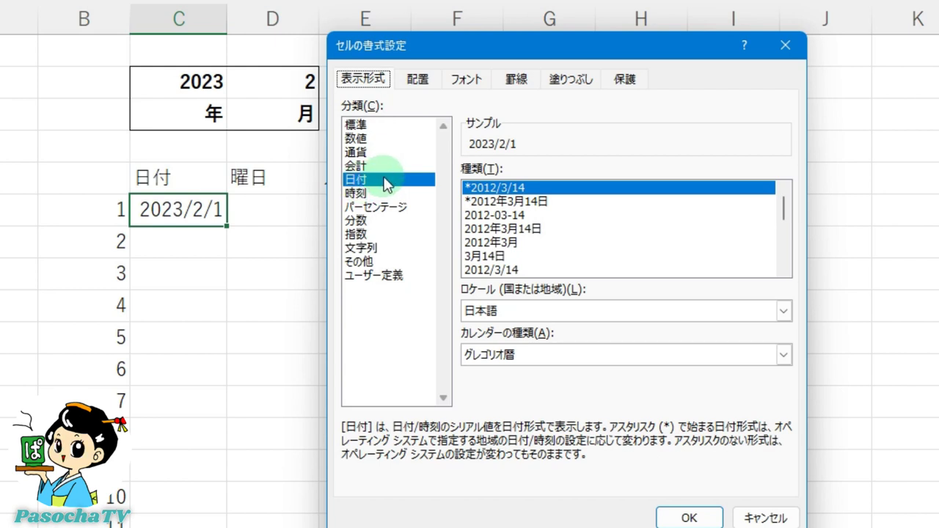
{"action": "left_click", "coordinate": [392, 276]}
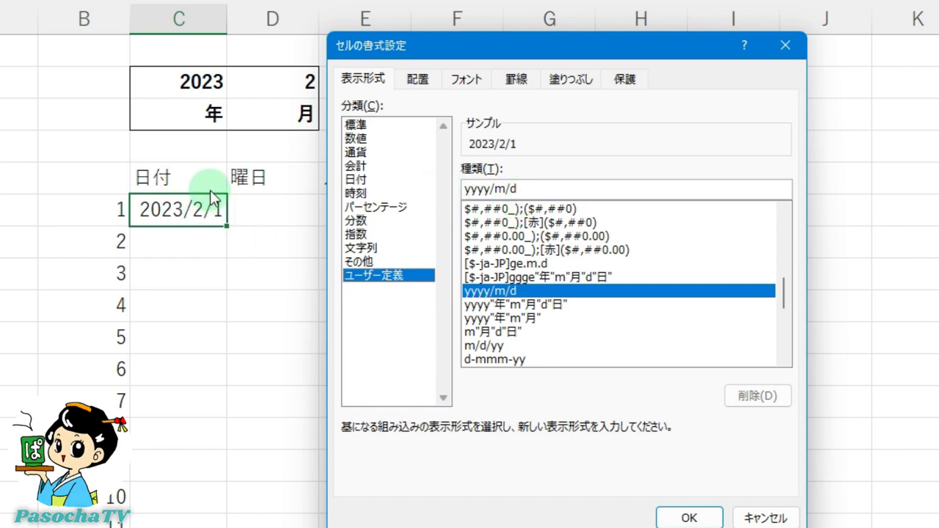
Shorten the custom format code to d and apply it to cell C6
{"action": "left_click", "coordinate": [513, 189]}
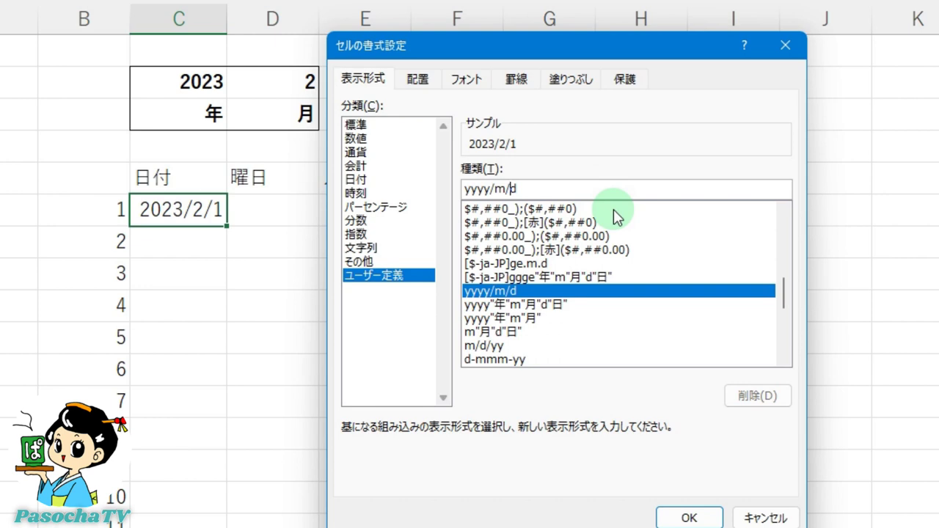
{"action": "key", "text": "BackSpace"}
{"action": "key", "text": "BackSpace"}
{"action": "key", "text": "BackSpace"}
{"action": "key", "text": "BackSpace"}
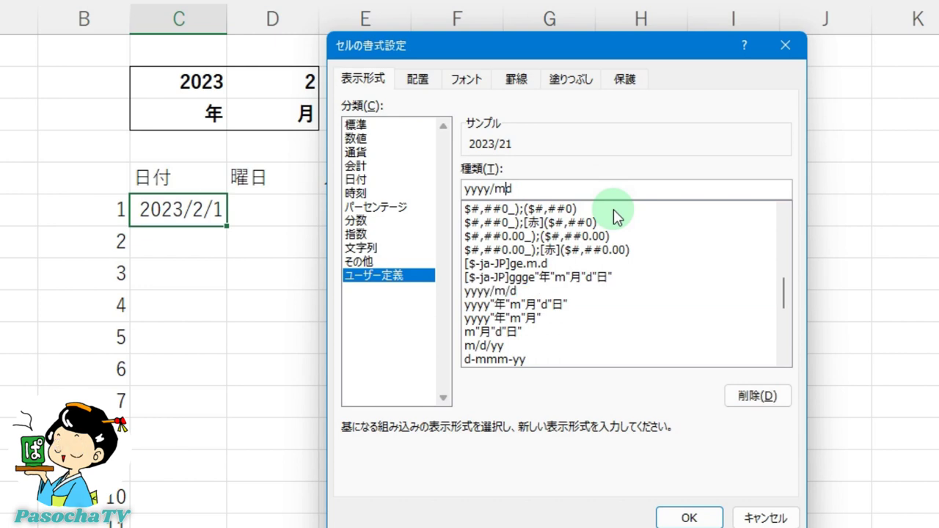
{"action": "key", "text": "BackSpace"}
{"action": "key", "text": "BackSpace"}
{"action": "key", "text": "BackSpace"}
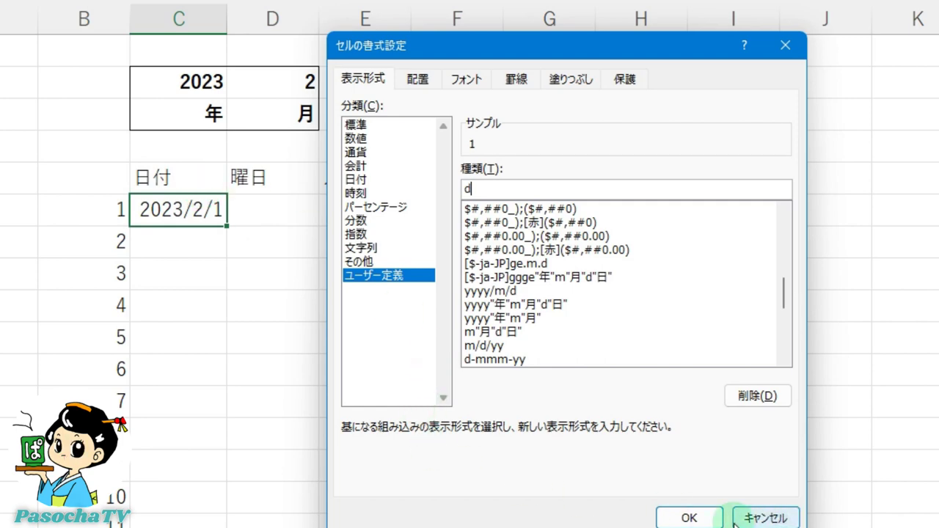
{"action": "left_click", "coordinate": [706, 519]}
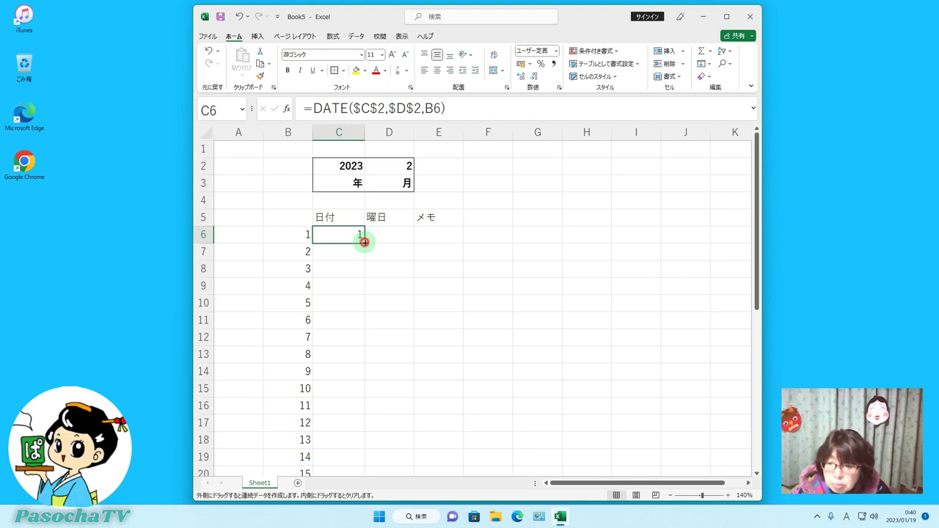
Fill the DATE formula from C6 down the date column to C36, check the filled rows and deselect the range
{"action": "double_click", "coordinate": [364, 242]}
{"action": "left_click_drag", "start_coordinate": [757, 266], "coordinate": [740, 432]}
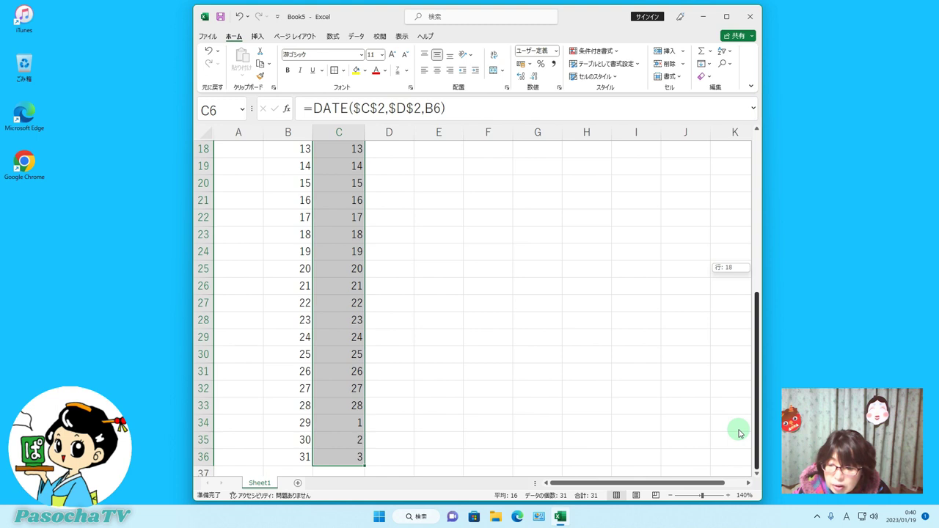
{"action": "left_click_drag", "start_coordinate": [739, 433], "coordinate": [774, 288]}
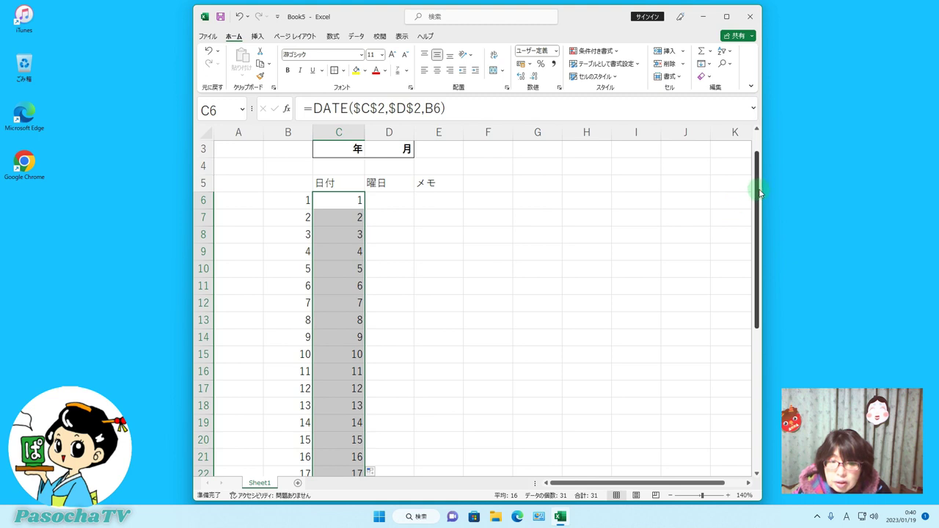
{"action": "left_click_drag", "start_coordinate": [759, 193], "coordinate": [759, 172]}
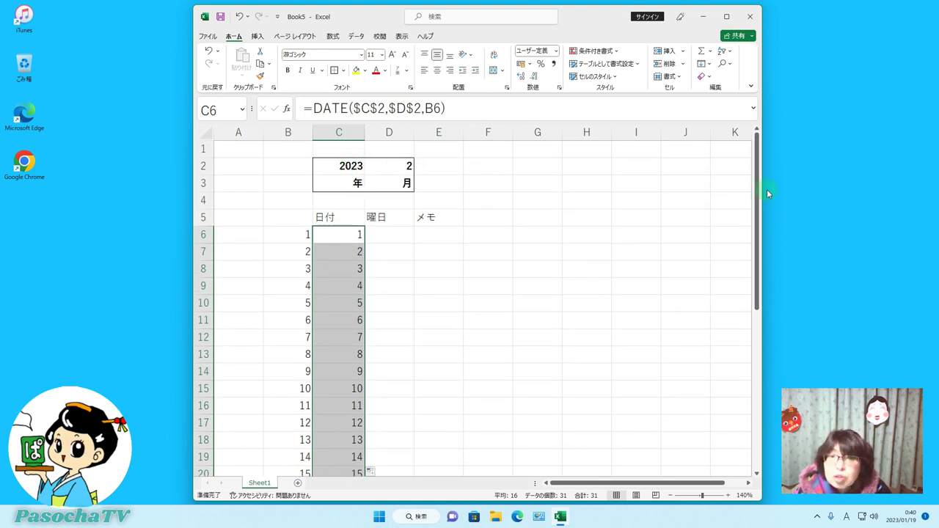
{"action": "left_click_drag", "start_coordinate": [758, 197], "coordinate": [748, 352]}
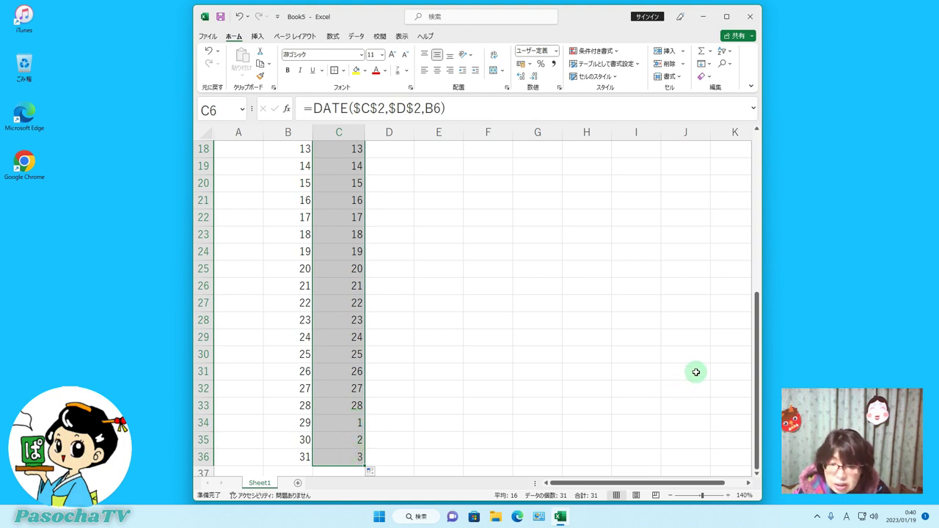
{"action": "left_click_drag", "start_coordinate": [758, 331], "coordinate": [774, 184]}
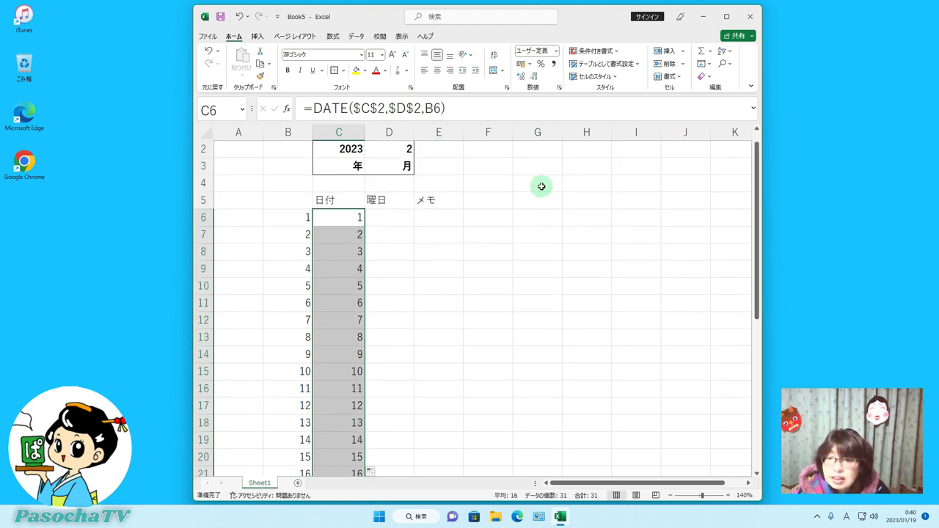
{"action": "left_click", "coordinate": [540, 185]}
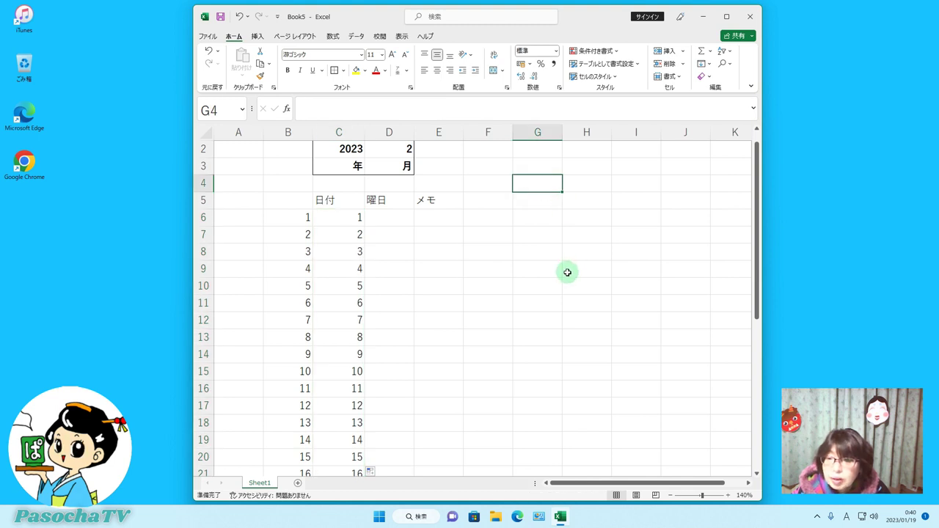
Start a TEXT function in cell D6 under 曜日 and move its arguments dialog clear of row 6
{"action": "left_click", "coordinate": [329, 218]}
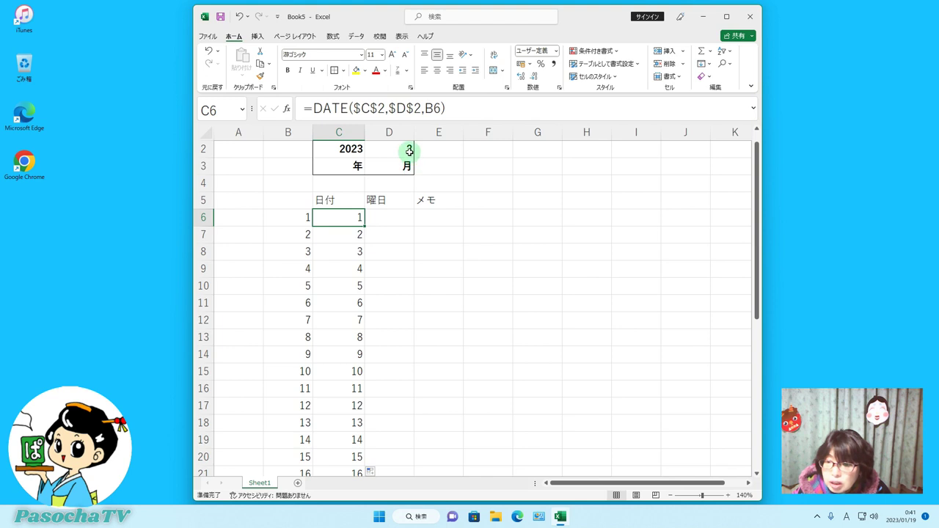
{"action": "left_click", "coordinate": [398, 218]}
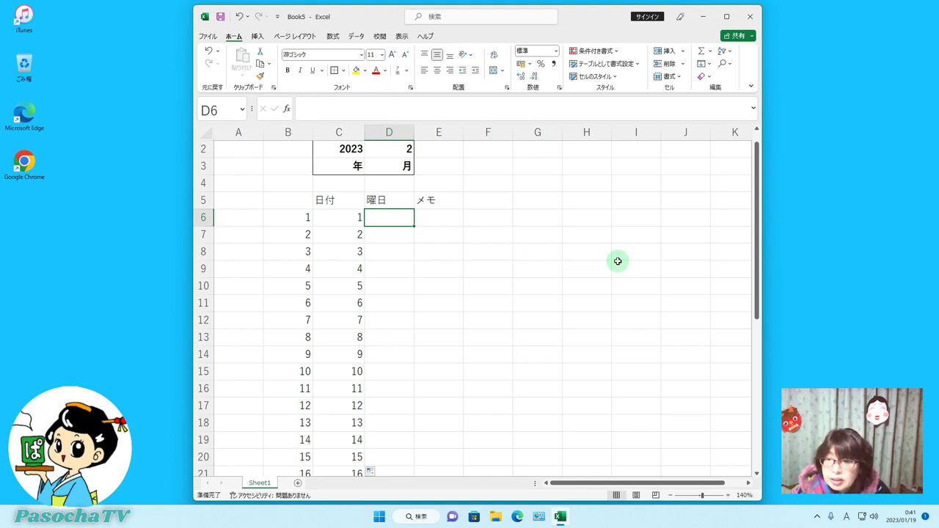
{"action": "left_click", "coordinate": [332, 37]}
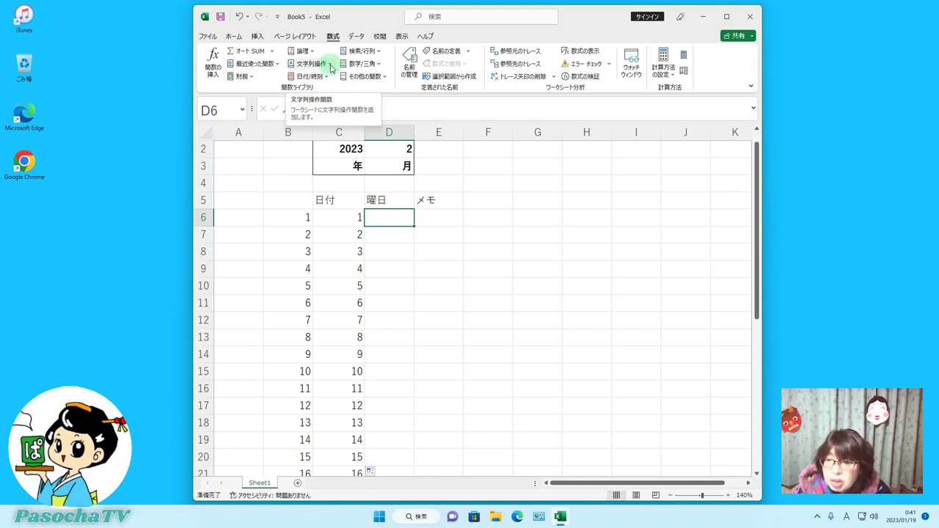
{"action": "left_click", "coordinate": [330, 68]}
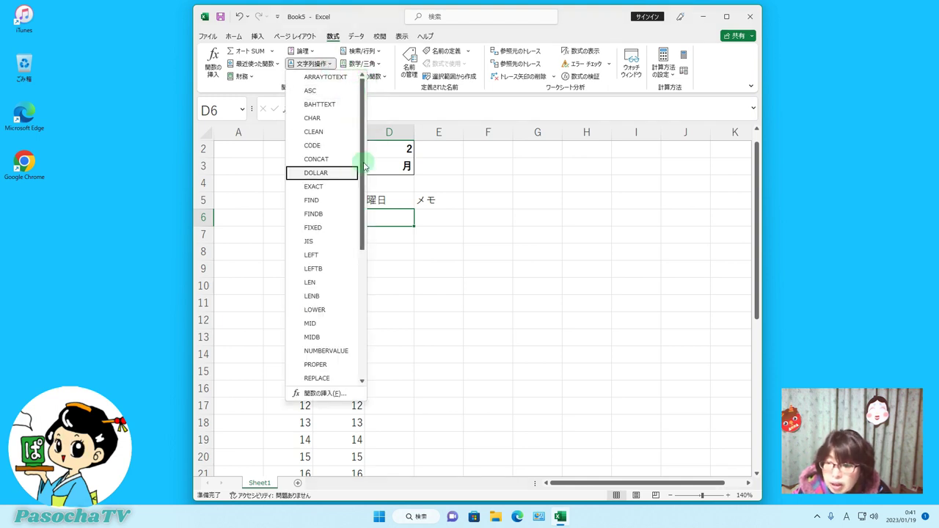
{"action": "left_click_drag", "start_coordinate": [363, 145], "coordinate": [365, 235]}
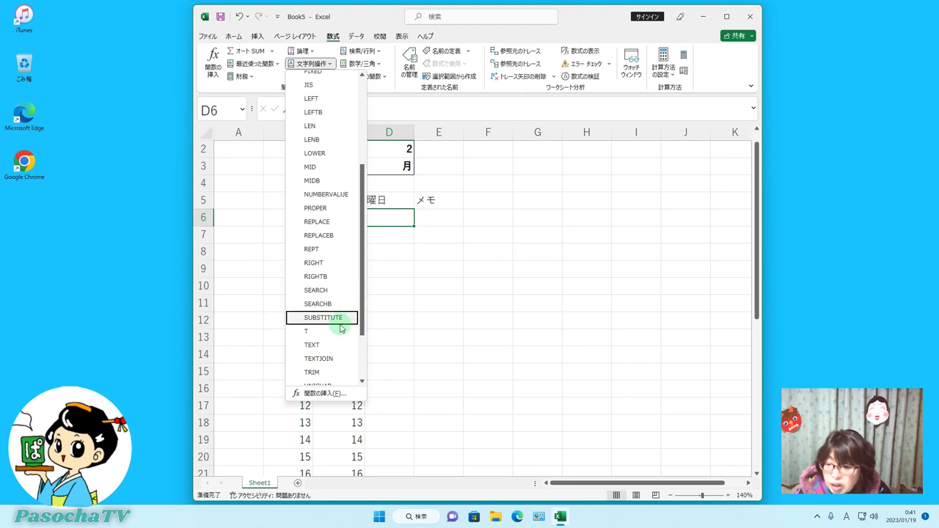
{"action": "mouse_move", "coordinate": [334, 345]}
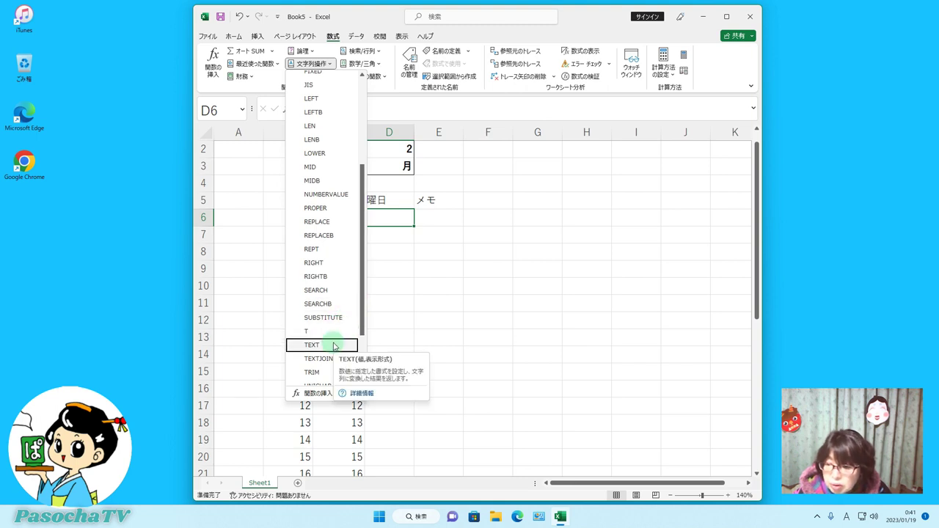
{"action": "left_click", "coordinate": [334, 345]}
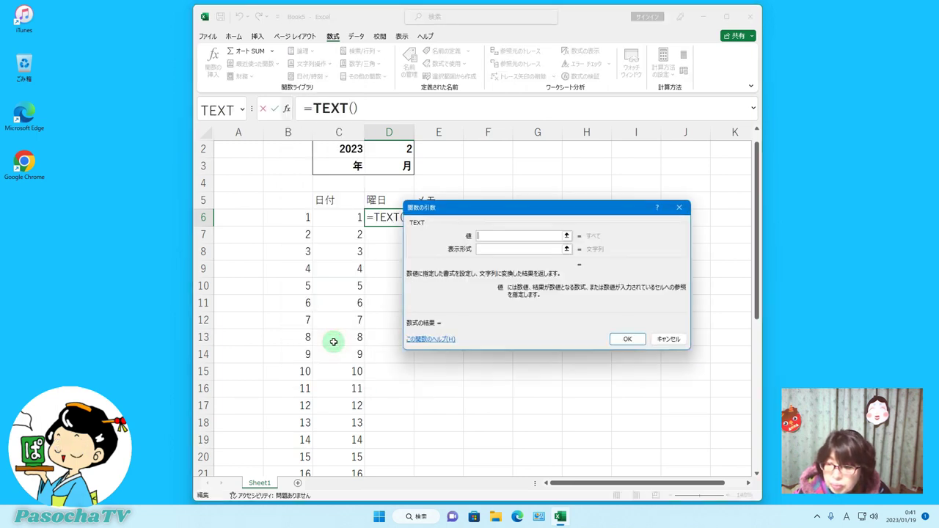
{"action": "left_click_drag", "start_coordinate": [526, 204], "coordinate": [529, 255]}
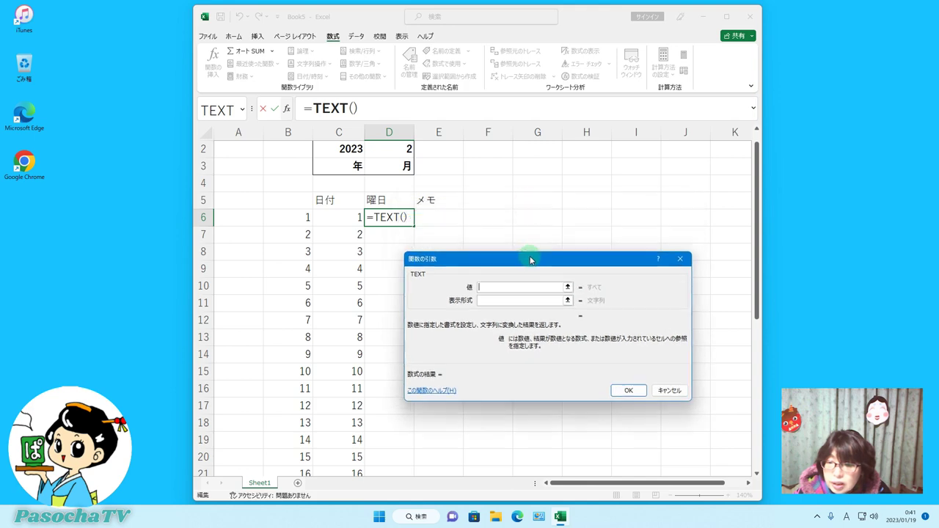
{"action": "left_click", "coordinate": [460, 255]}
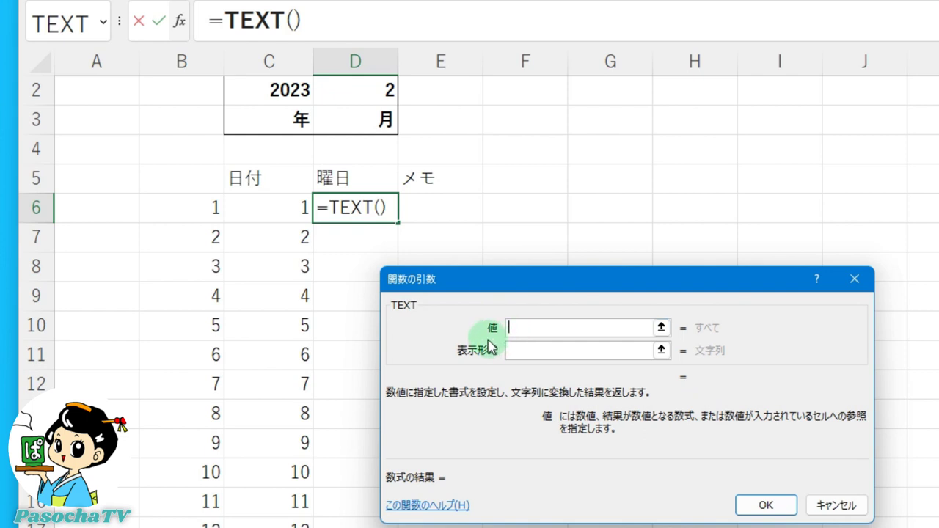
Set the TEXT function's value argument (値) to the date cell C6
{"action": "left_click", "coordinate": [523, 327]}
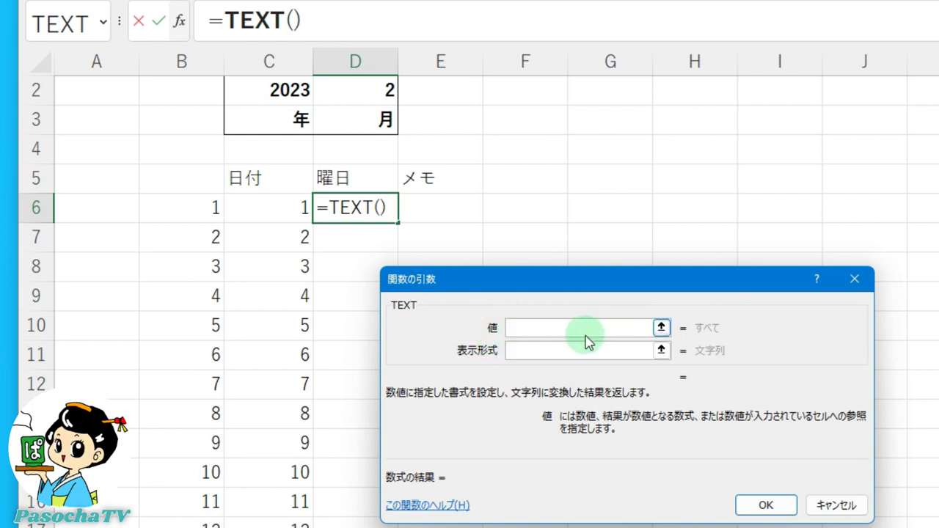
{"action": "left_click", "coordinate": [525, 326]}
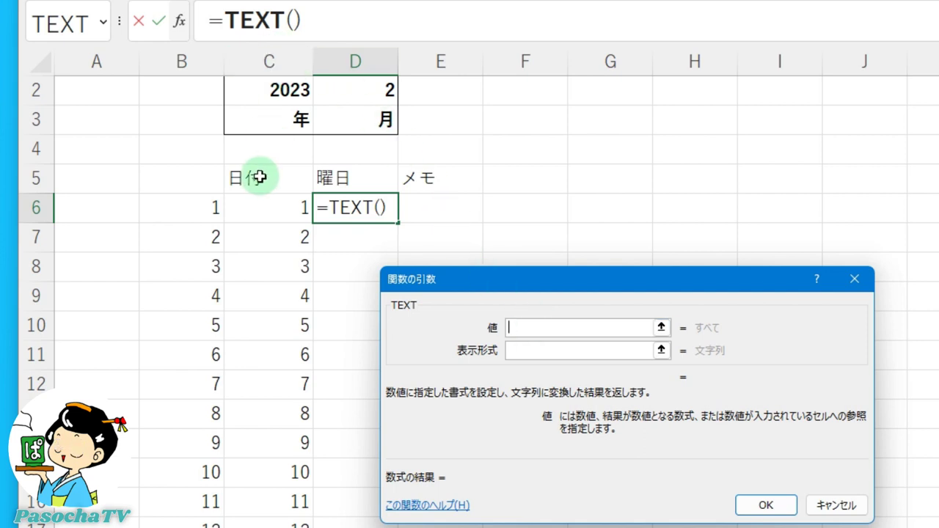
{"action": "left_click", "coordinate": [260, 207]}
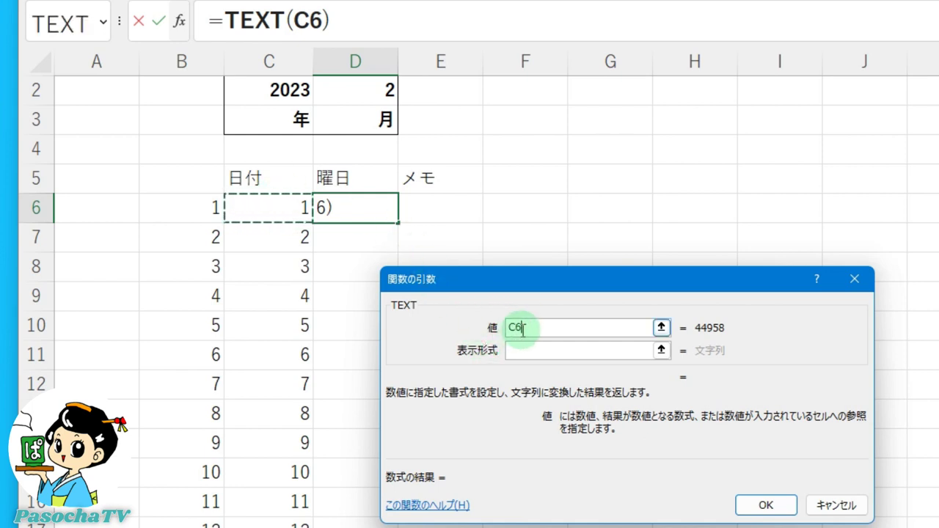
{"action": "left_click", "coordinate": [551, 330]}
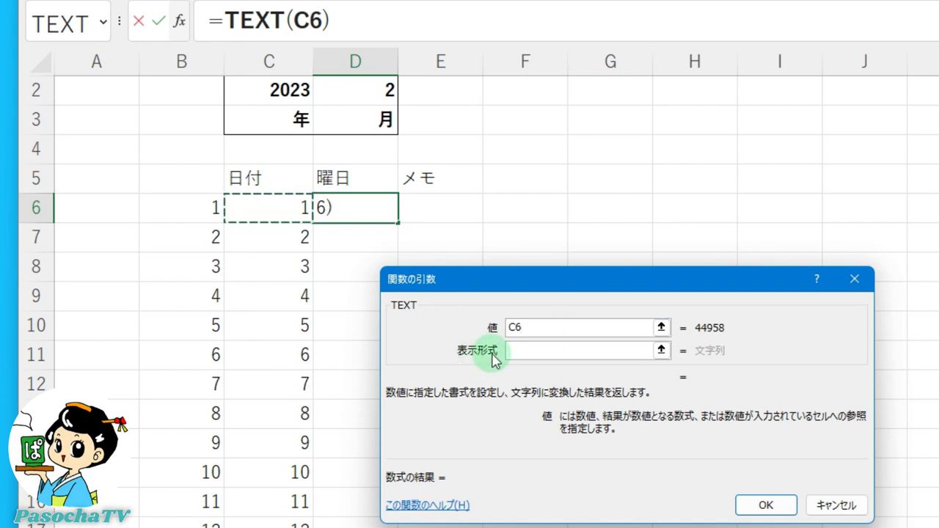
Set the display format argument (表示形式) to aaa and complete the formula =TEXT(C6,"aaa") in D6
{"action": "left_click", "coordinate": [528, 356]}
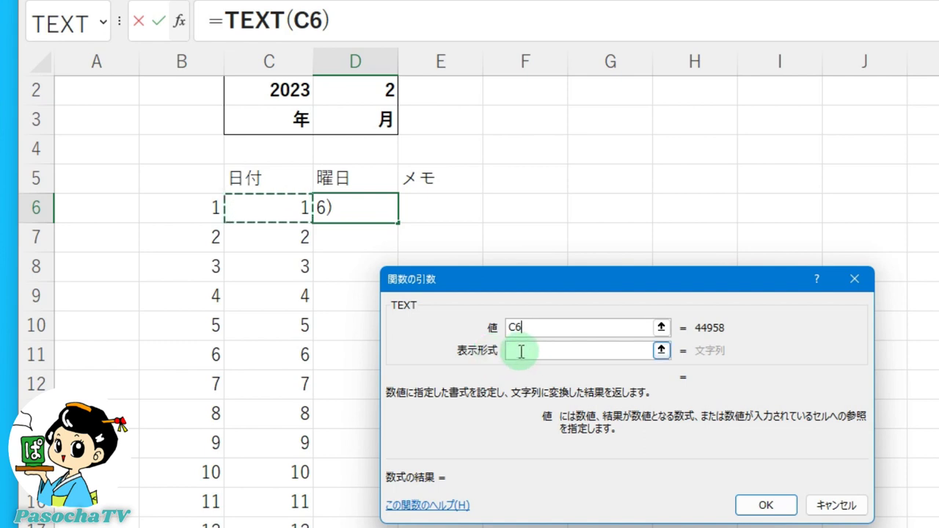
{"action": "left_click", "coordinate": [520, 354]}
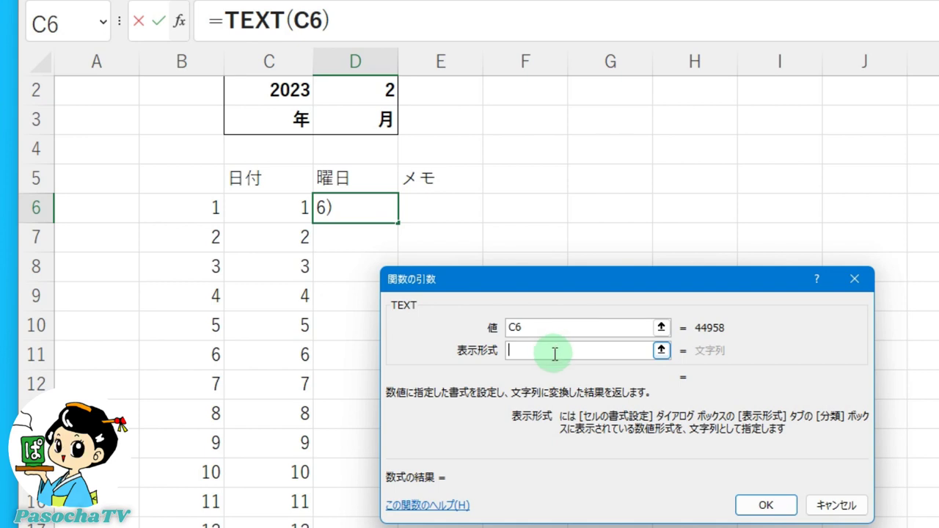
{"action": "type", "text": "a"}
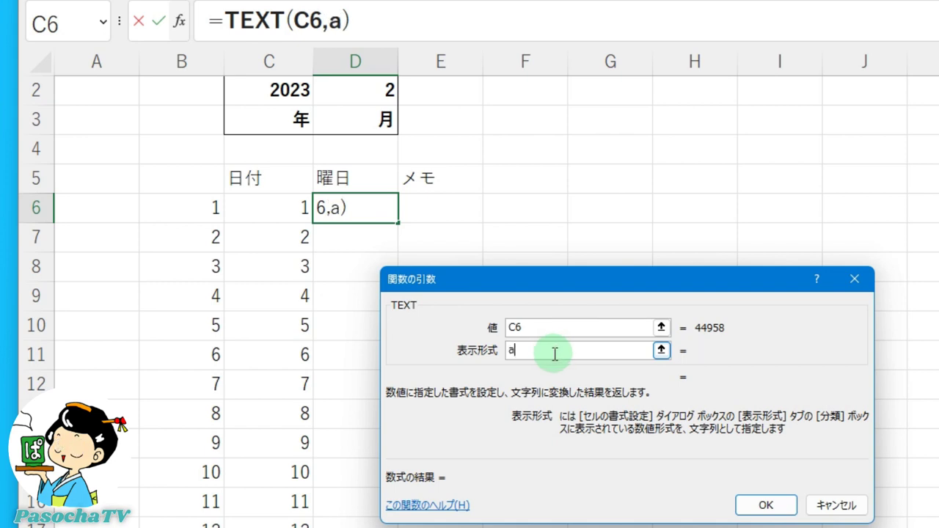
{"action": "type", "text": "aa"}
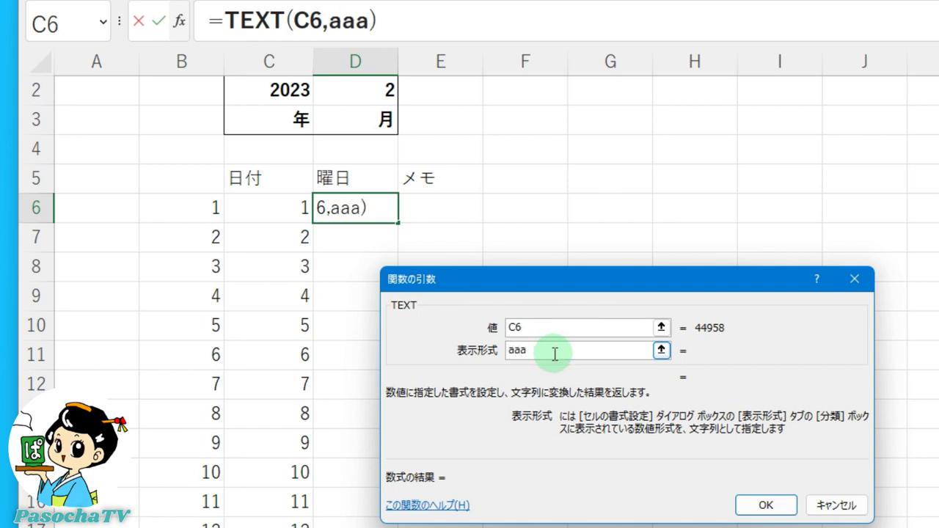
{"action": "left_click", "coordinate": [520, 332]}
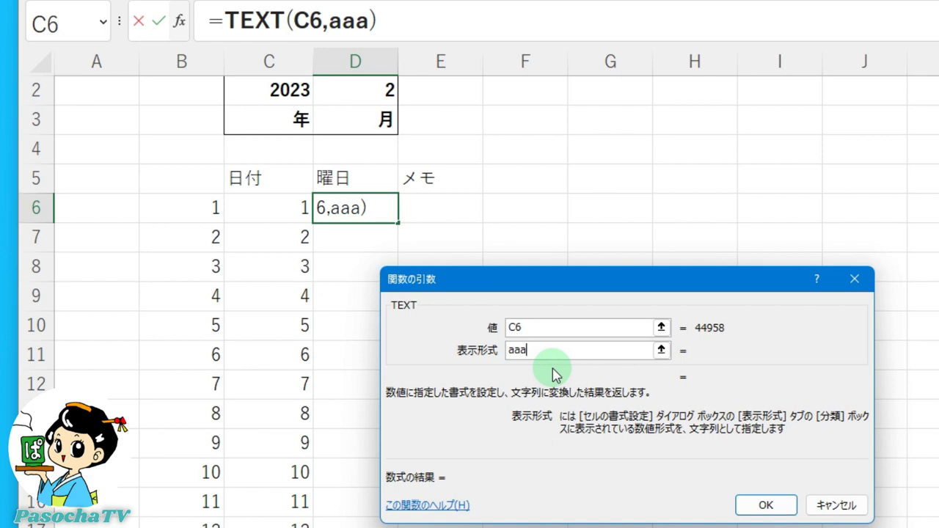
{"action": "left_click", "coordinate": [761, 504]}
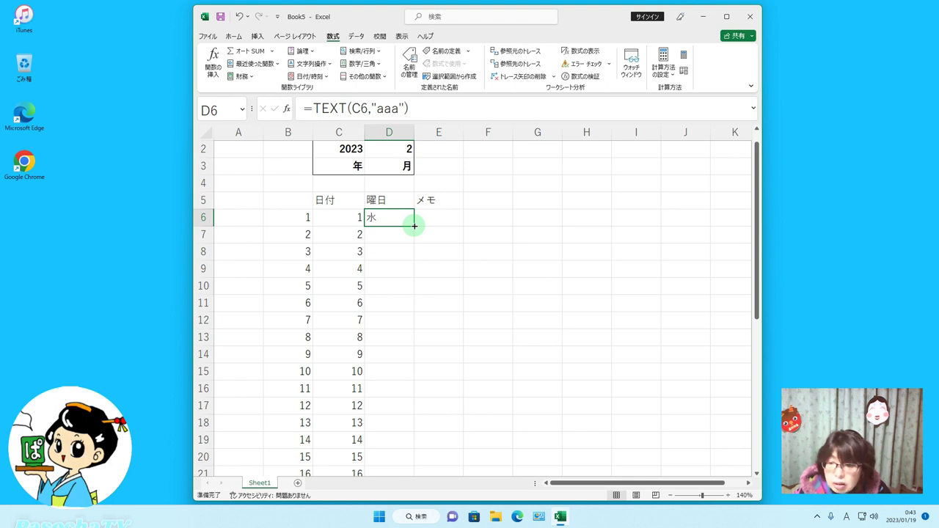
Fill the TEXT formula from D6 down the weekday column to D36, check the filled rows and deselect the range
{"action": "double_click", "coordinate": [413, 226]}
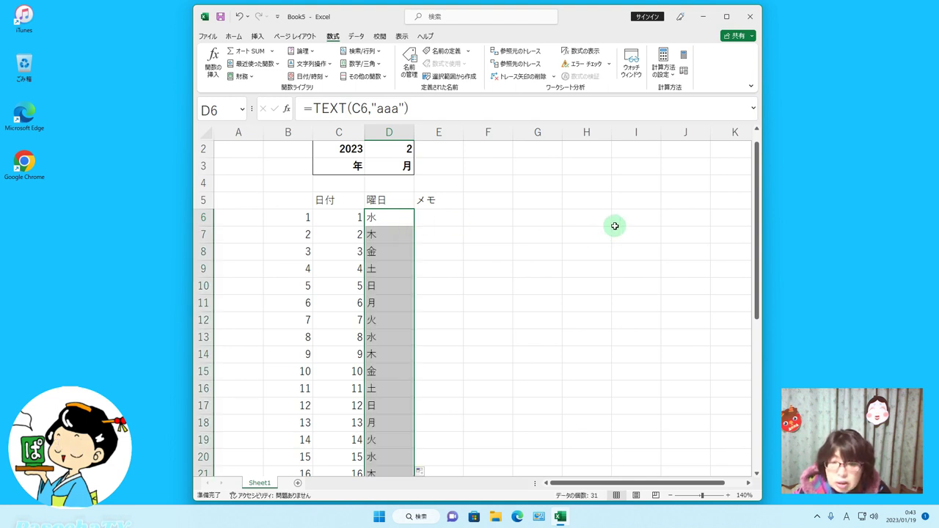
{"action": "left_click_drag", "start_coordinate": [758, 206], "coordinate": [727, 359]}
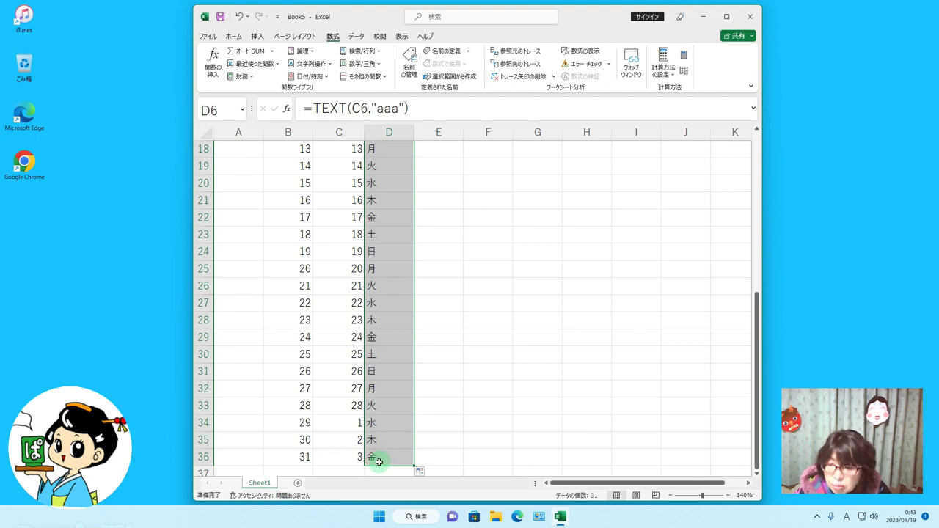
{"action": "left_click_drag", "start_coordinate": [756, 334], "coordinate": [802, 200]}
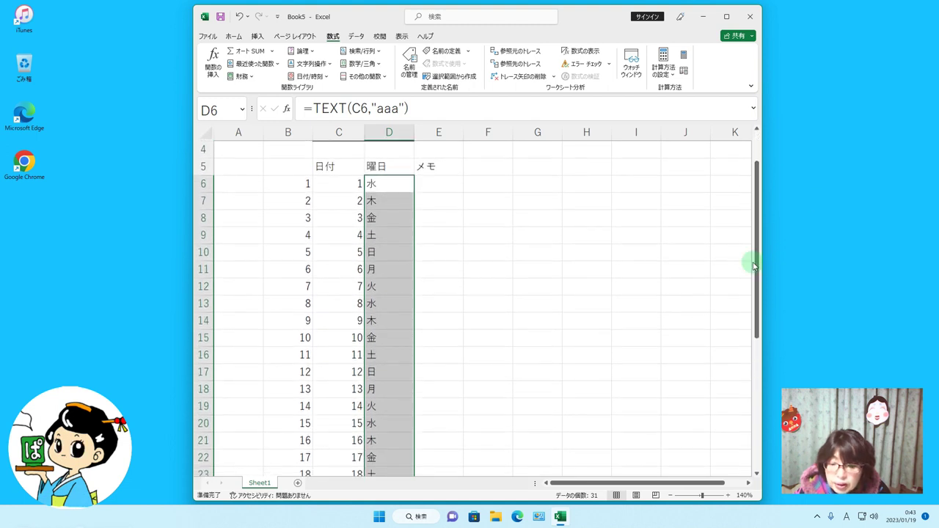
{"action": "left_click", "coordinate": [589, 165]}
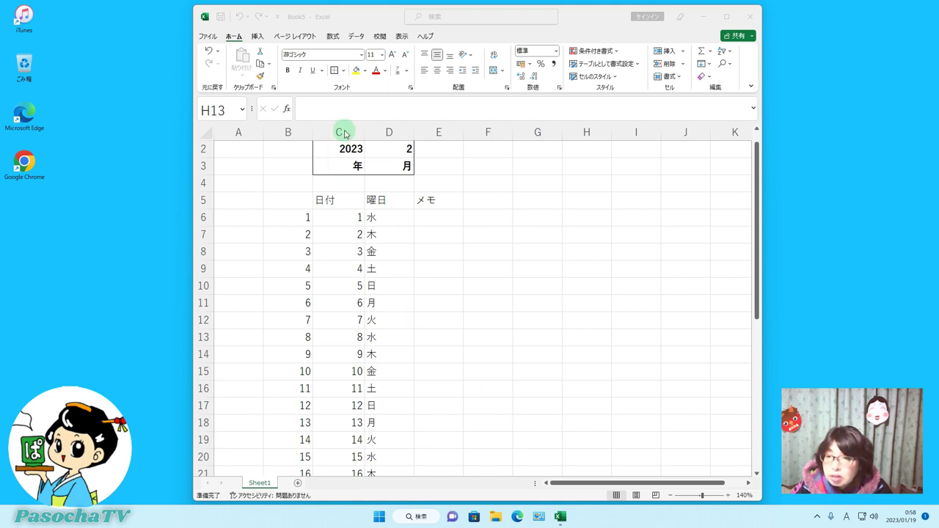
Start a new conditional formatting rule for date cell C6 that uses a formula (数式を使用して、書式設定するセルを決定), keeping its dialog clear of the weekday column
{"action": "left_click", "coordinate": [348, 219]}
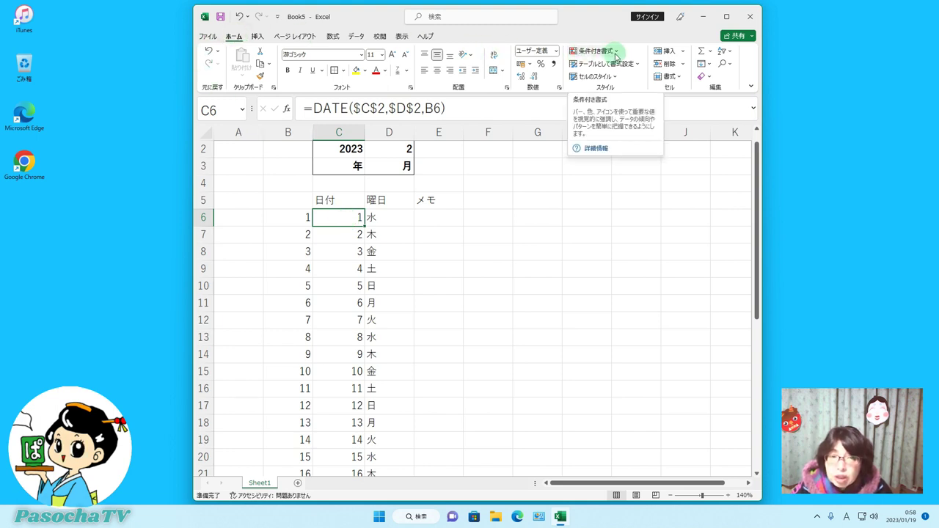
{"action": "left_click", "coordinate": [616, 51]}
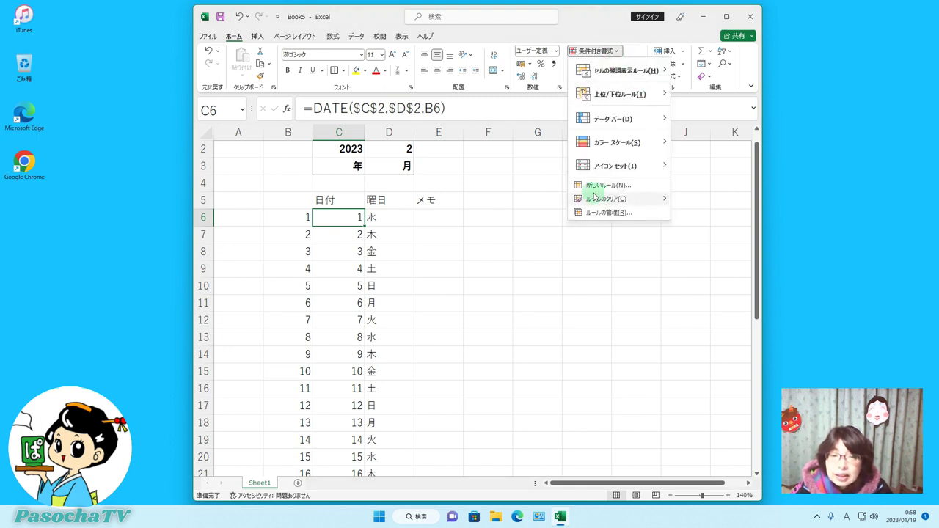
{"action": "left_click", "coordinate": [641, 191]}
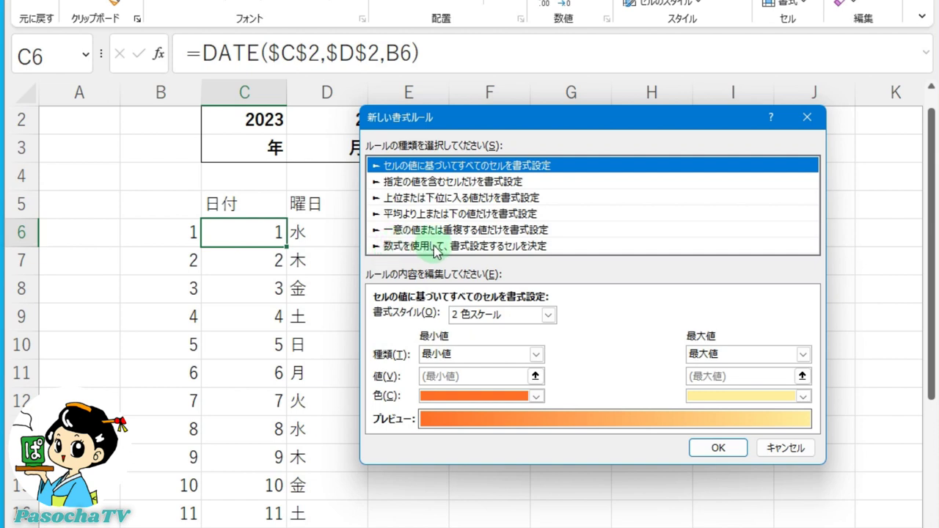
{"action": "left_click", "coordinate": [558, 248]}
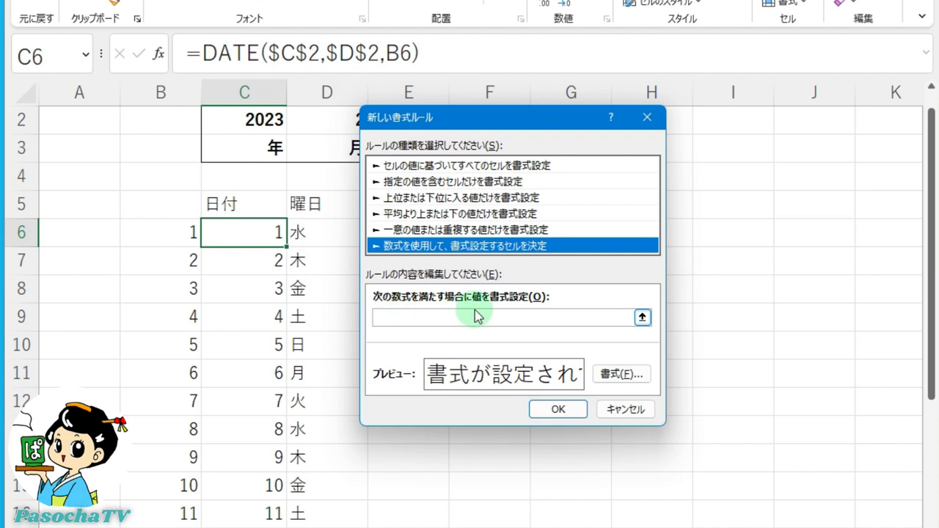
{"action": "left_click", "coordinate": [446, 317]}
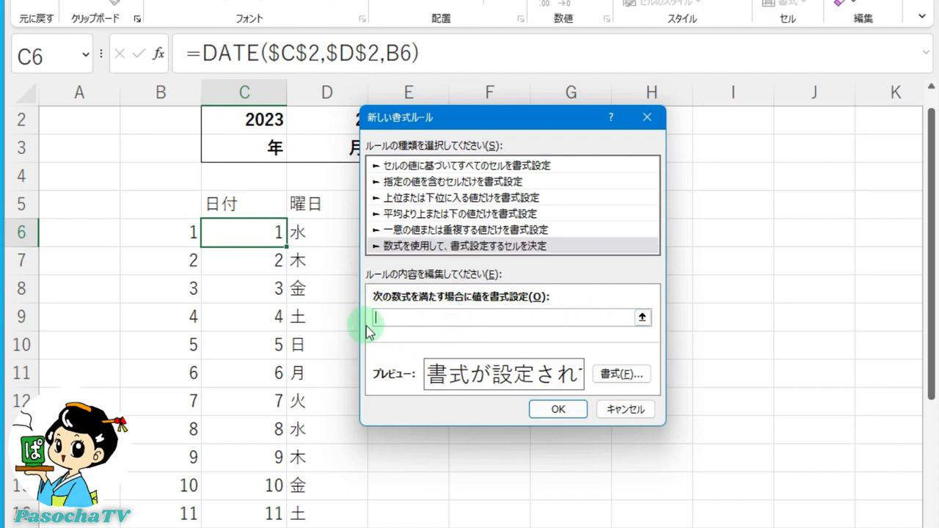
{"action": "left_click_drag", "start_coordinate": [469, 121], "coordinate": [541, 128]}
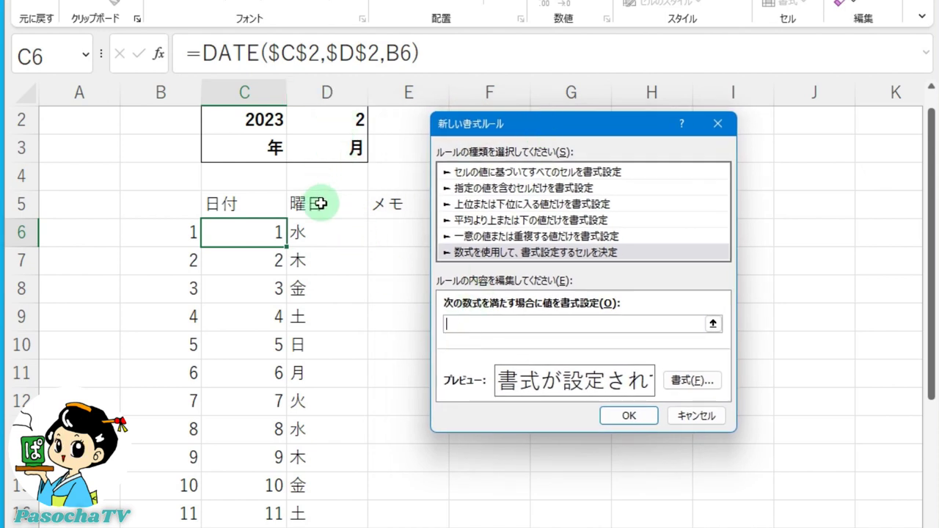
Reference weekday cell D6 in the rule's formula and make the reference fully relative, giving =D6
{"action": "left_click", "coordinate": [328, 241]}
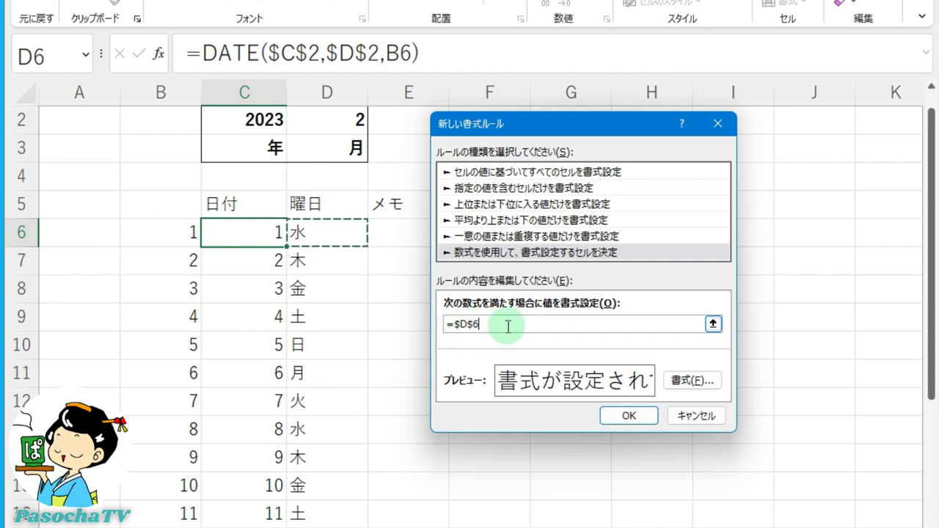
{"action": "key", "text": "F4"}
{"action": "key", "text": "F4"}
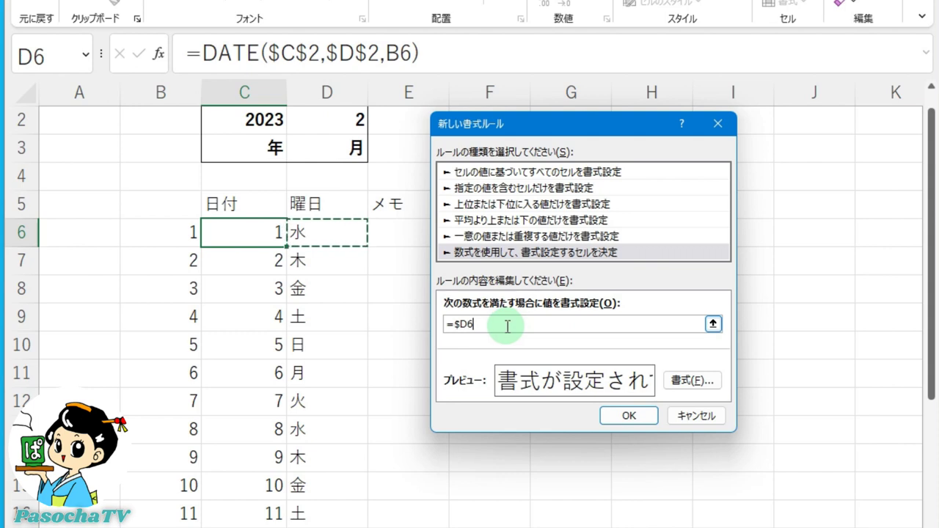
{"action": "key", "text": "F4"}
{"action": "left_click", "coordinate": [455, 323]}
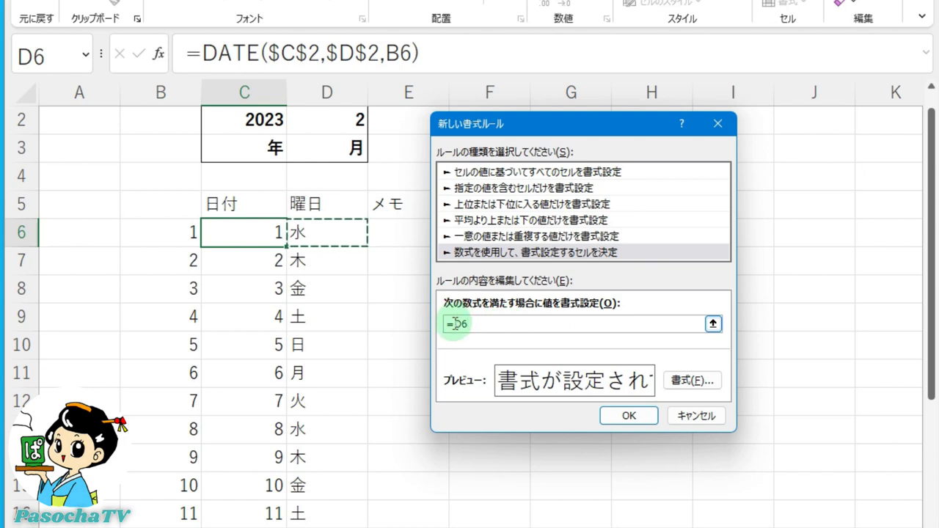
{"action": "left_click", "coordinate": [495, 324]}
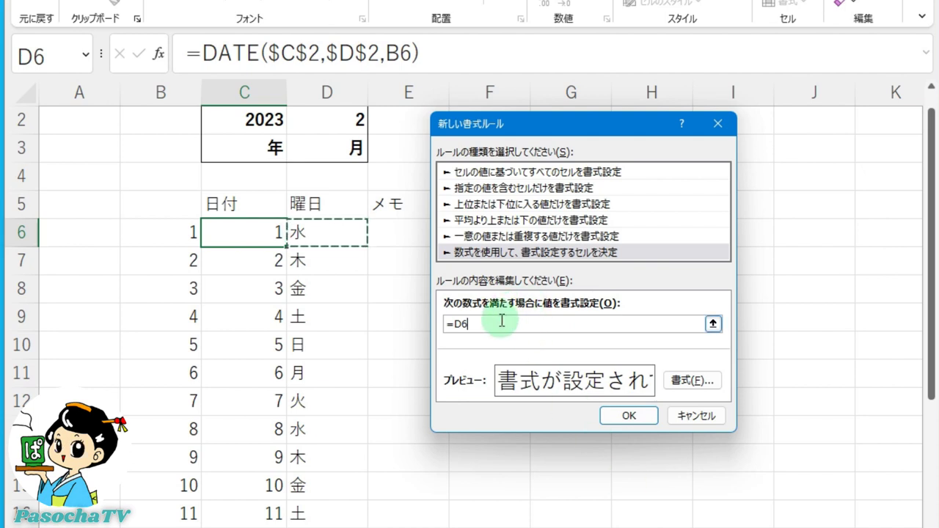
Complete the rule's condition as =D6="土" so that it matches Saturdays
{"action": "type", "text": "="}
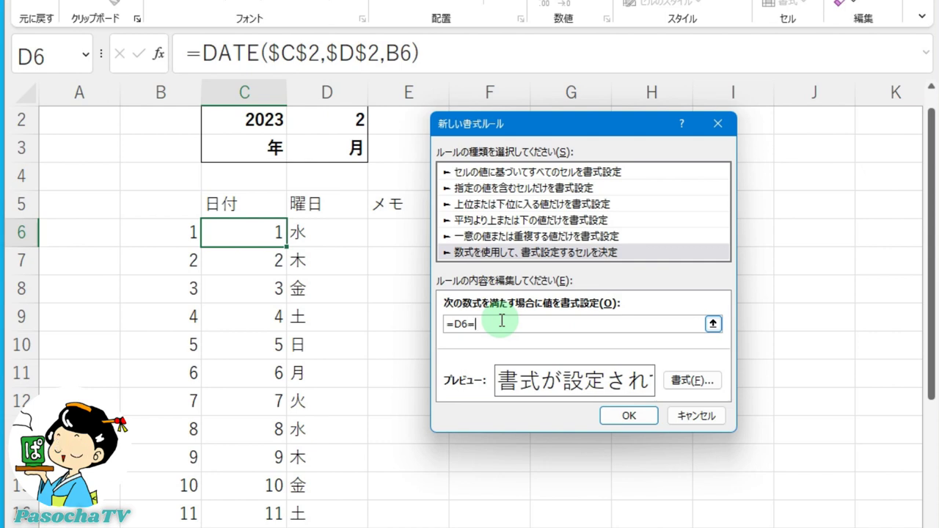
{"action": "type", "text": "\""}
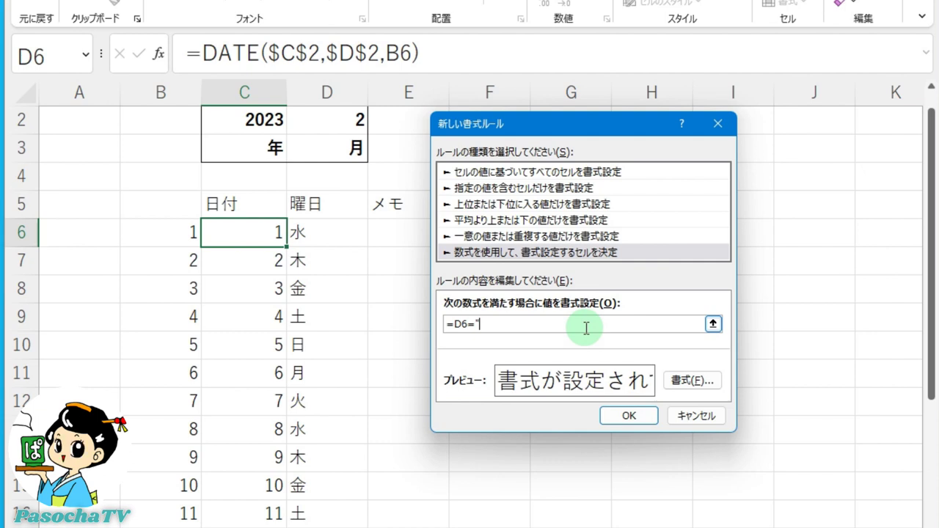
{"action": "type", "text": "と"}
{"action": "key", "text": "space"}
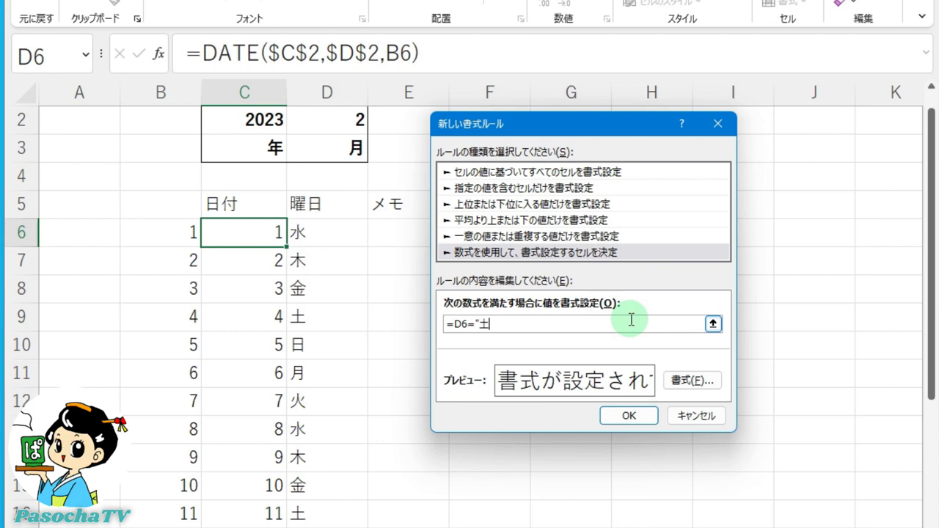
{"action": "type", "text": "\""}
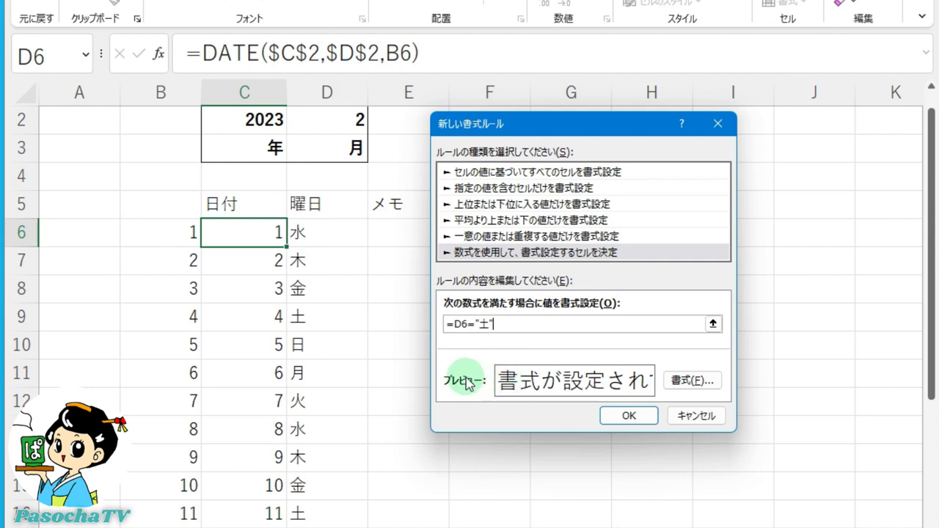
Set the Saturday rule's font colour to the standard blue in its cell format settings
{"action": "left_click", "coordinate": [712, 385]}
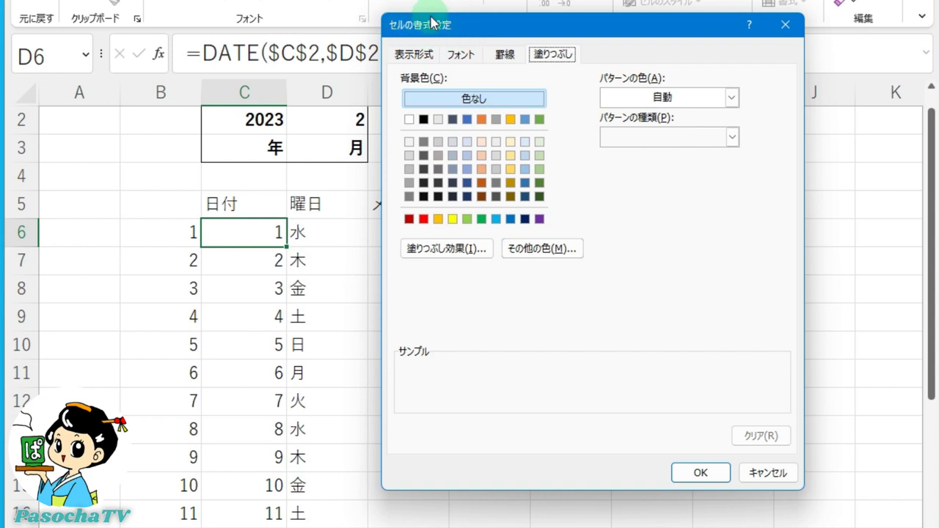
{"action": "left_click", "coordinate": [470, 58]}
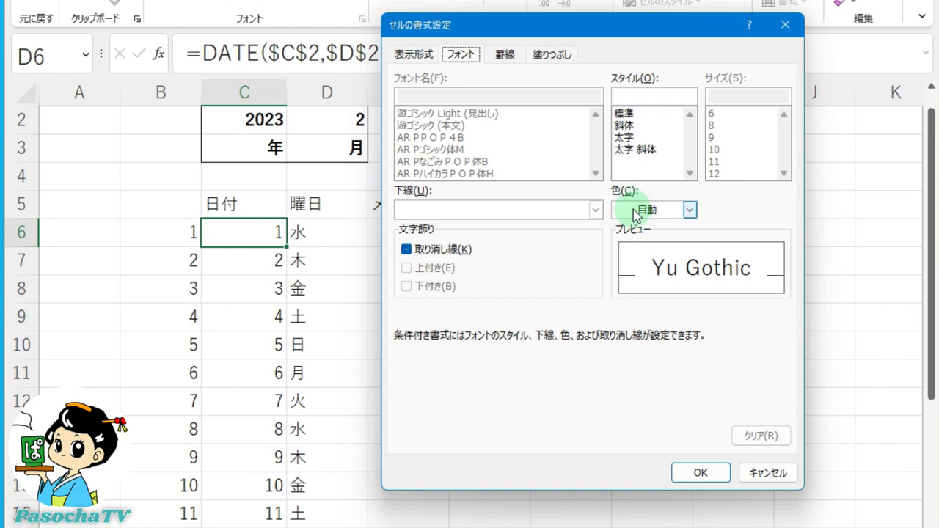
{"action": "left_click", "coordinate": [690, 211]}
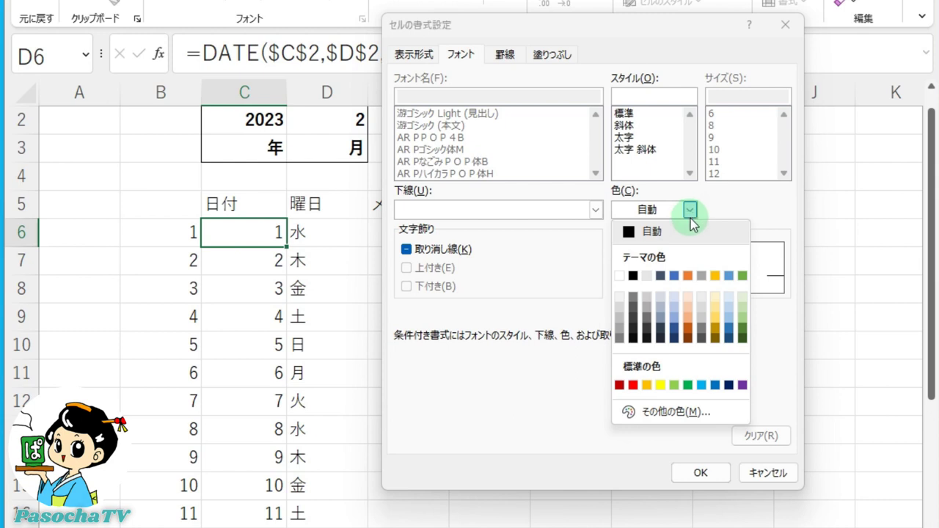
{"action": "left_click", "coordinate": [716, 385]}
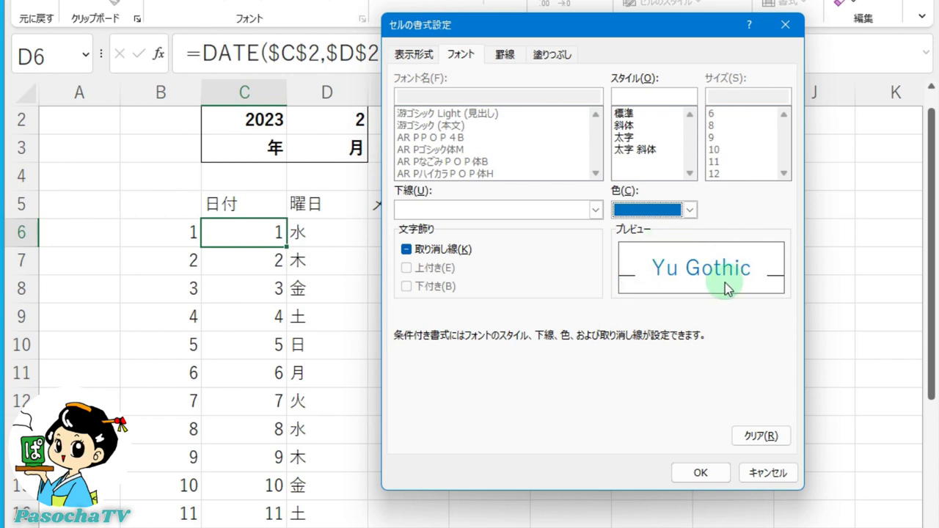
Give the Saturday rule the lightest blue theme colour as background fill and apply the rule to C6
{"action": "left_click", "coordinate": [552, 57]}
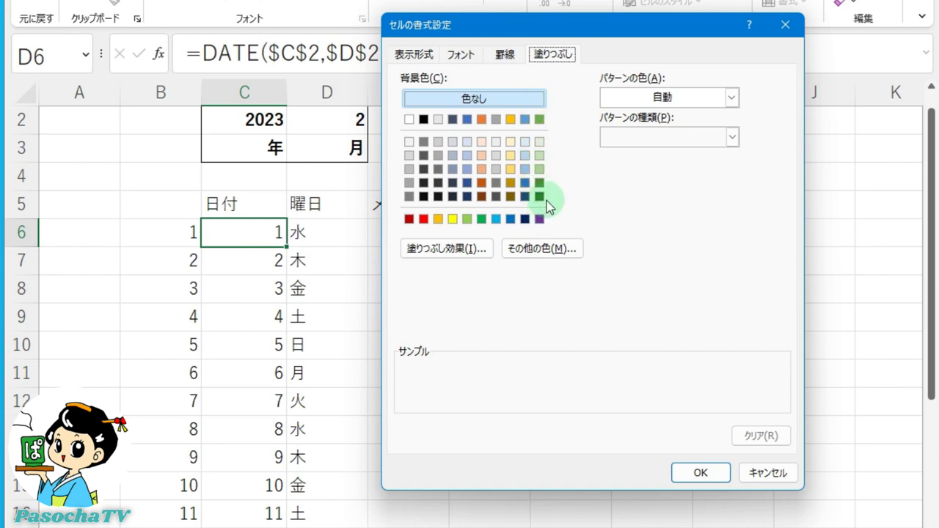
{"action": "left_click", "coordinate": [527, 142]}
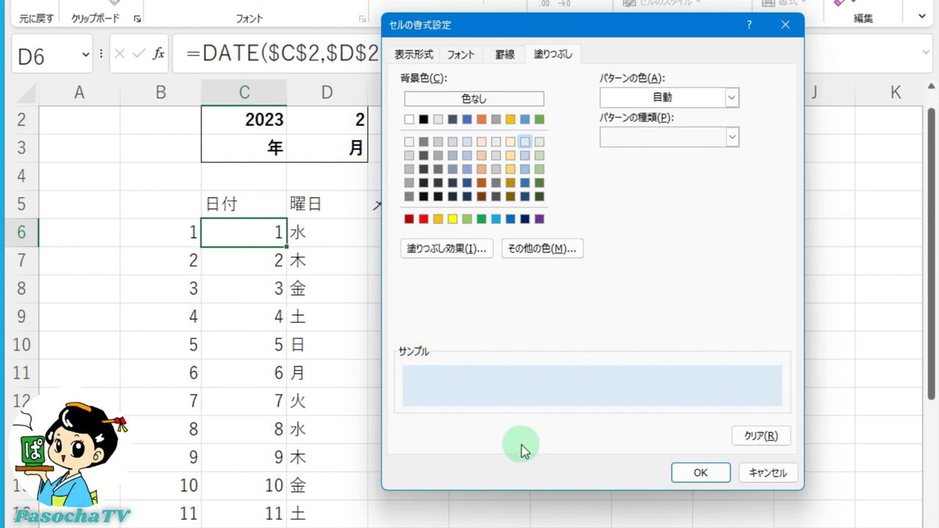
{"action": "left_click", "coordinate": [680, 474]}
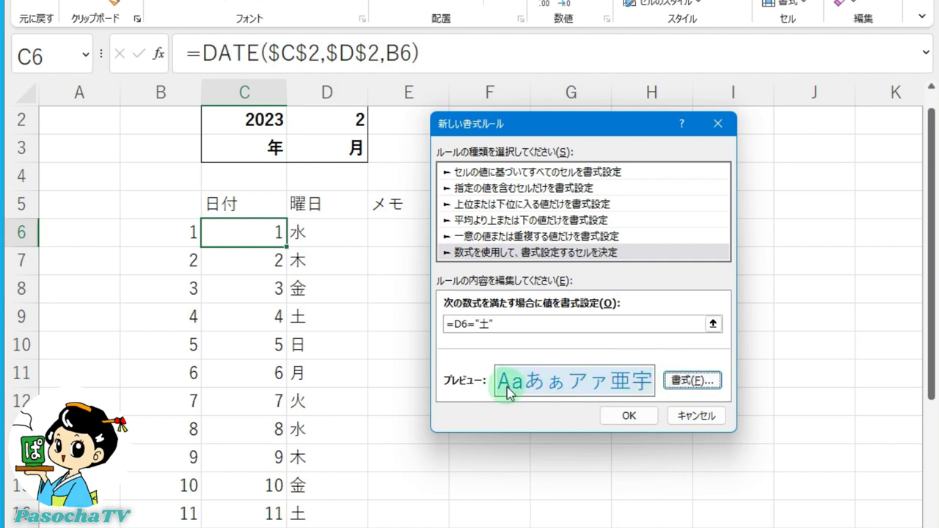
{"action": "left_click", "coordinate": [620, 419]}
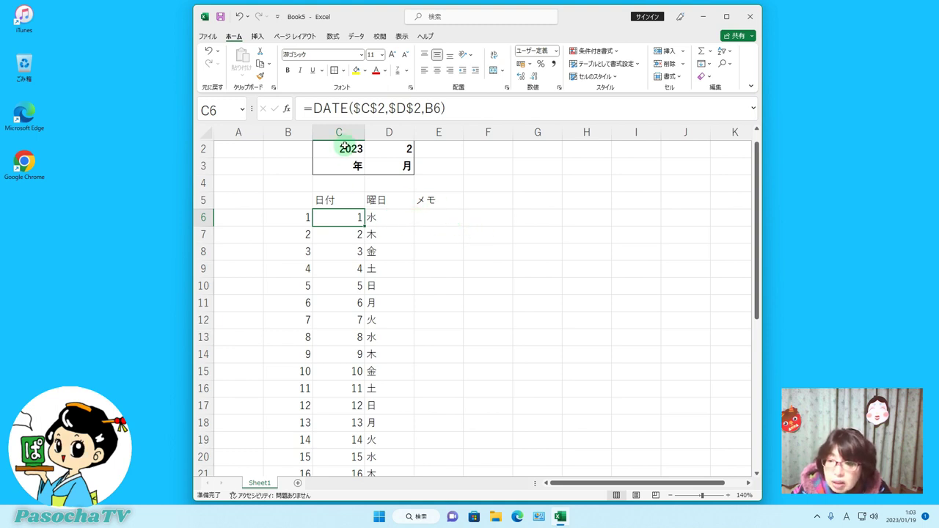
Fill C6 with its Saturday formatting down the date column to C36 and check the rows
{"action": "double_click", "coordinate": [364, 226]}
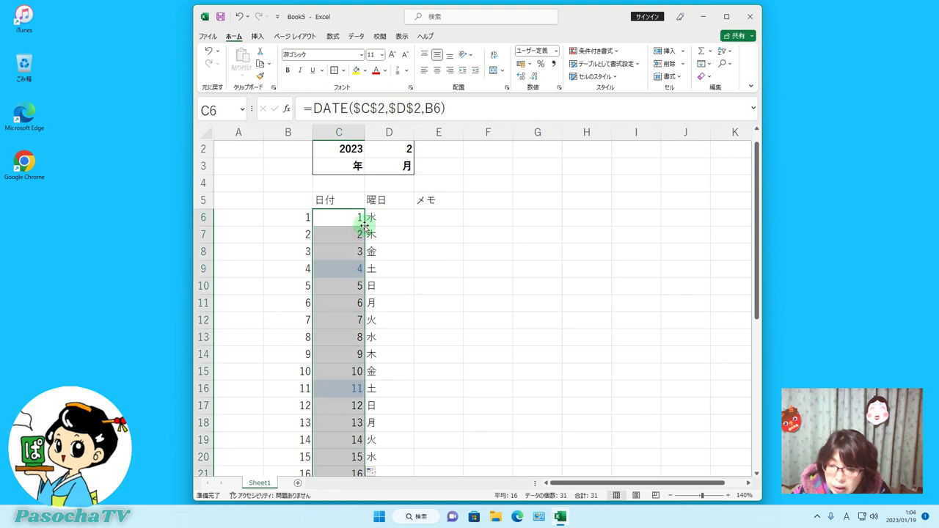
{"action": "left_click_drag", "start_coordinate": [753, 260], "coordinate": [751, 282]}
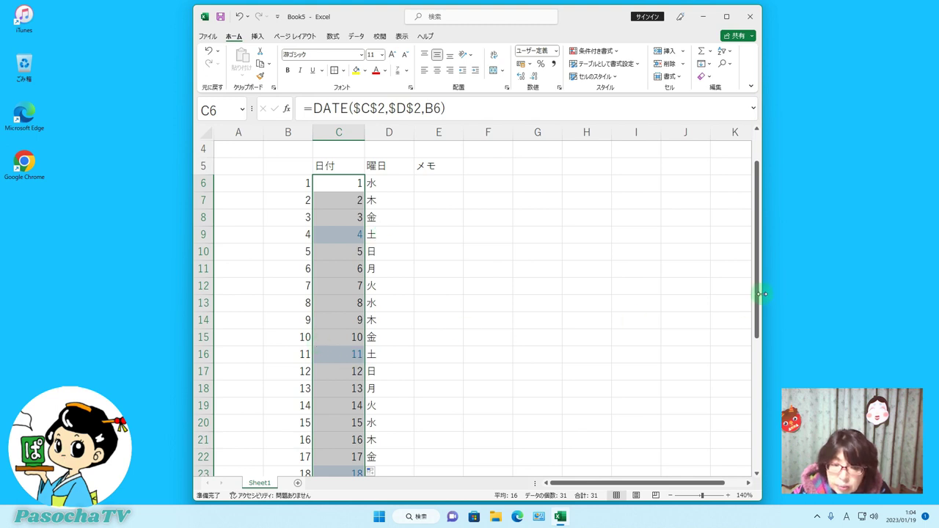
{"action": "mouse_move", "coordinate": [759, 301]}
{"action": "left_mouse_down"}
{"action": "mouse_move", "coordinate": [739, 373]}
{"action": "mouse_move", "coordinate": [739, 429]}
{"action": "mouse_move", "coordinate": [748, 291]}
{"action": "left_mouse_up"}
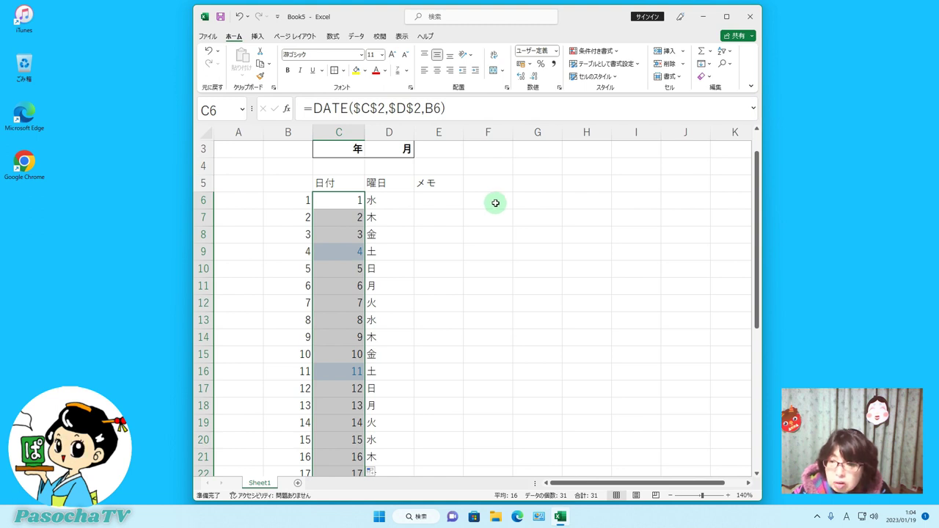
Start another conditional formatting rule for C6 that uses a formula to decide which cells to format
{"action": "left_click", "coordinate": [336, 201]}
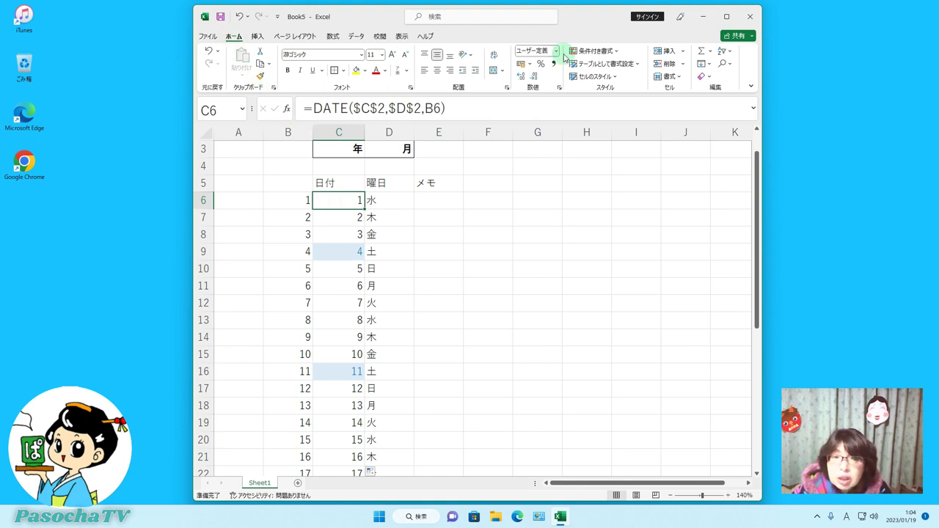
{"action": "left_click", "coordinate": [619, 53]}
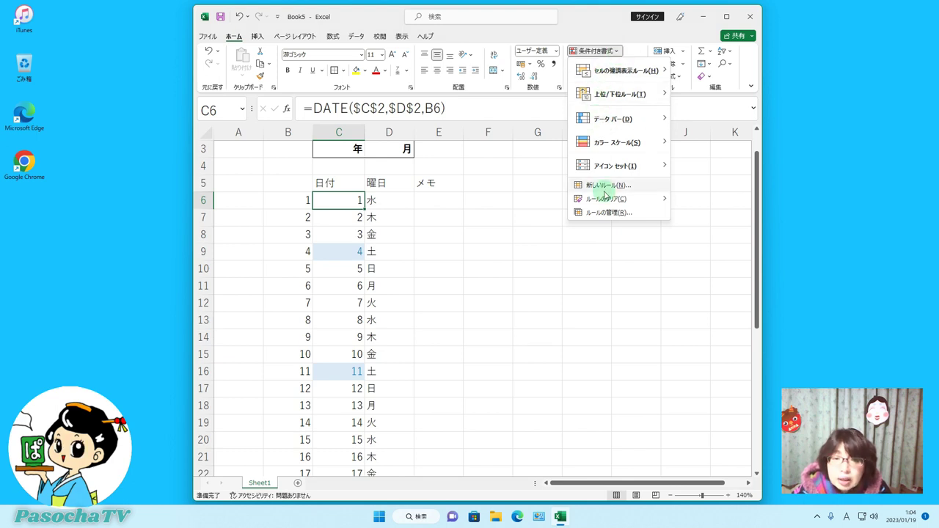
{"action": "left_click", "coordinate": [637, 188]}
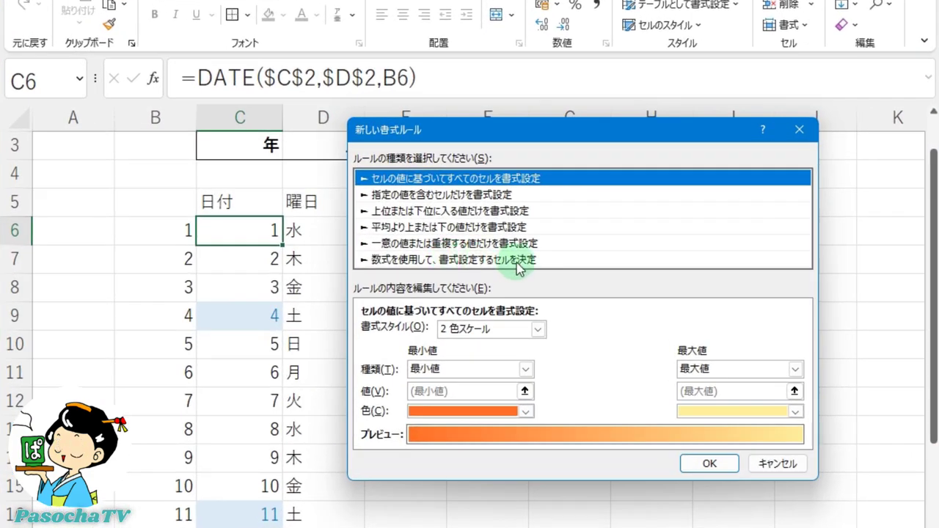
{"action": "left_click", "coordinate": [568, 264]}
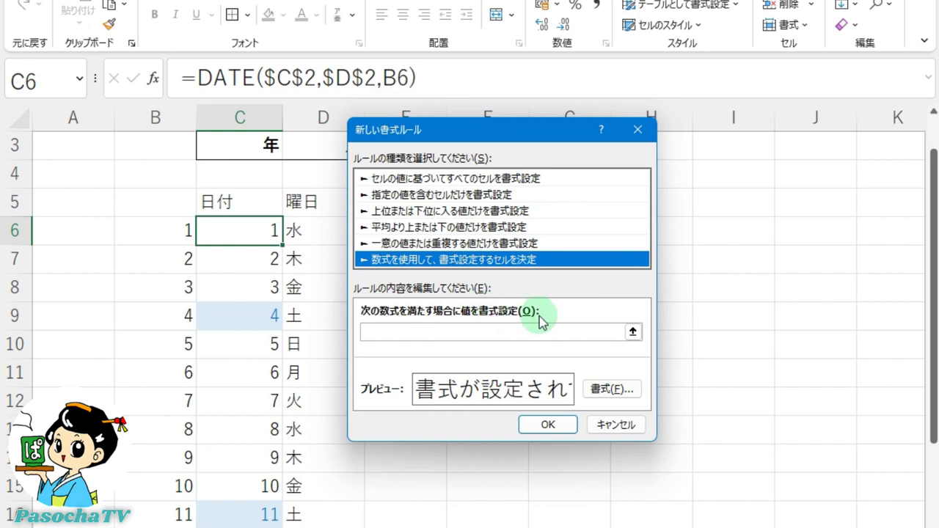
{"action": "left_click", "coordinate": [473, 331]}
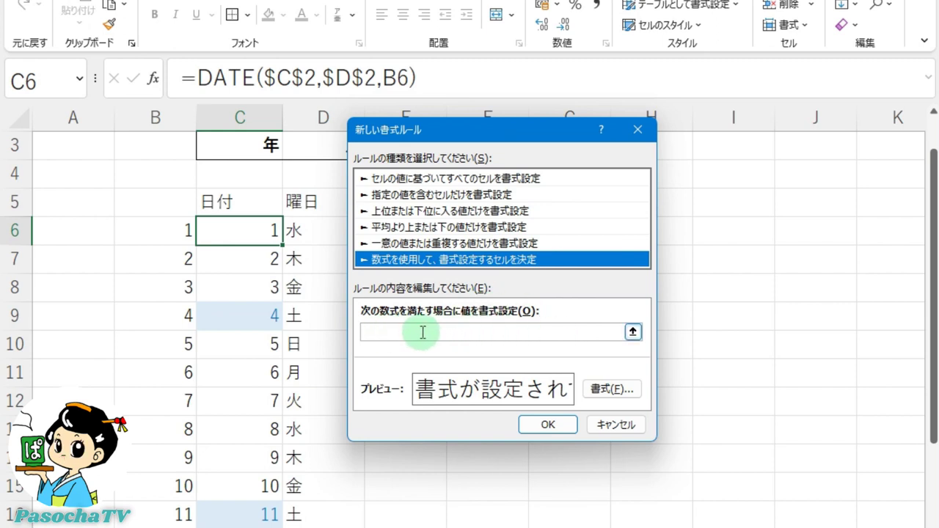
{"action": "left_click", "coordinate": [423, 333]}
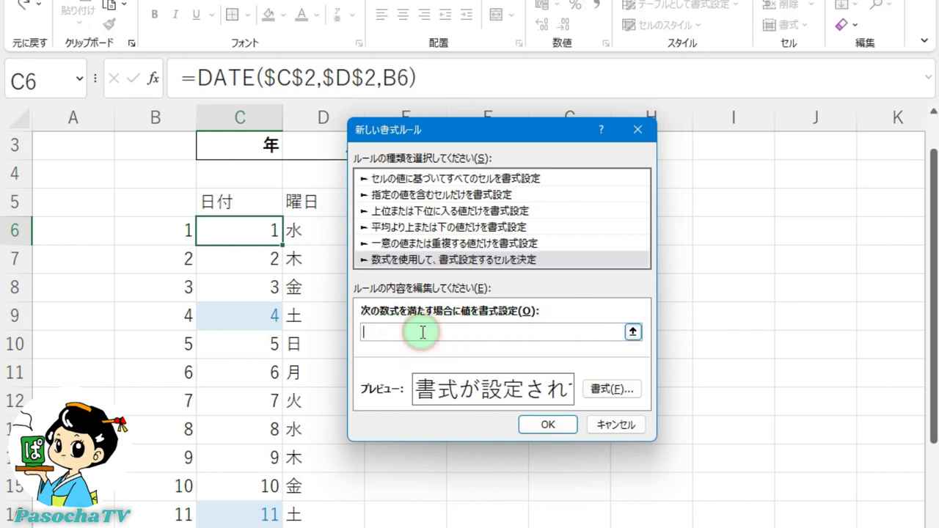
{"action": "left_click_drag", "start_coordinate": [487, 130], "coordinate": [554, 140]}
{"action": "left_click", "coordinate": [477, 333]}
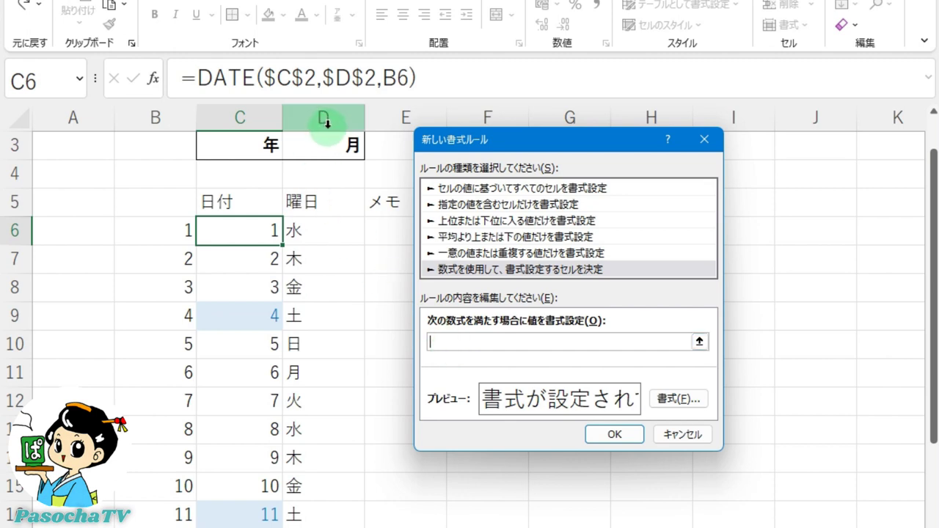
Enter =D6="日" with a relative cell reference as the new rule's condition so that it matches Sundays
{"action": "left_click", "coordinate": [319, 229]}
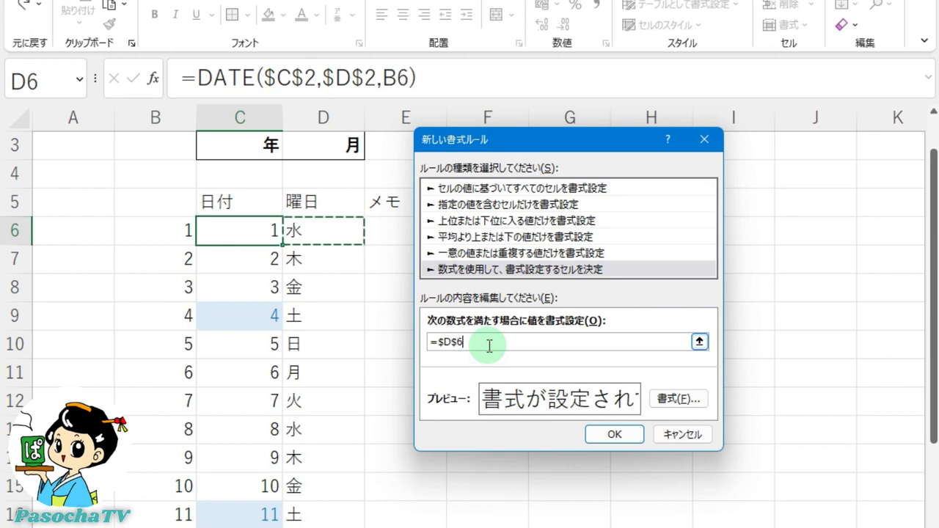
{"action": "key", "text": "F4"}
{"action": "key", "text": "F4"}
{"action": "key", "text": "F4"}
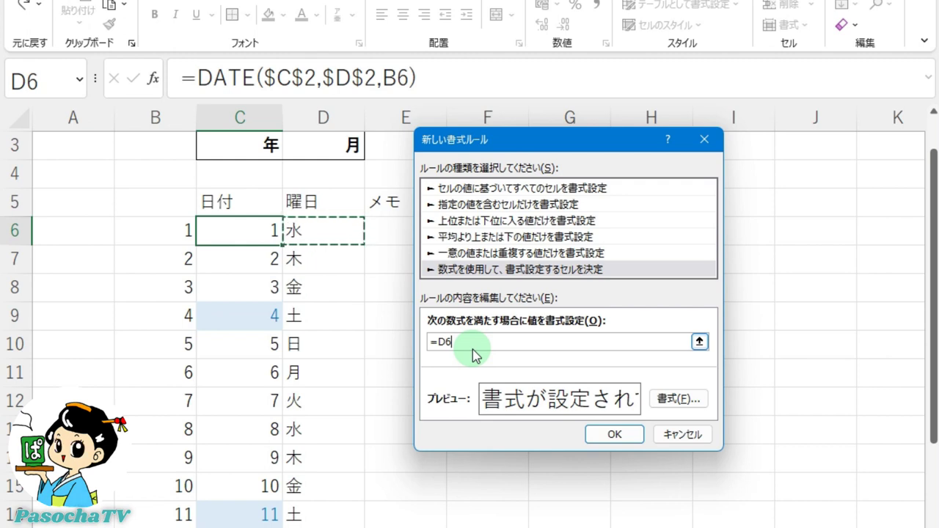
{"action": "type", "text": "="}
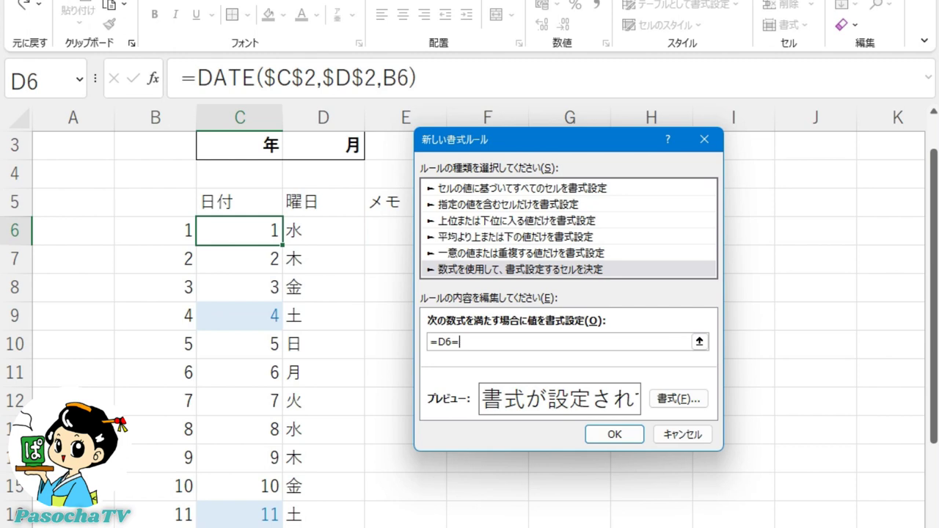
{"action": "type", "text": "\""}
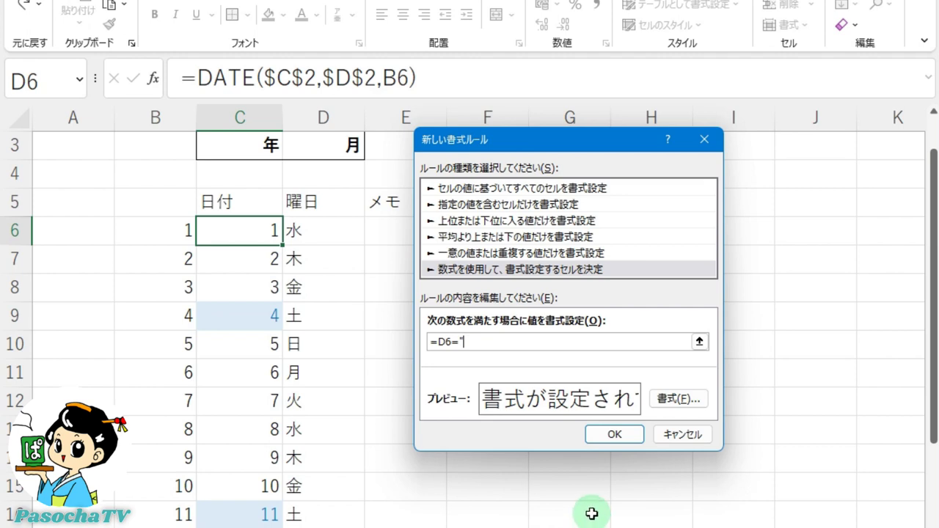
{"action": "type", "text": "日"}
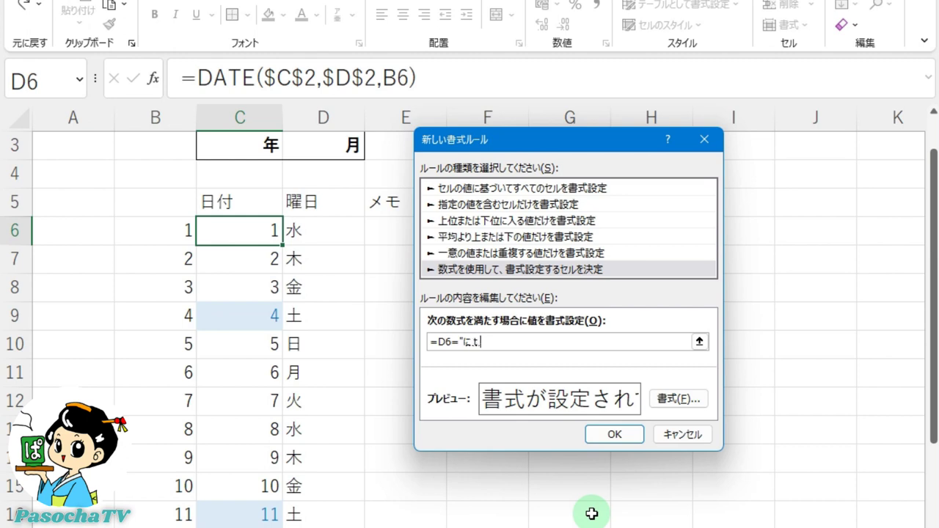
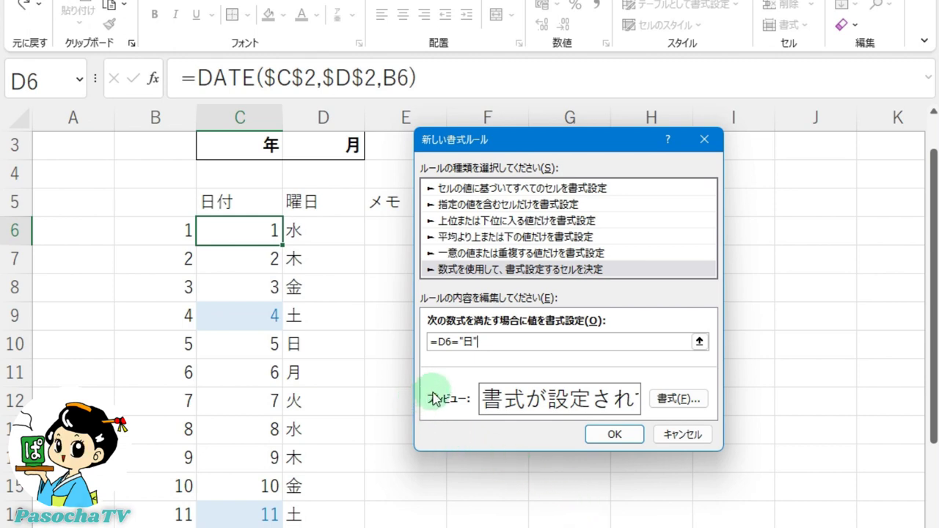
Set the Sunday rule's font colour to the standard red in its cell format settings
{"action": "left_click", "coordinate": [696, 400]}
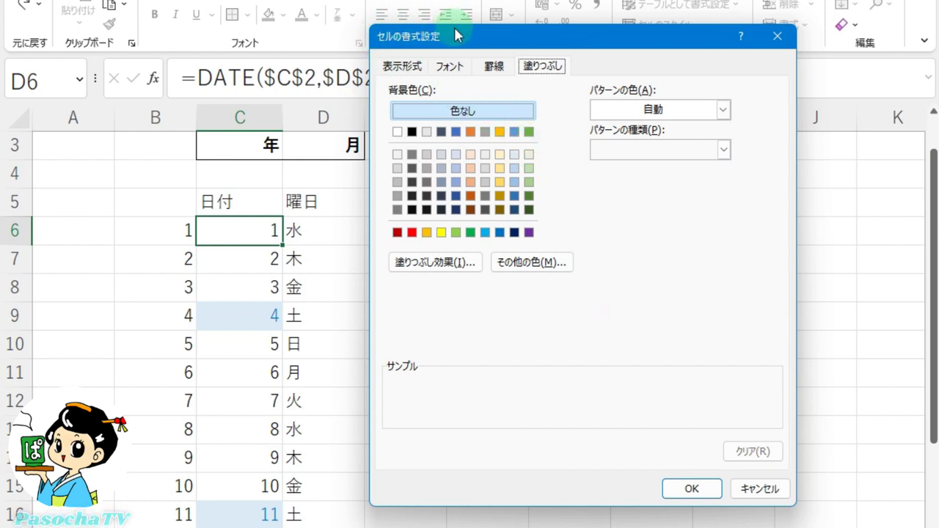
{"action": "left_click", "coordinate": [462, 69]}
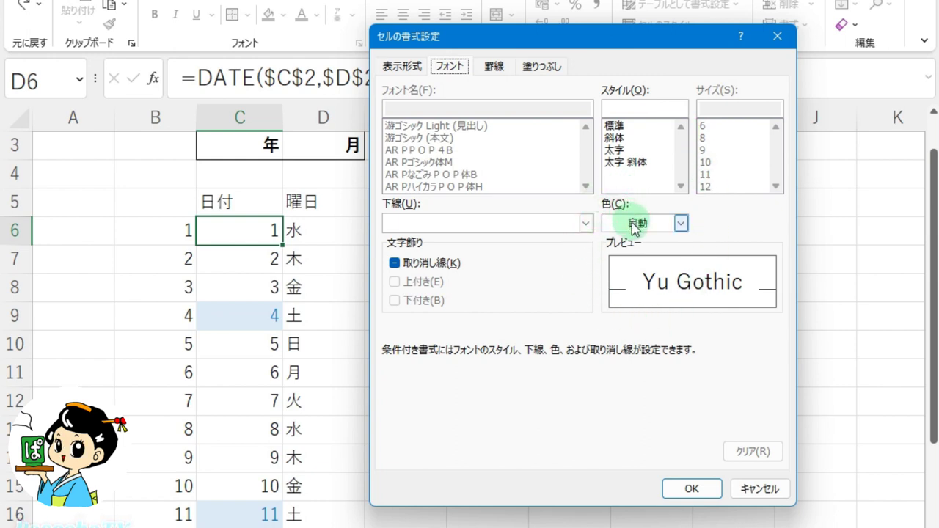
{"action": "left_click", "coordinate": [680, 224]}
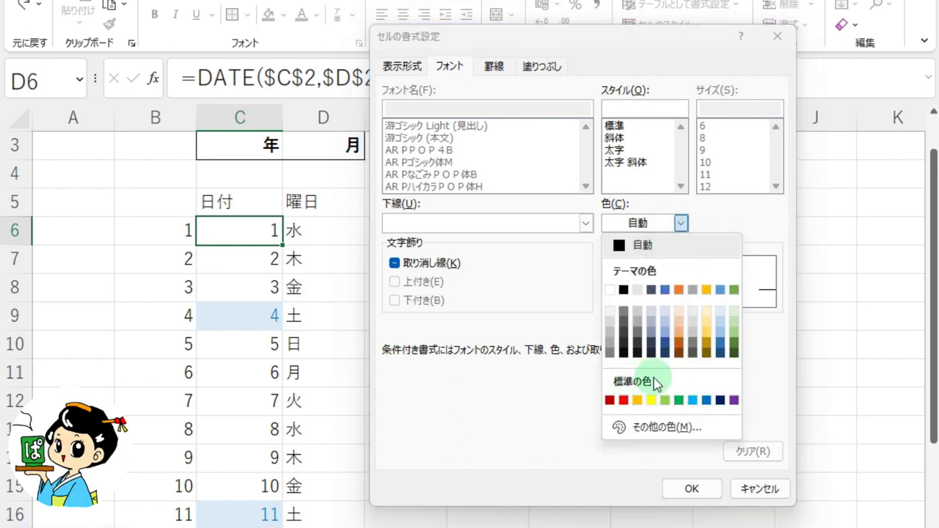
{"action": "left_click", "coordinate": [625, 400]}
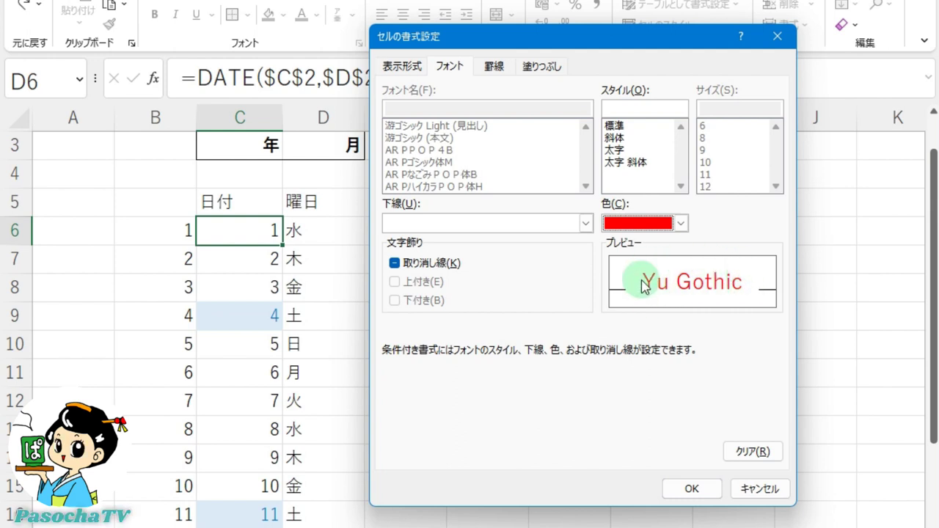
Give the Sunday rule the lightest orange theme colour as background fill and apply the rule to C6
{"action": "left_click", "coordinate": [543, 67]}
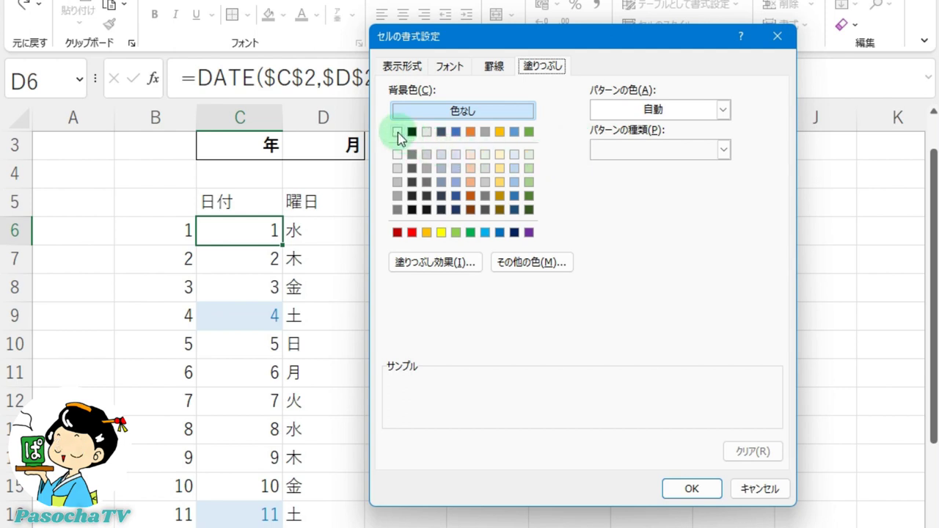
{"action": "left_click", "coordinate": [470, 155]}
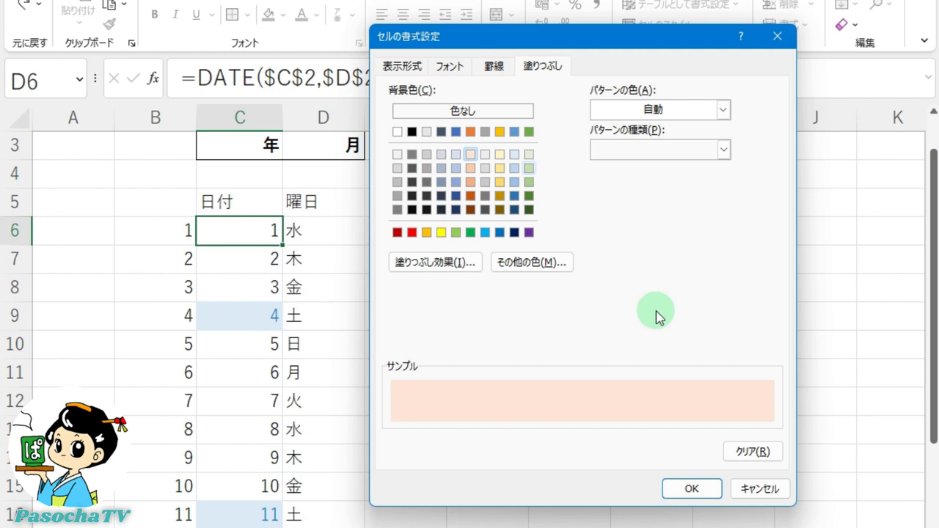
{"action": "left_click", "coordinate": [692, 489]}
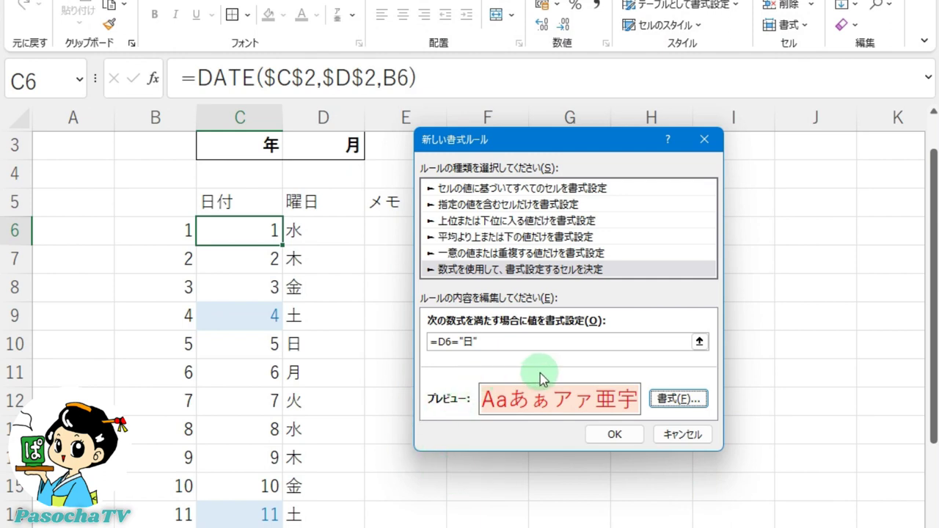
{"action": "left_click", "coordinate": [602, 435]}
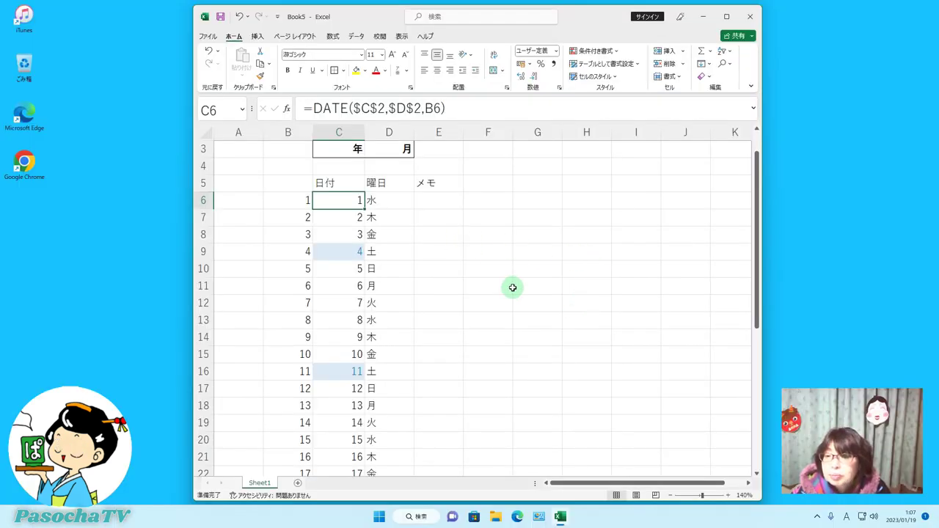
Fill C6 with its Sunday formatting down the date column to C36 and check the coloured rows
{"action": "scroll", "coordinate": [512, 288], "scroll_direction": "up", "scroll_amount": 1}
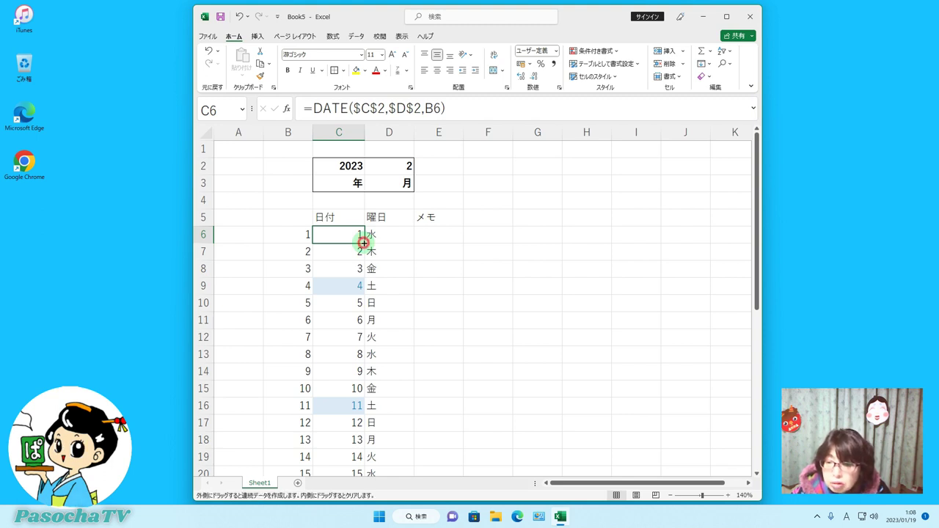
{"action": "double_click", "coordinate": [363, 243]}
{"action": "left_click_drag", "start_coordinate": [754, 222], "coordinate": [732, 266]}
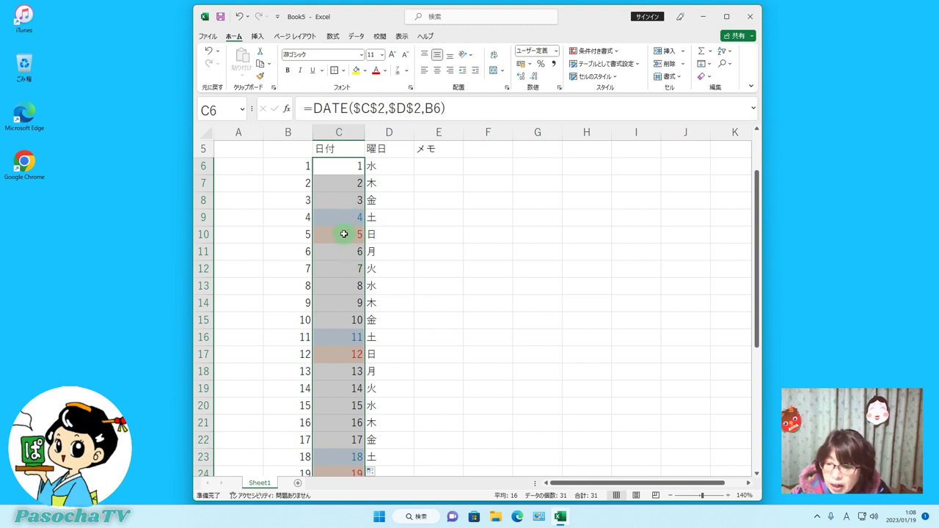
{"action": "scroll", "coordinate": [579, 321], "scroll_direction": "down", "scroll_amount": 1}
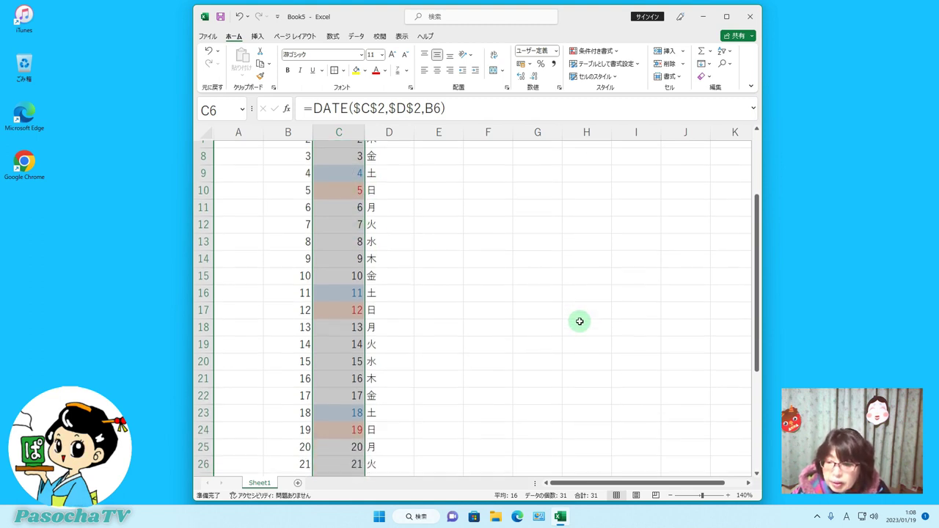
{"action": "scroll", "coordinate": [580, 321], "scroll_direction": "up", "scroll_amount": 1}
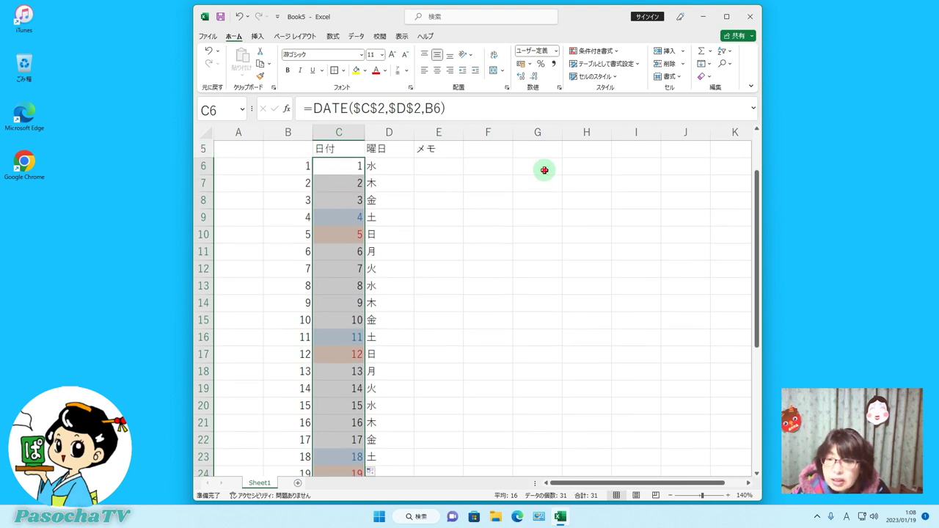
{"action": "left_click", "coordinate": [544, 170]}
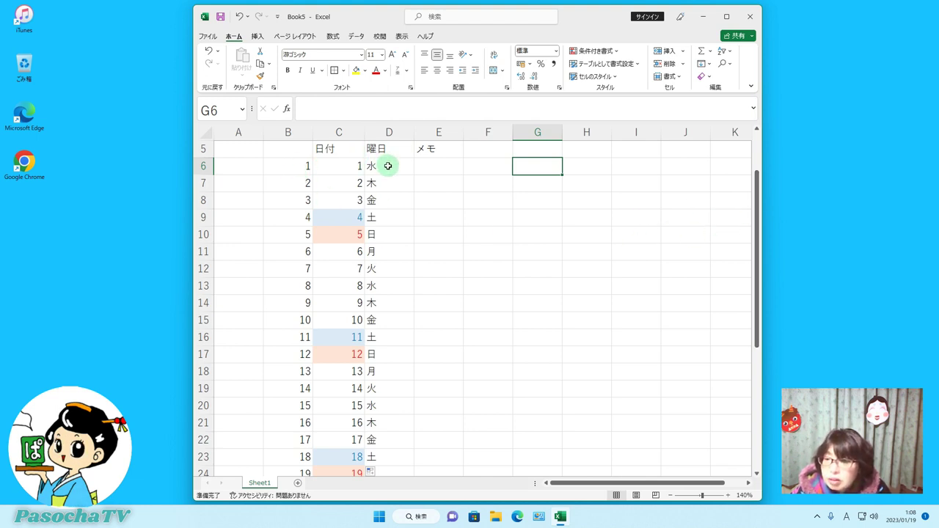
Create a text-contains highlight rule for the weekday cells D6:D36 with 土 as the text to match
{"action": "left_click_drag", "start_coordinate": [387, 166], "coordinate": [389, 445]}
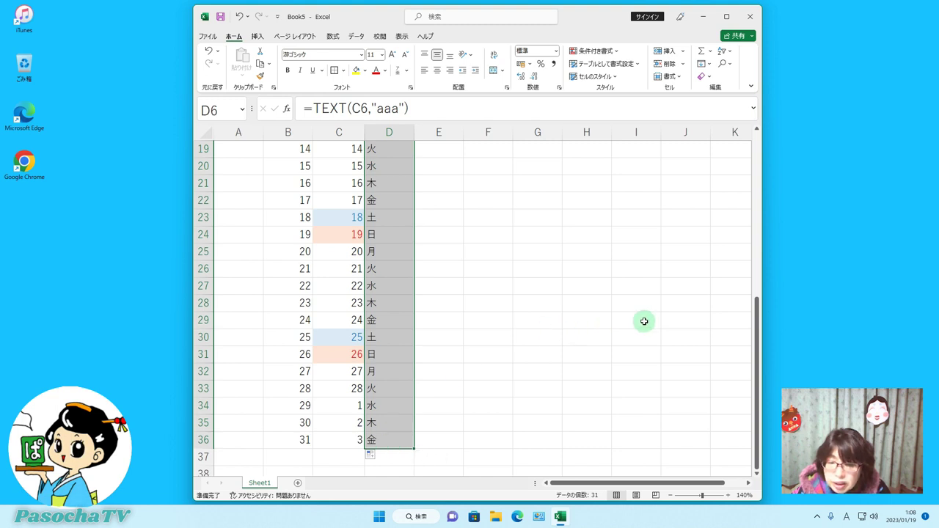
{"action": "left_click_drag", "start_coordinate": [756, 316], "coordinate": [757, 183]}
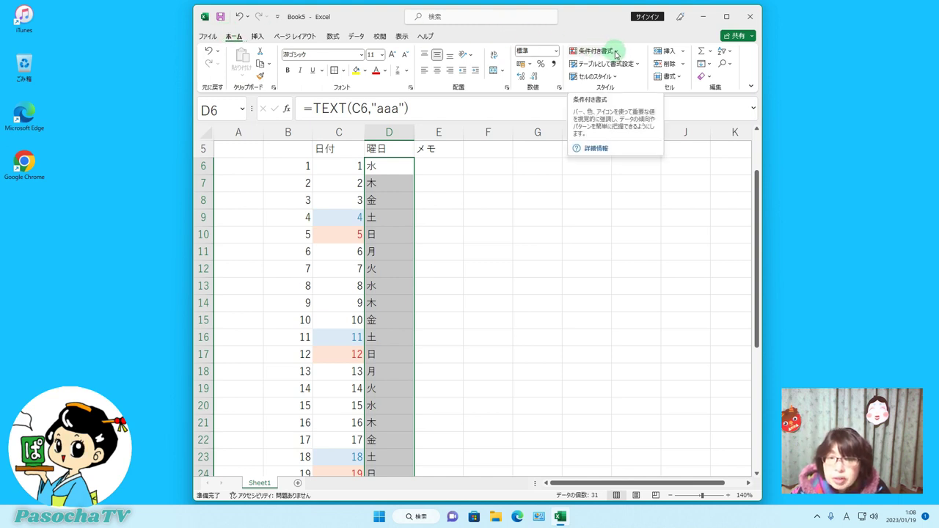
{"action": "left_click", "coordinate": [616, 55]}
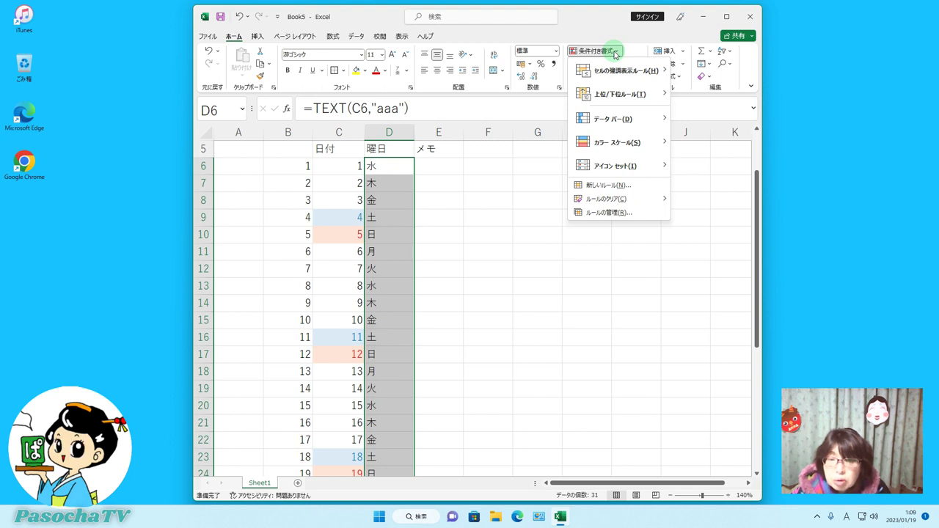
{"action": "mouse_move", "coordinate": [592, 70]}
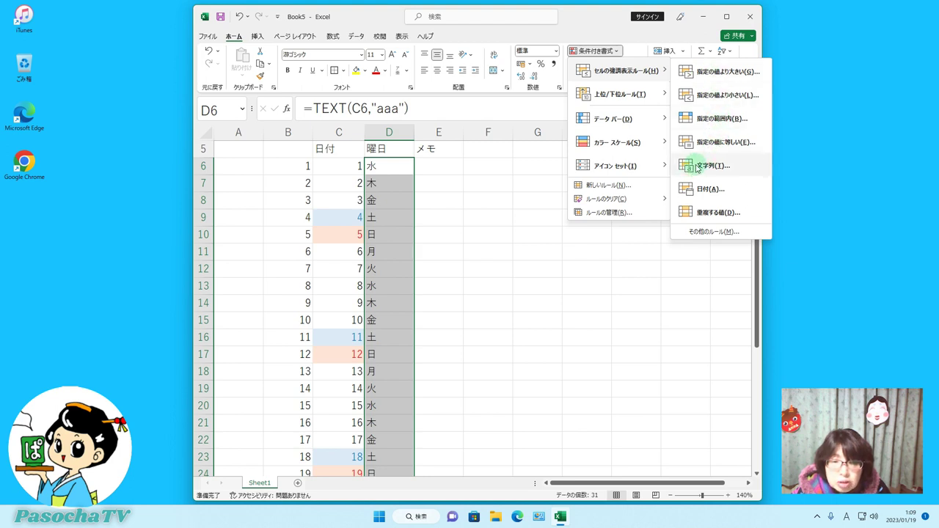
{"action": "left_click", "coordinate": [750, 164]}
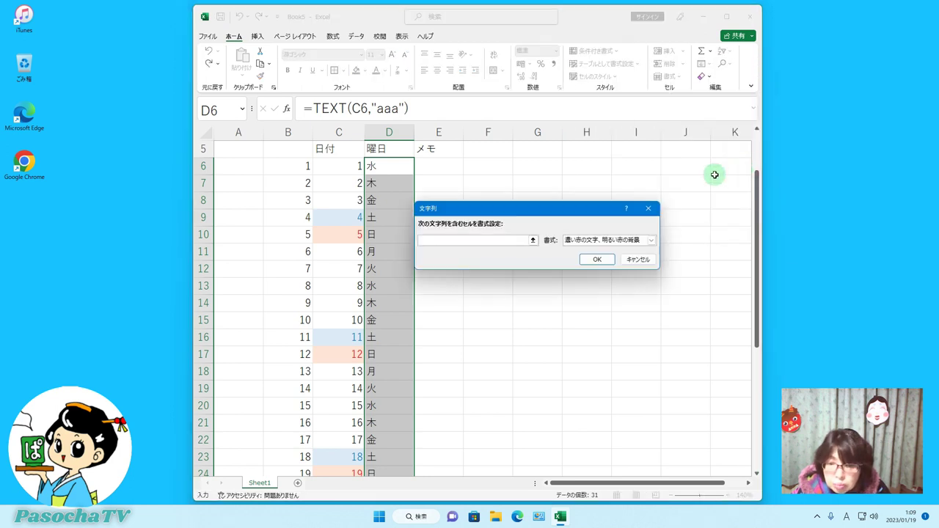
{"action": "left_click_drag", "start_coordinate": [545, 208], "coordinate": [555, 183]}
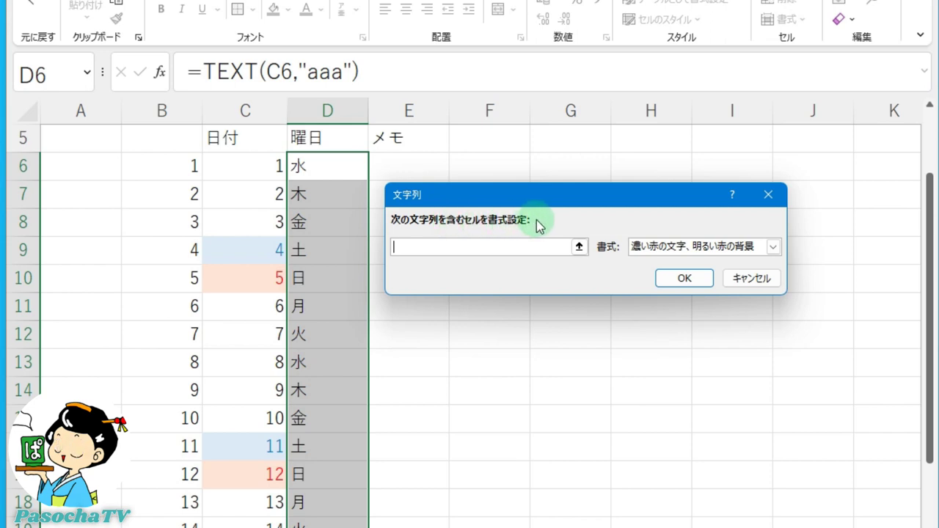
{"action": "left_click", "coordinate": [426, 246]}
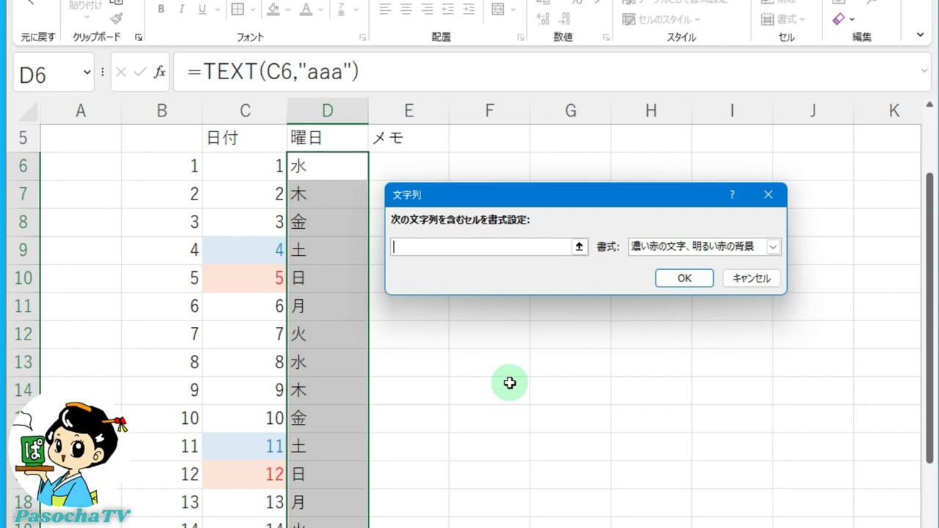
{"action": "key", "text": "space"}
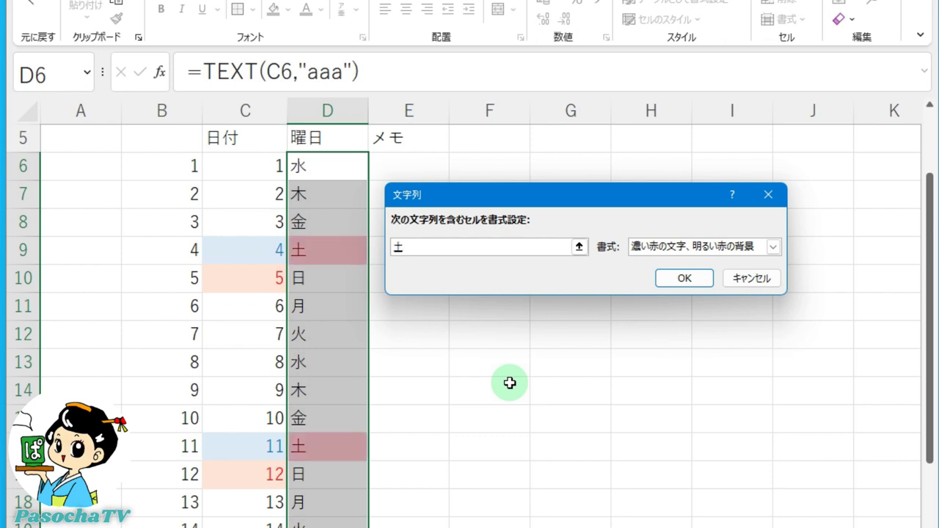
{"action": "key", "text": "Return"}
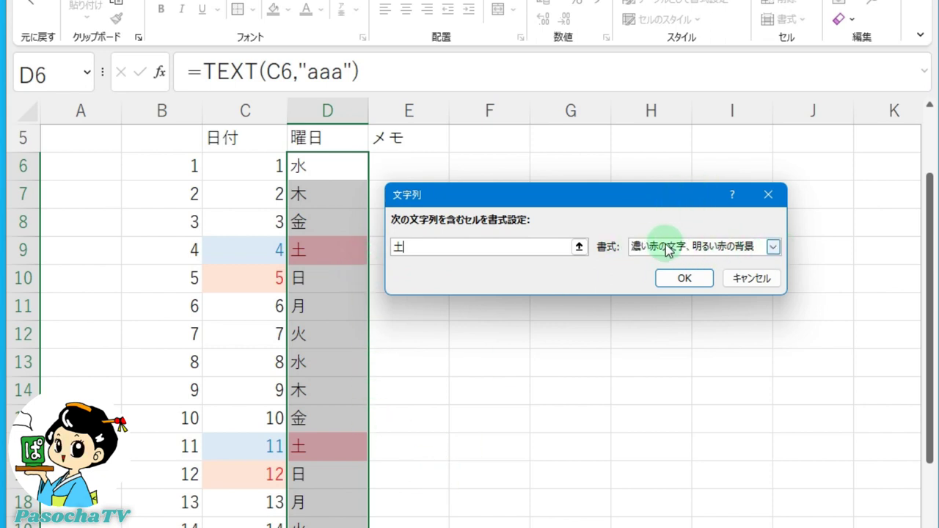
Choose a custom format for the 土 rule and set its font colour to the standard blue
{"action": "left_click", "coordinate": [773, 247]}
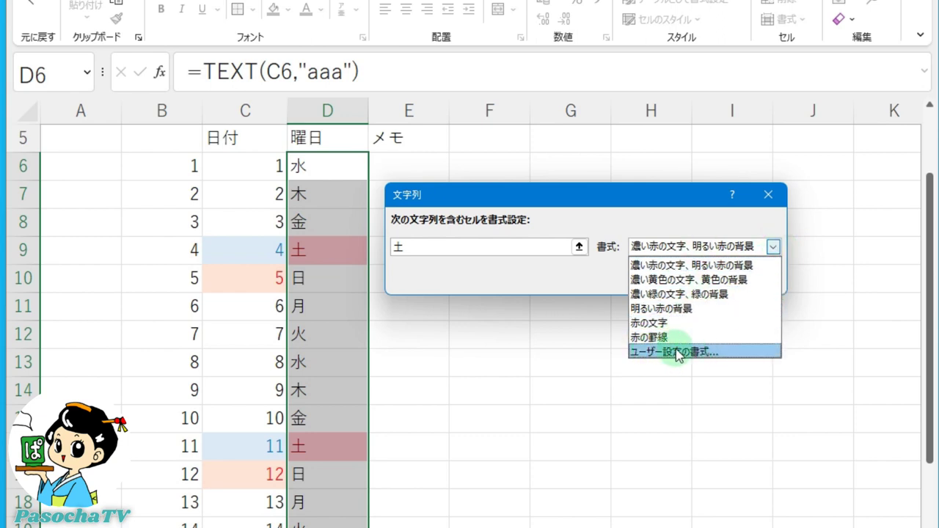
{"action": "left_click", "coordinate": [733, 358]}
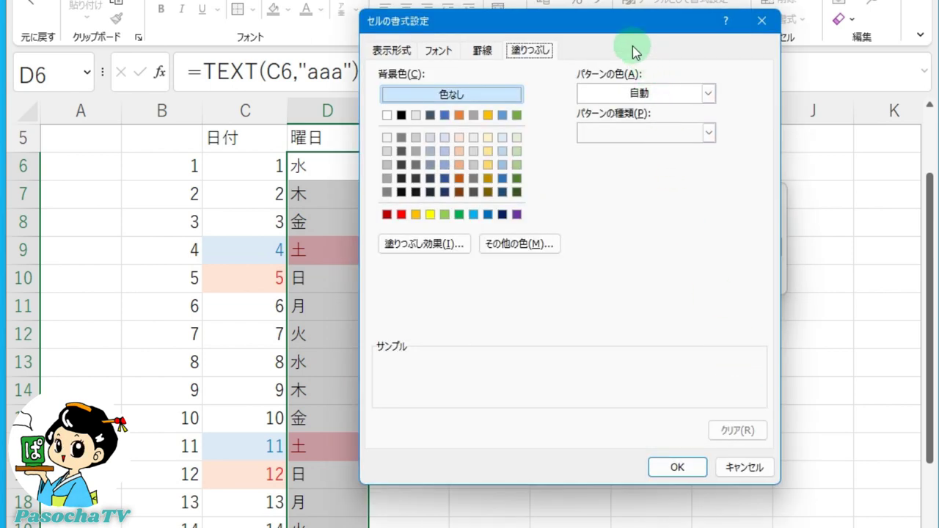
{"action": "left_click_drag", "start_coordinate": [601, 21], "coordinate": [695, 44]}
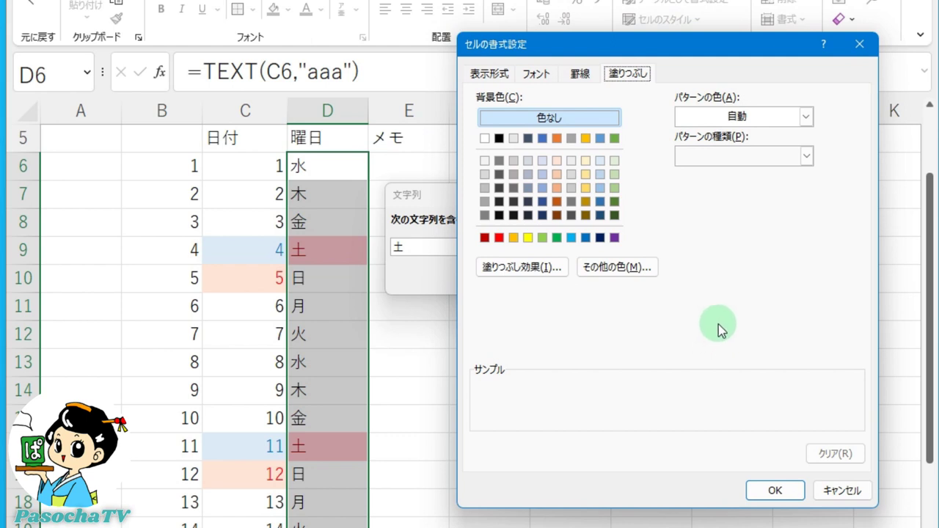
{"action": "left_click", "coordinate": [536, 79]}
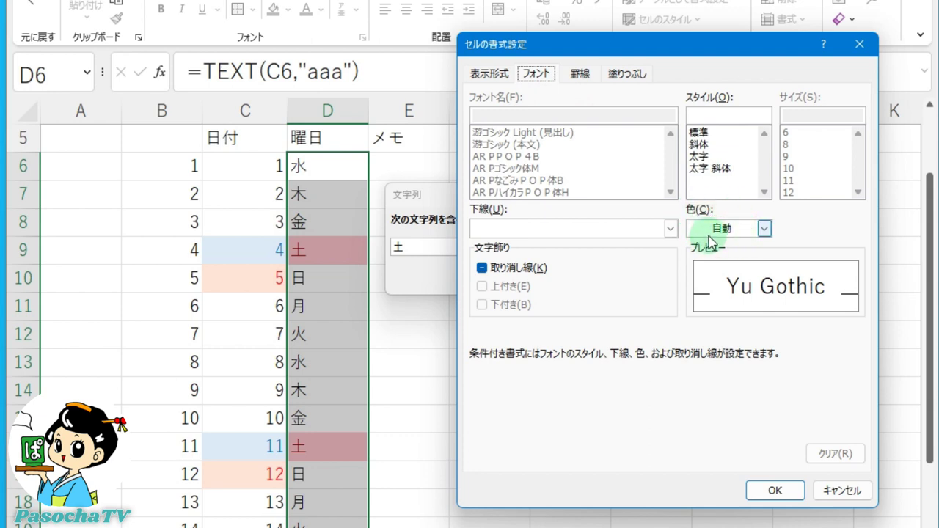
{"action": "left_click", "coordinate": [762, 229]}
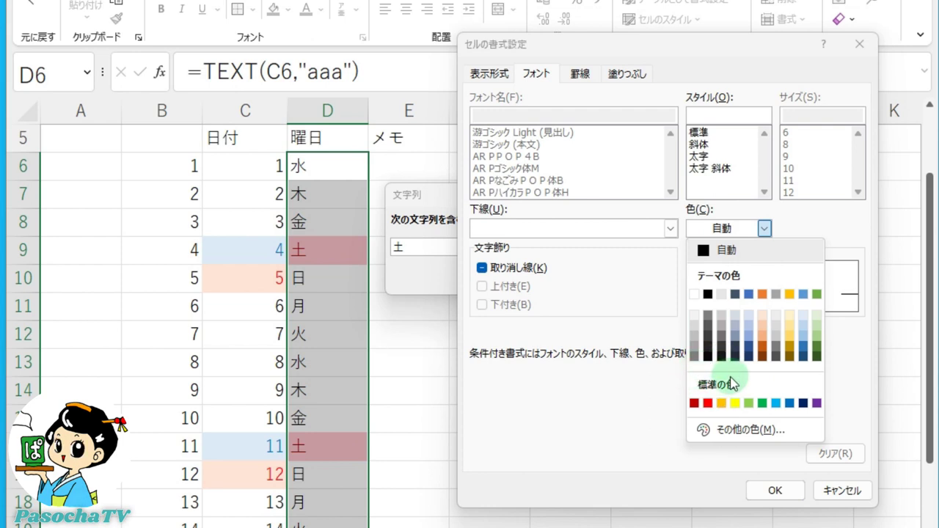
{"action": "left_click", "coordinate": [788, 404]}
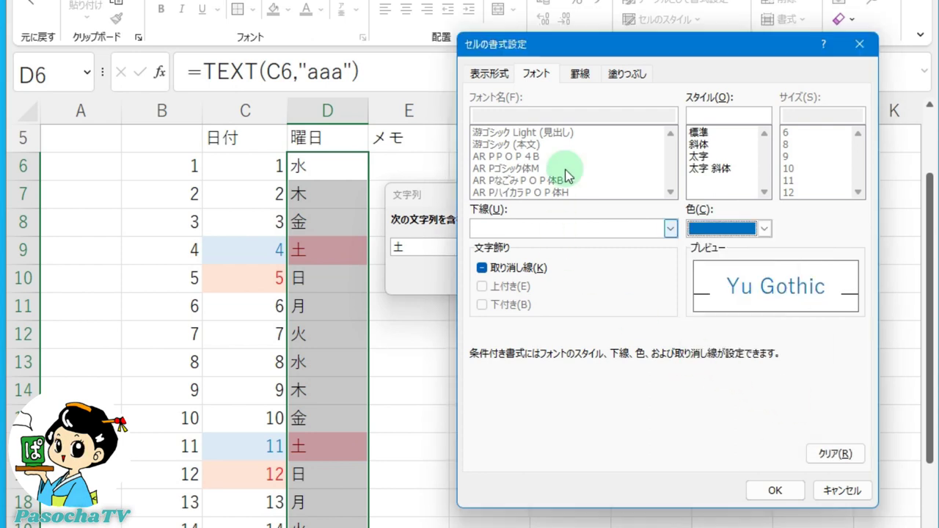
Give the 土 rule the lightest tint of the second blue theme colour as background fill and apply the rule
{"action": "left_click", "coordinate": [642, 76]}
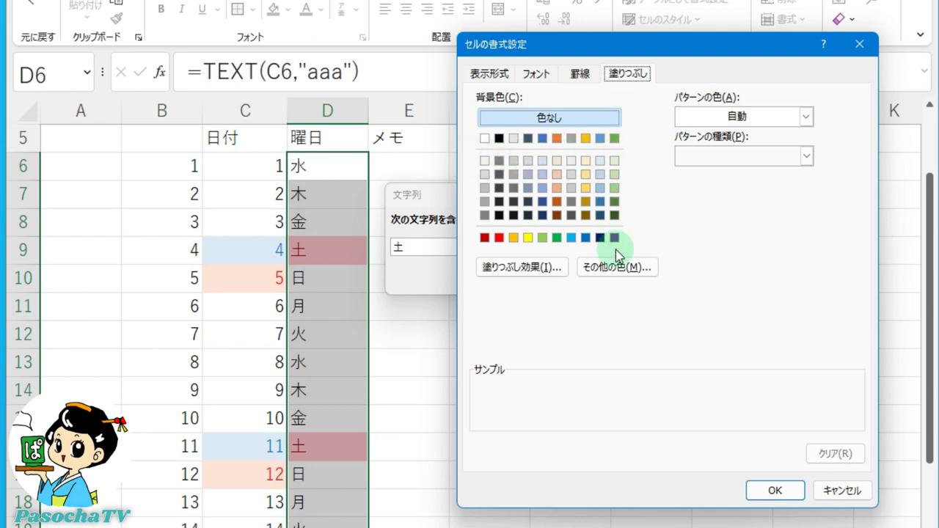
{"action": "left_click", "coordinate": [600, 161]}
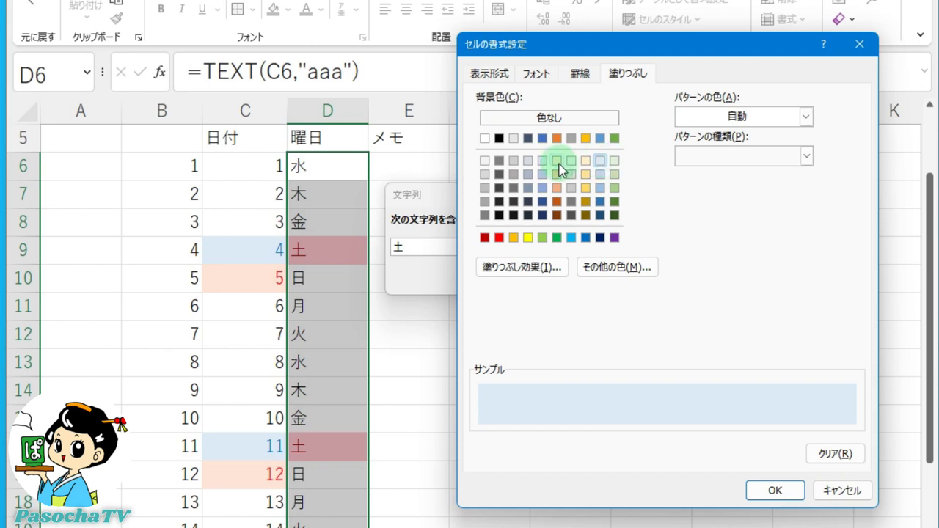
{"action": "left_click", "coordinate": [792, 496]}
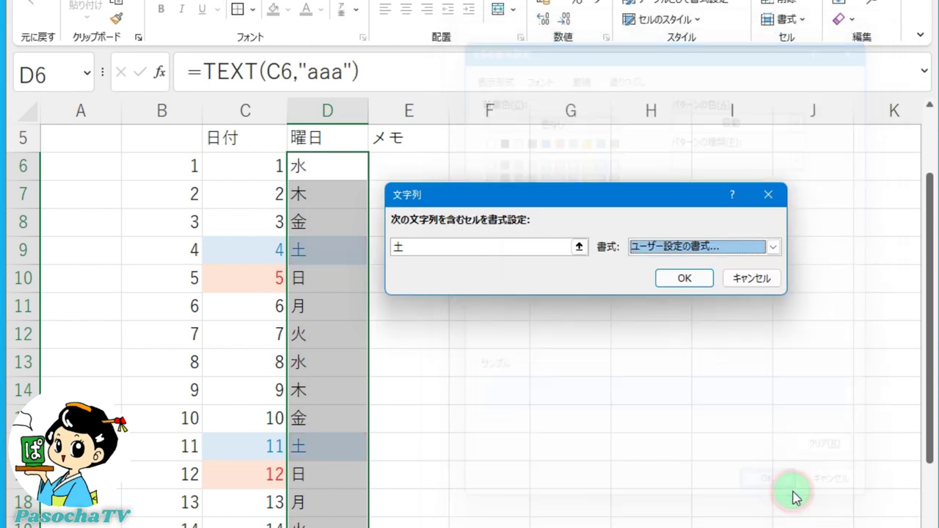
{"action": "left_click", "coordinate": [693, 279]}
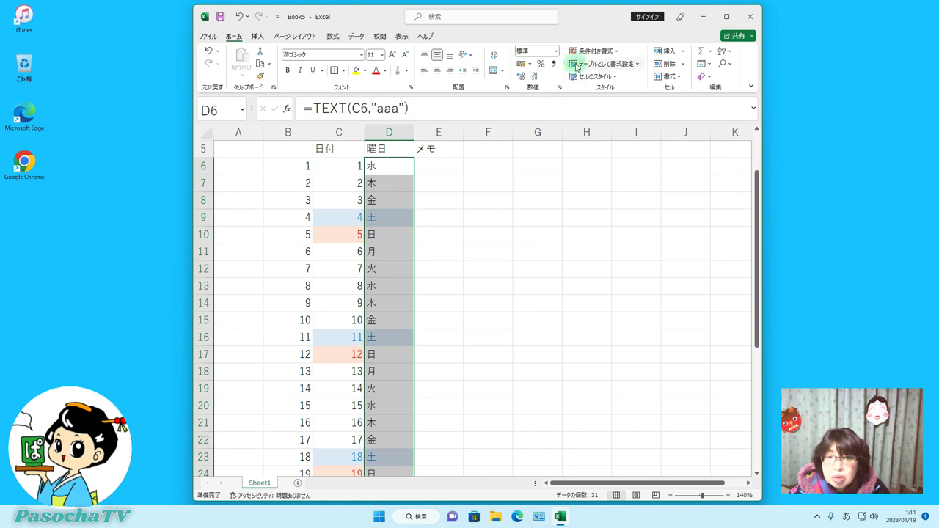
Create another text-contains highlight rule for the weekday cells D6:D36 with 日 as the text to match
{"action": "left_click", "coordinate": [616, 52]}
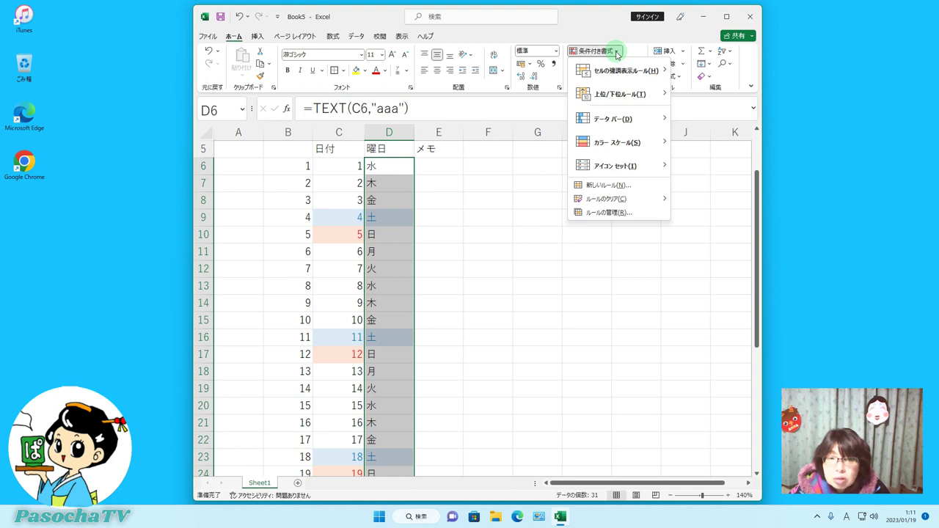
{"action": "mouse_move", "coordinate": [620, 72]}
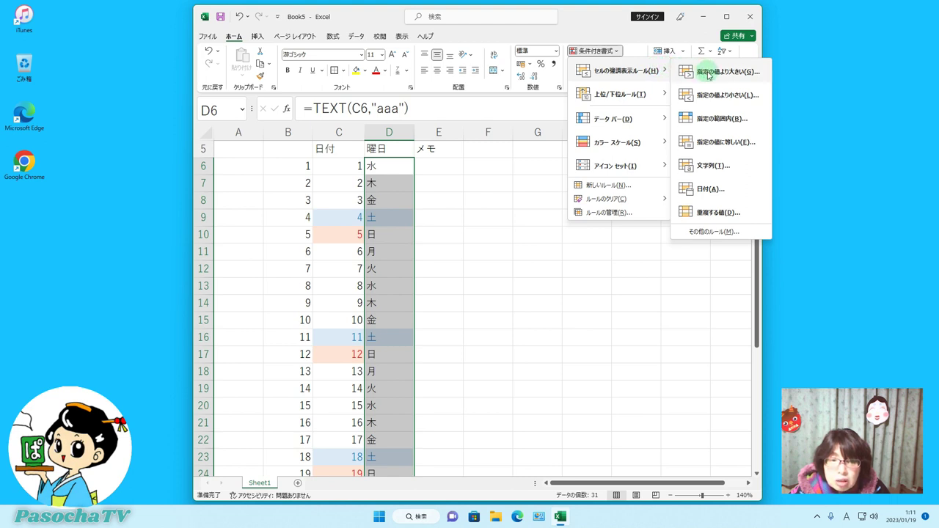
{"action": "left_click", "coordinate": [723, 166]}
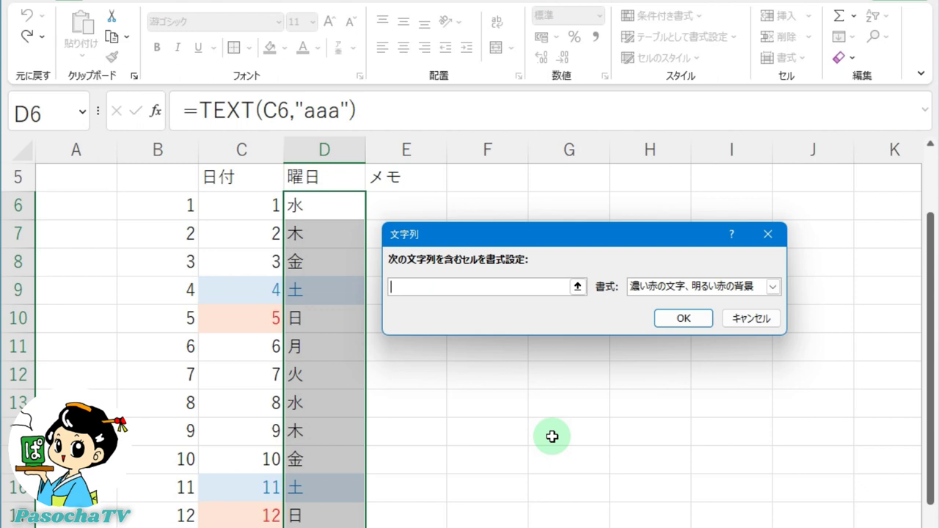
{"action": "type", "text": "にち"}
{"action": "key", "text": "space"}
{"action": "key", "text": "Return"}
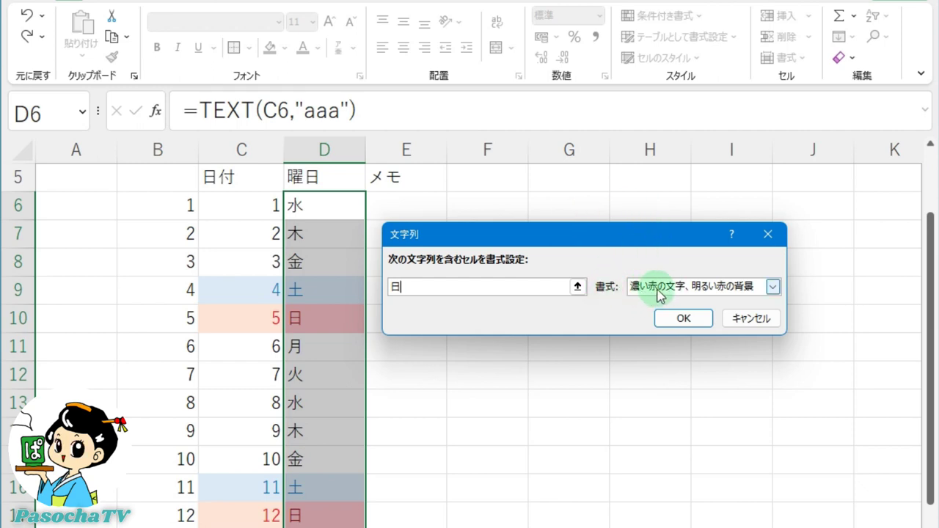
Choose a custom format for the 日 rule and set its font colour to the standard red
{"action": "left_click", "coordinate": [772, 287]}
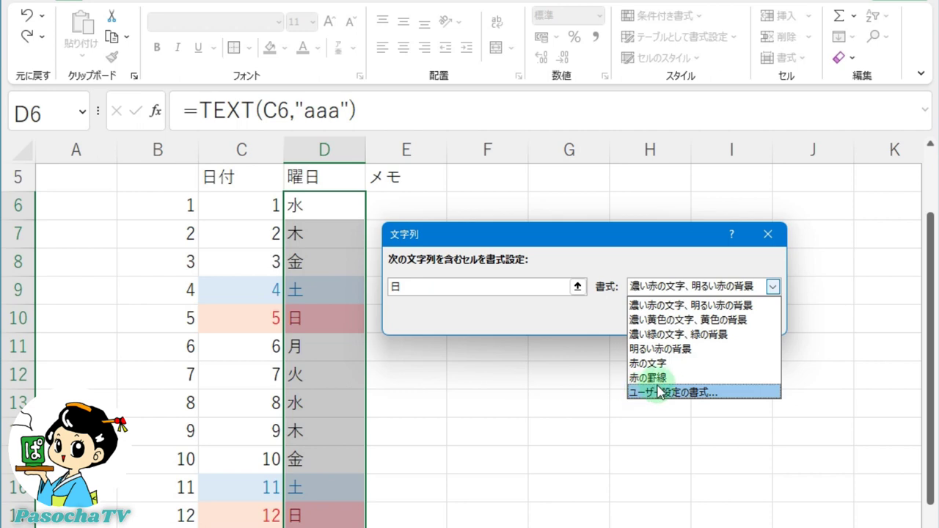
{"action": "left_click", "coordinate": [735, 394]}
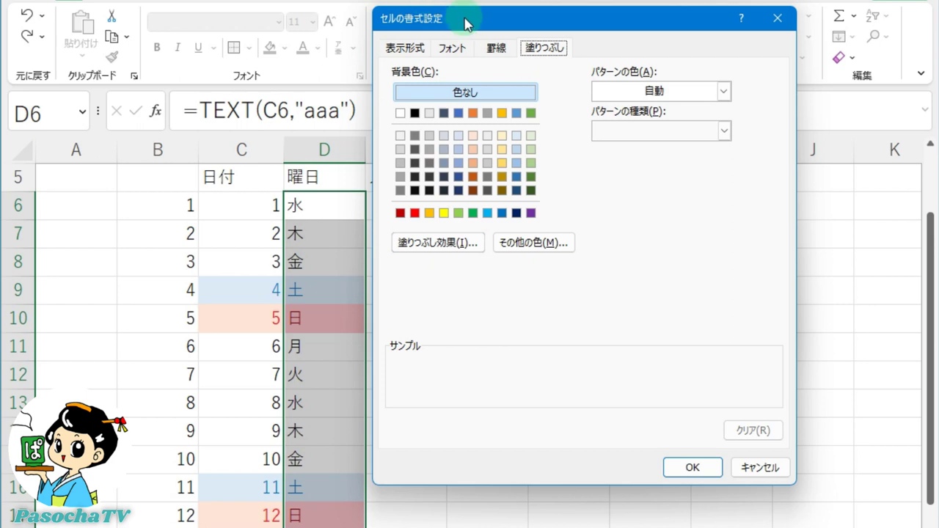
{"action": "left_click", "coordinate": [452, 49]}
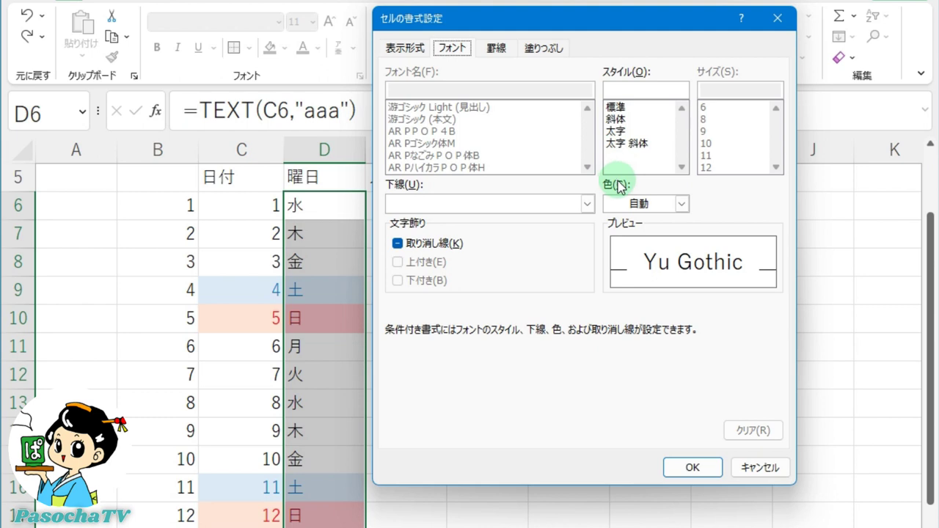
{"action": "left_click", "coordinate": [682, 204]}
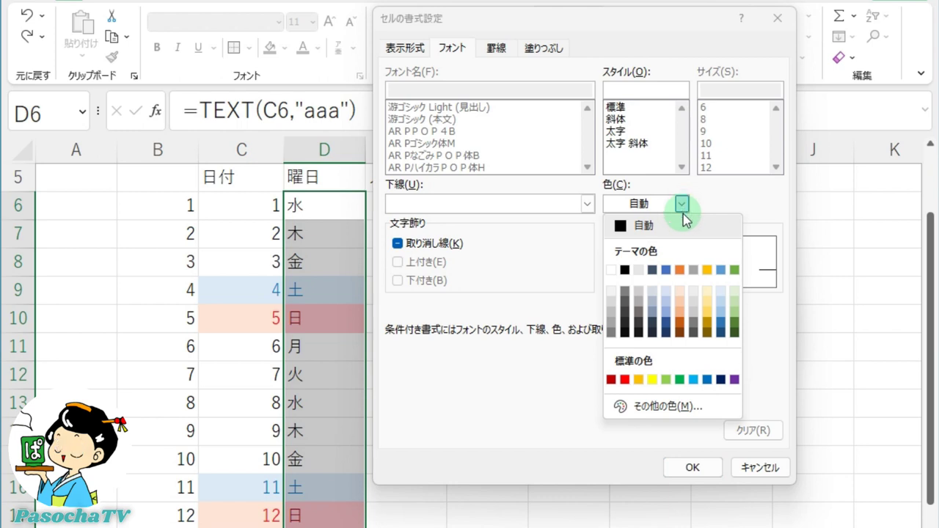
{"action": "left_click", "coordinate": [625, 379]}
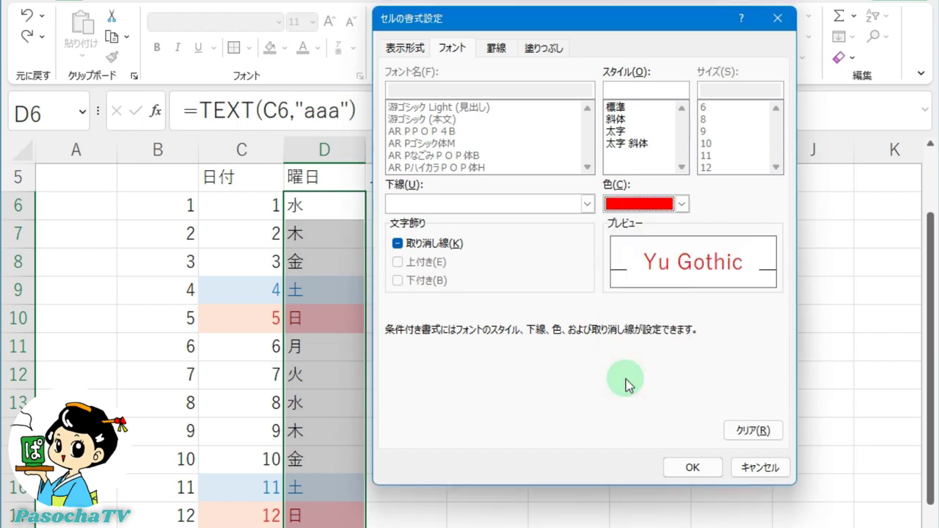
Give the 日 rule the lightest orange theme colour as background fill, apply it and deselect the weekday cells
{"action": "left_click", "coordinate": [560, 49]}
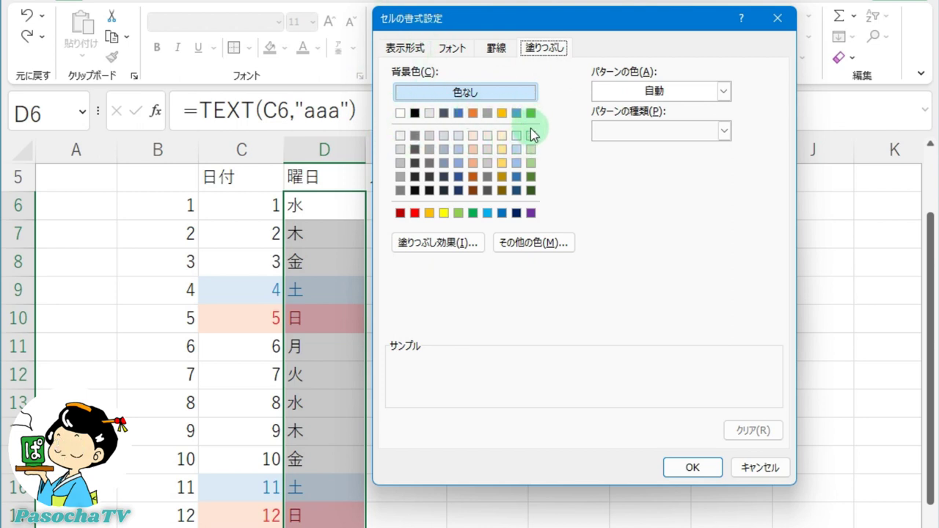
{"action": "left_click", "coordinate": [472, 135]}
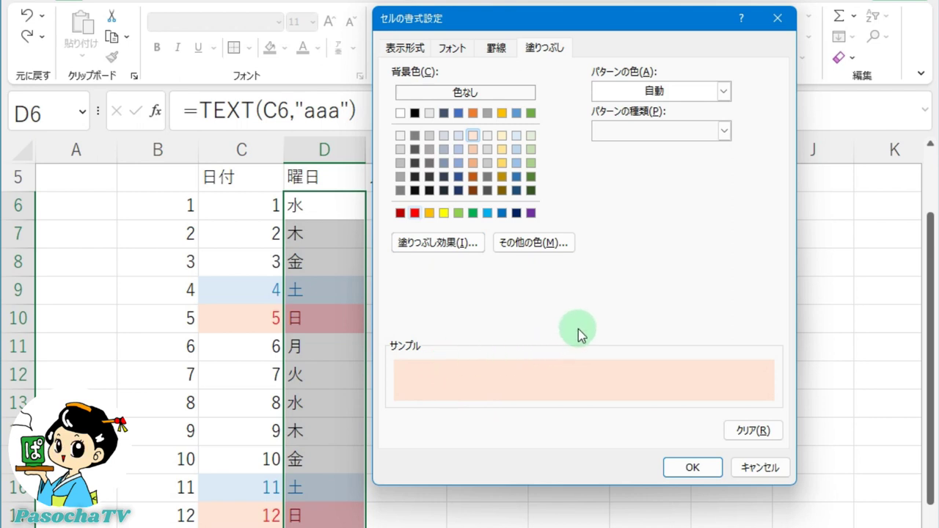
{"action": "left_click", "coordinate": [707, 468]}
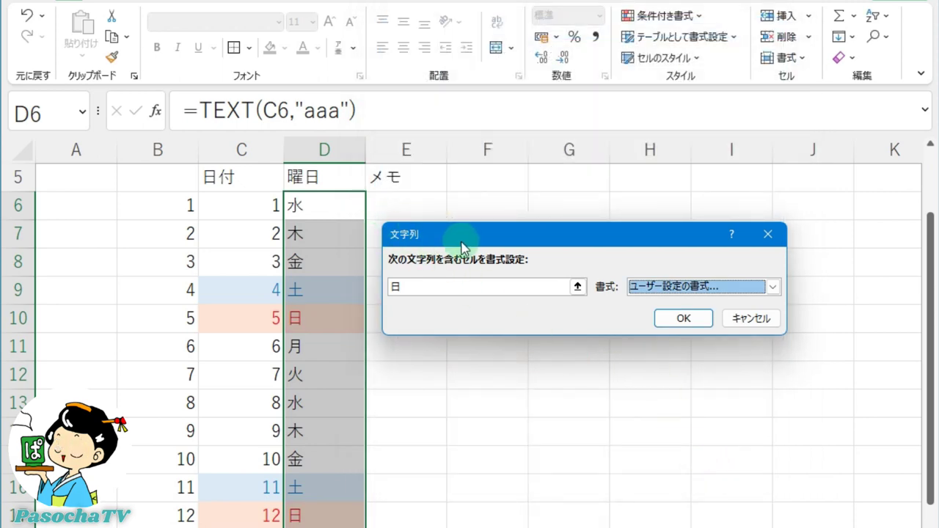
{"action": "left_click", "coordinate": [683, 318]}
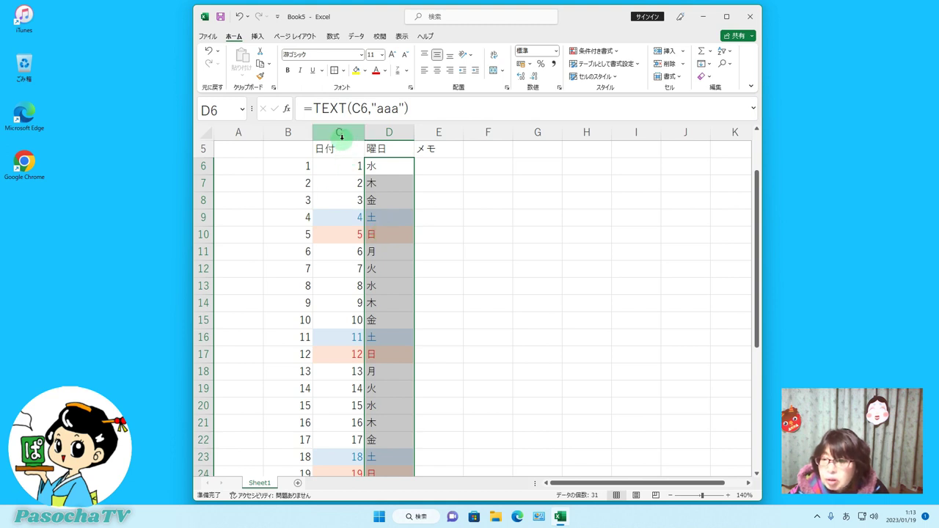
{"action": "mouse_move", "coordinate": [754, 289]}
{"action": "left_mouse_down"}
{"action": "mouse_move", "coordinate": [743, 419]}
{"action": "mouse_move", "coordinate": [756, 275]}
{"action": "left_mouse_up"}
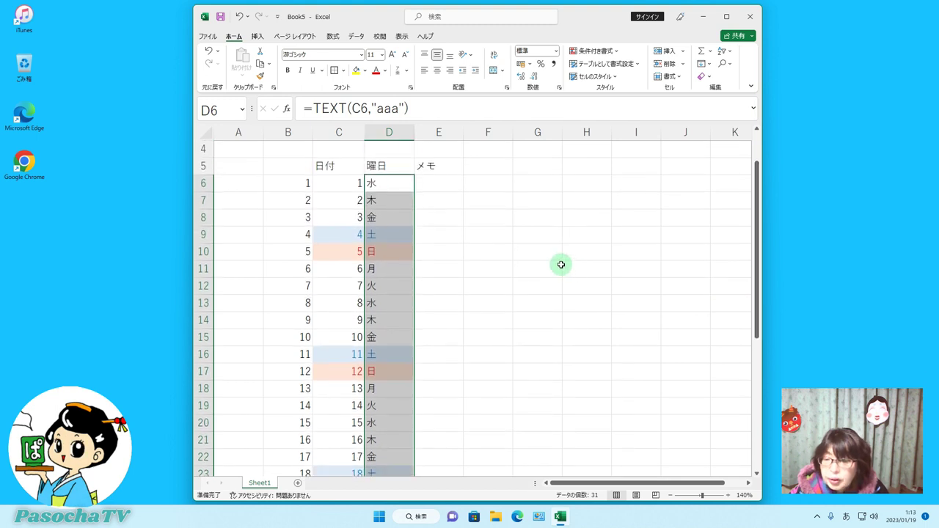
{"action": "left_click", "coordinate": [575, 224]}
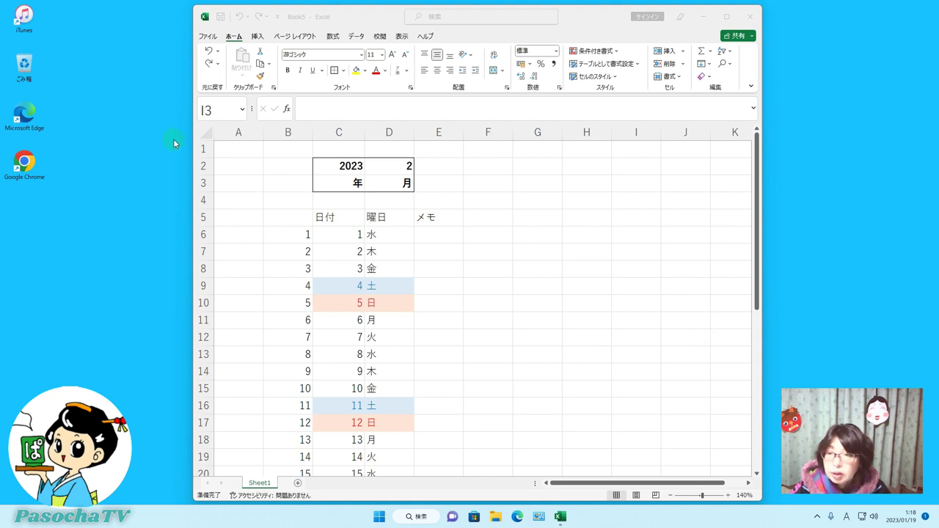
Set the width of the empty column A to 2
{"action": "left_click", "coordinate": [239, 134]}
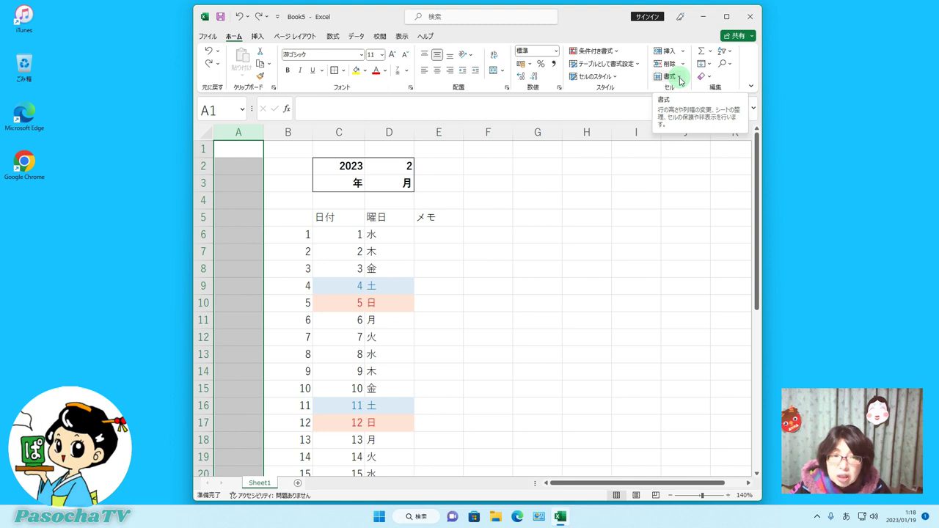
{"action": "left_click", "coordinate": [680, 81]}
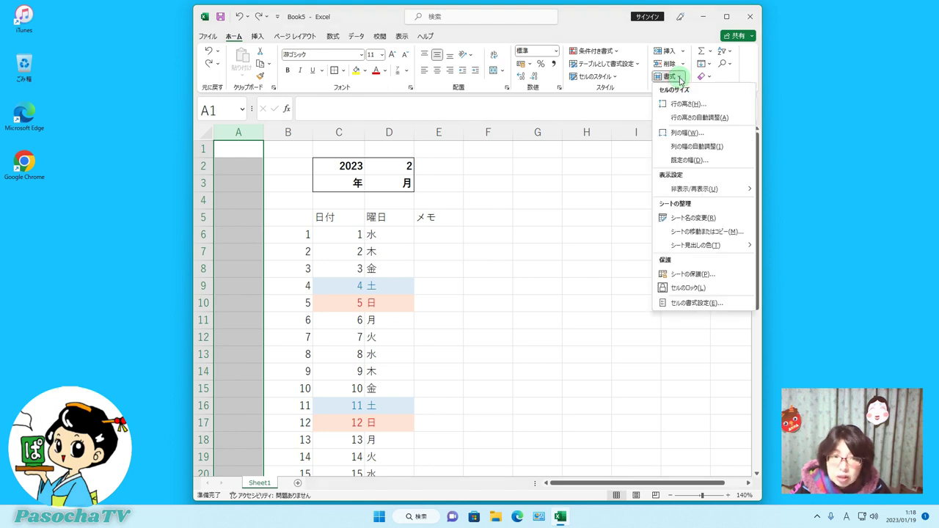
{"action": "left_click", "coordinate": [678, 136]}
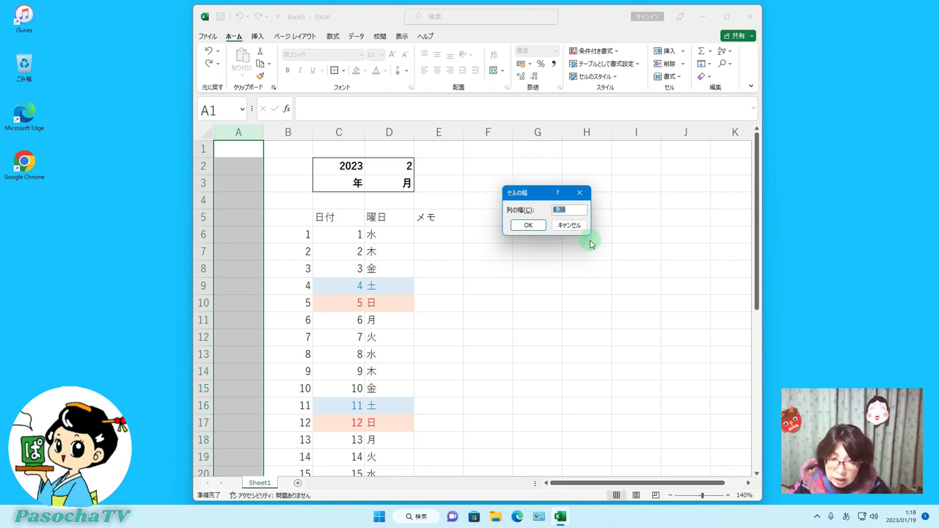
{"action": "key", "text": "BackSpace"}
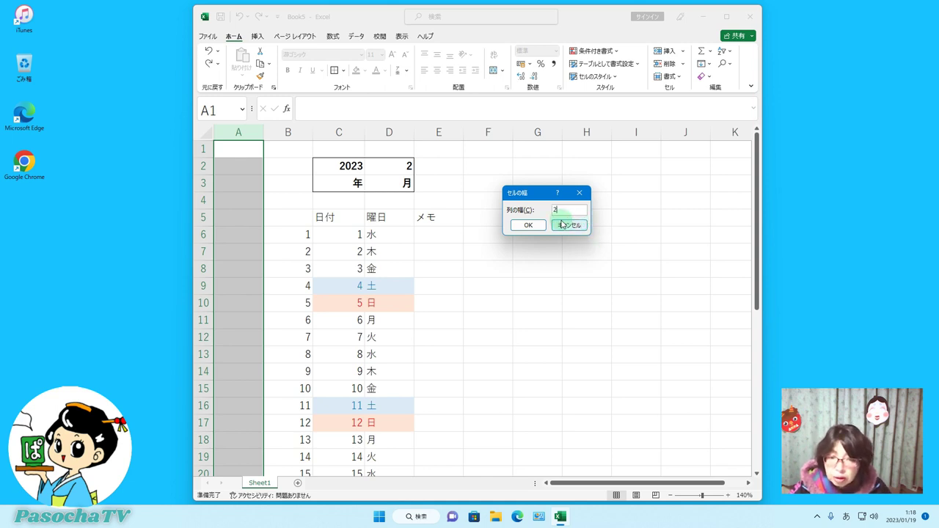
{"action": "left_click", "coordinate": [537, 225]}
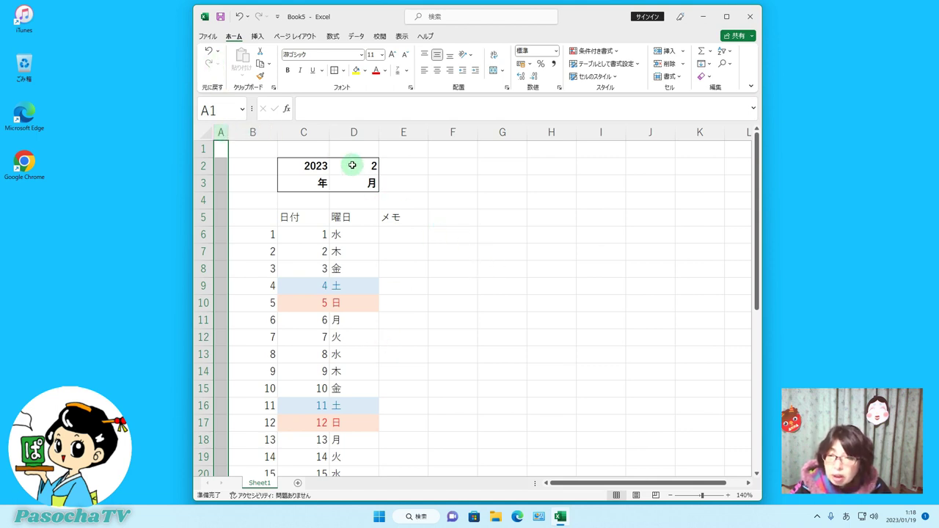
Autofit the widths of the 日付 column C and the 曜日 column D to their contents
{"action": "left_click", "coordinate": [303, 132]}
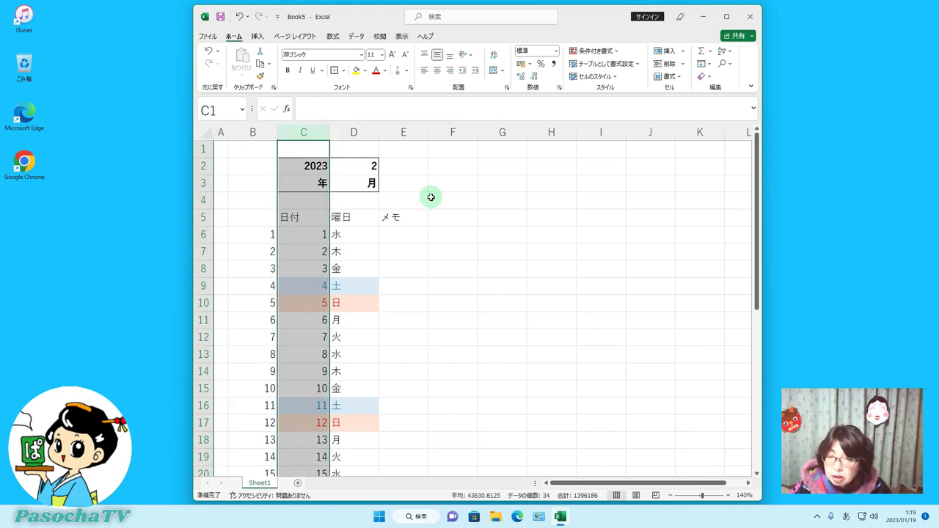
{"action": "double_click", "coordinate": [329, 131]}
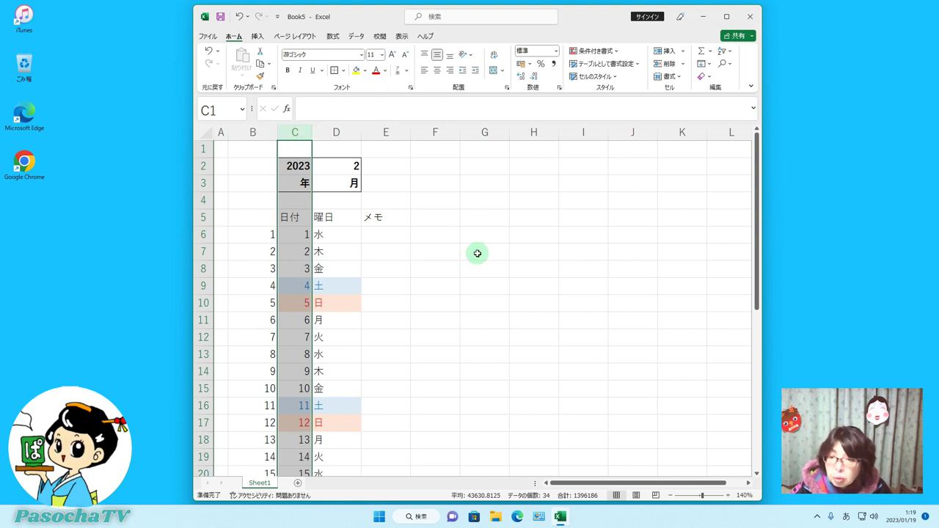
{"action": "left_click", "coordinate": [344, 132]}
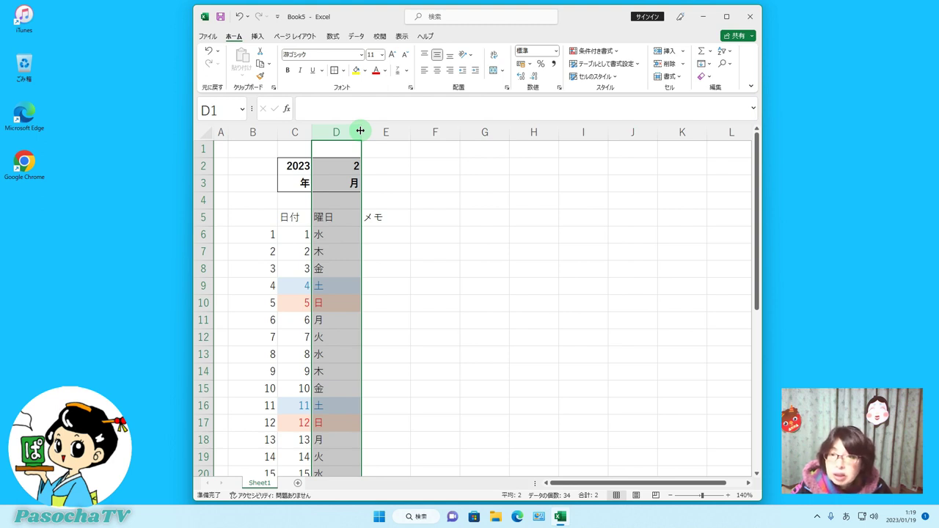
{"action": "double_click", "coordinate": [360, 130]}
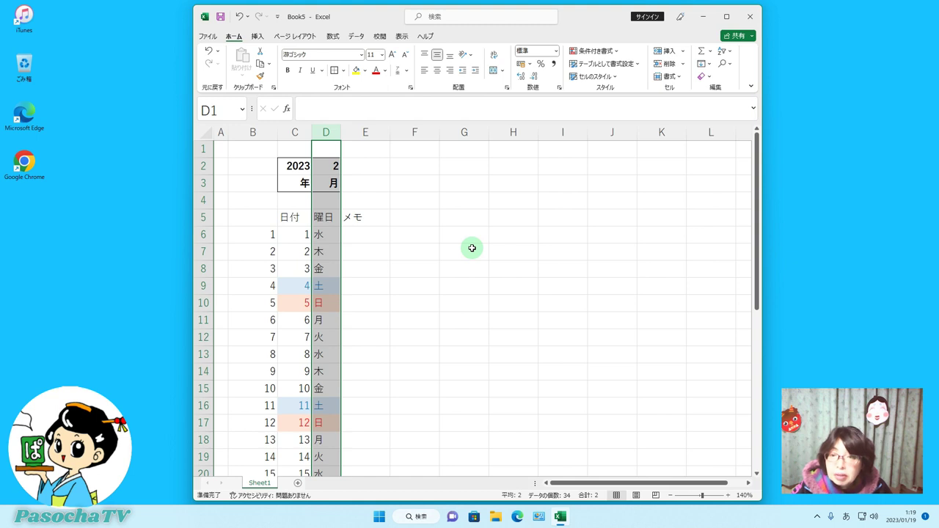
Set the width of the メモ column E to 26 and deselect the column
{"action": "left_click", "coordinate": [378, 130]}
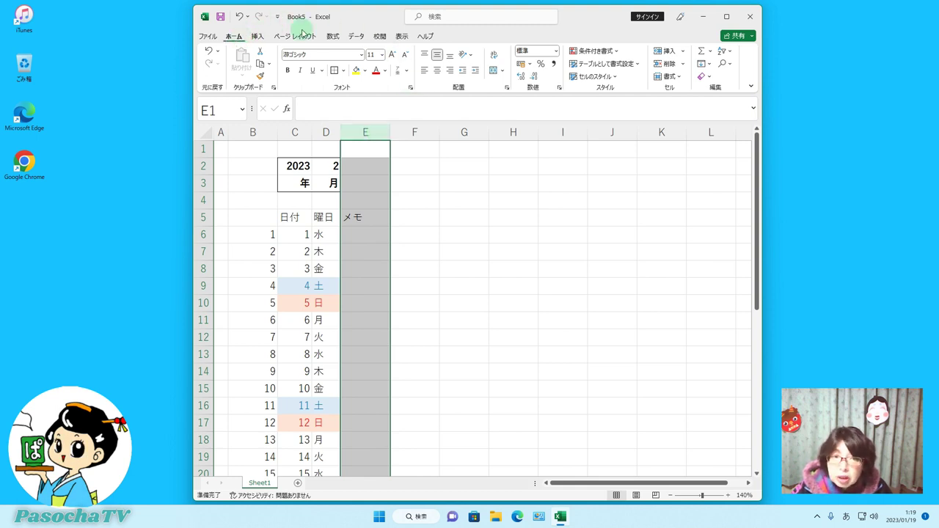
{"action": "left_click", "coordinate": [679, 77]}
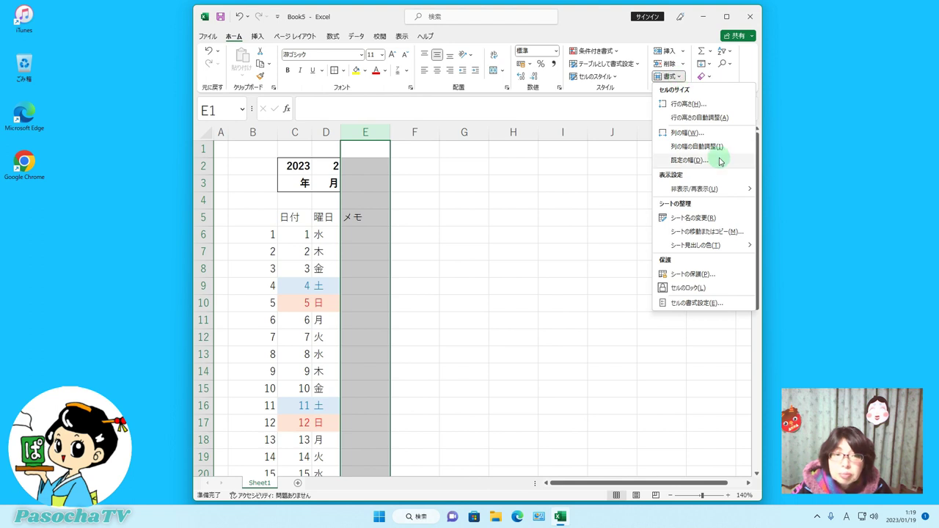
{"action": "left_click", "coordinate": [703, 132]}
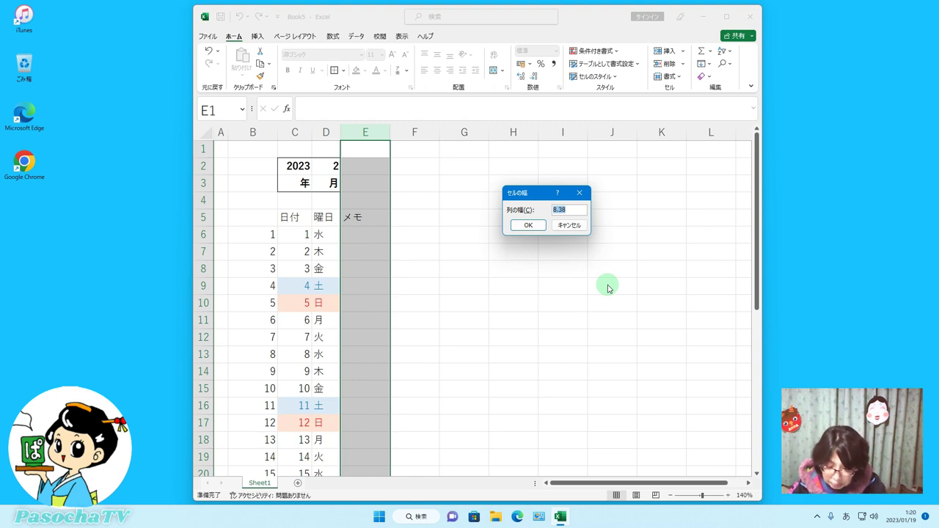
{"action": "key", "text": "BackSpace"}
{"action": "type", "text": "26"}
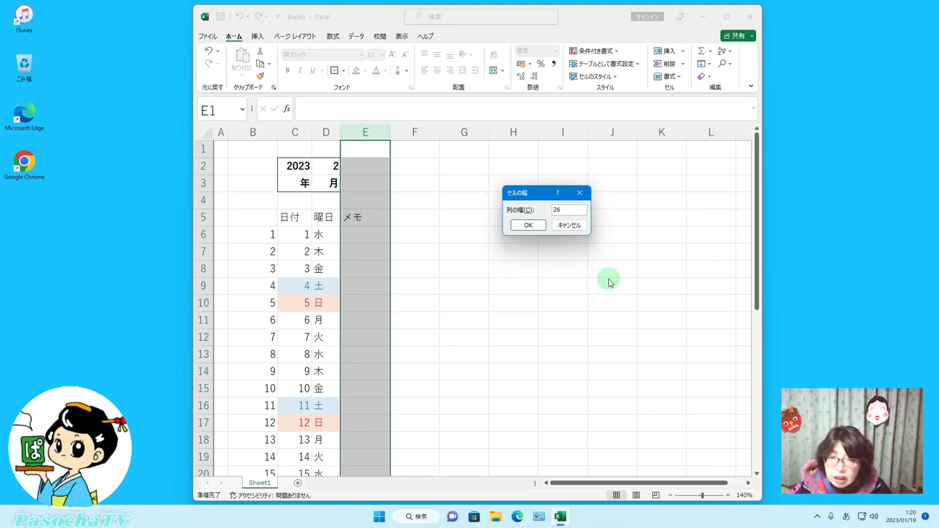
{"action": "left_click", "coordinate": [529, 226]}
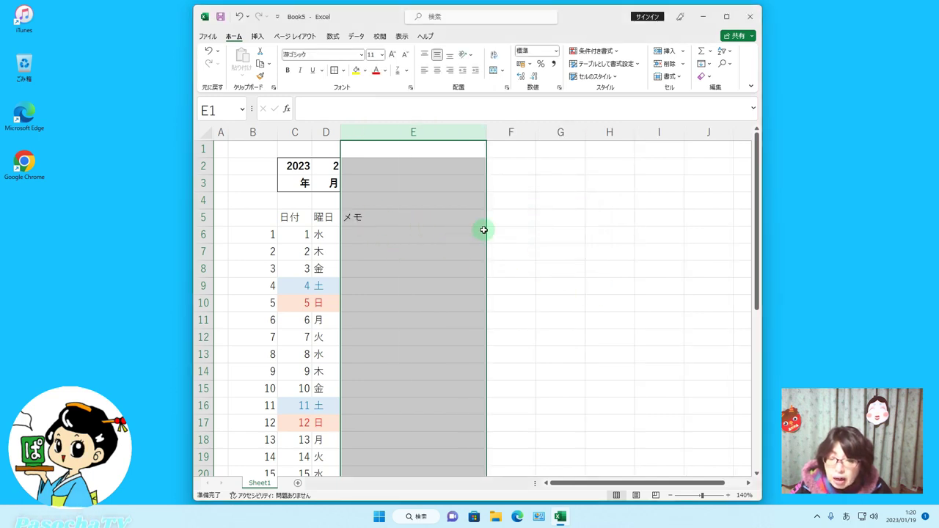
{"action": "left_click", "coordinate": [565, 222]}
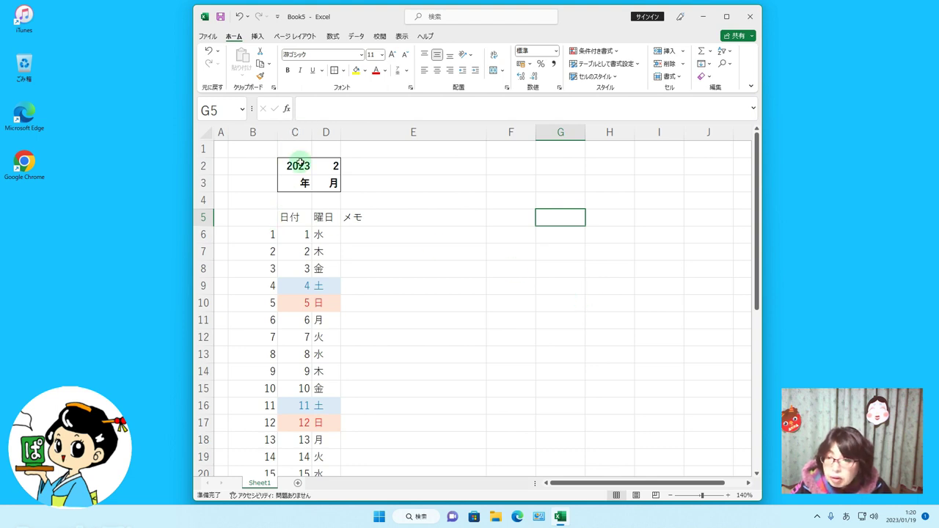
Apply grid borders (格子) to the calendar table C5:E36 and deselect it
{"action": "left_click_drag", "start_coordinate": [294, 217], "coordinate": [405, 438]}
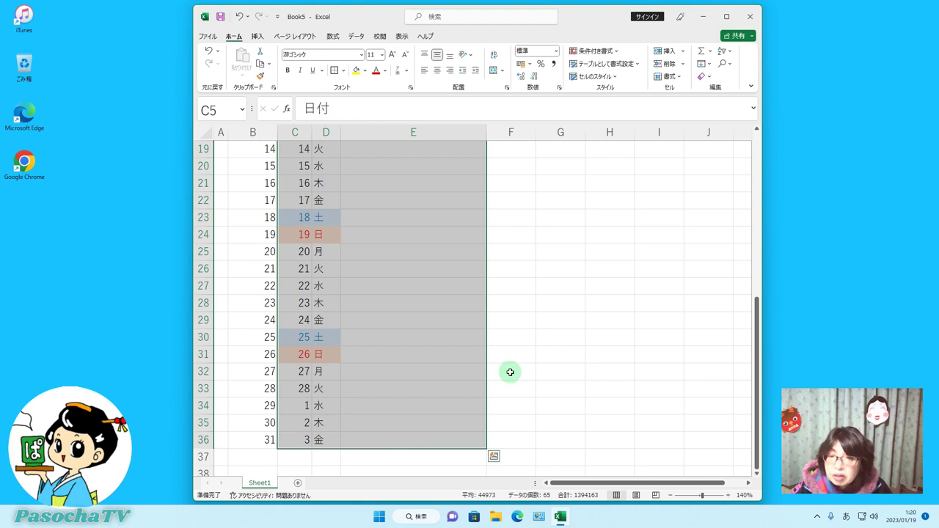
{"action": "scroll", "coordinate": [509, 372], "scroll_direction": "up", "scroll_amount": 5}
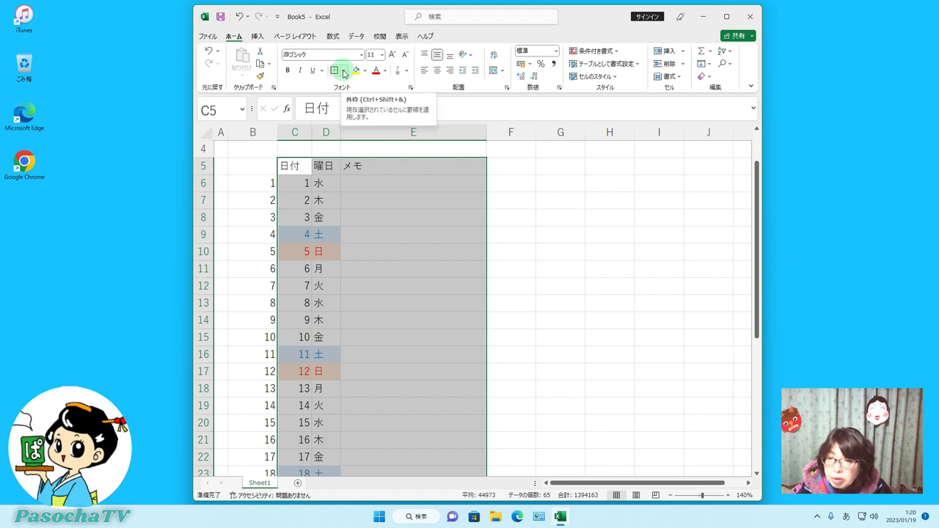
{"action": "left_click", "coordinate": [343, 70]}
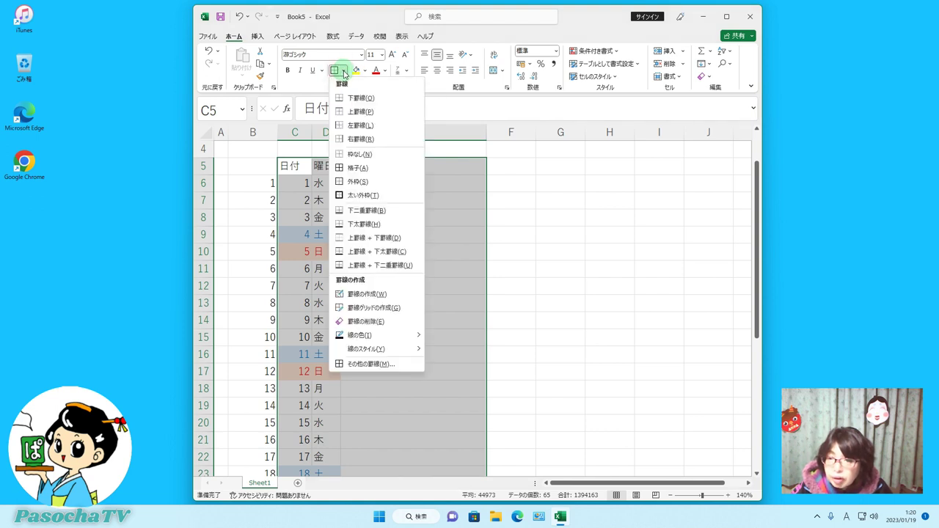
{"action": "left_click", "coordinate": [354, 168]}
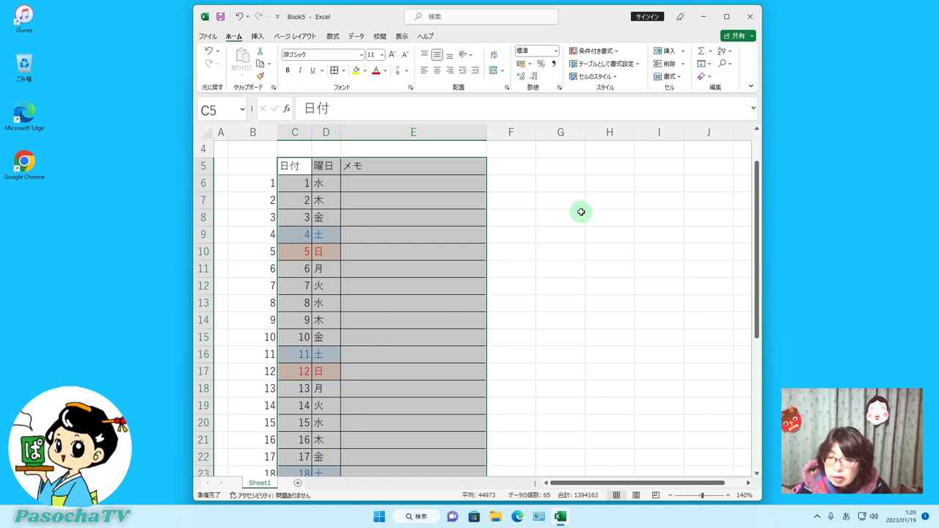
{"action": "left_click_drag", "start_coordinate": [550, 162], "coordinate": [522, 219]}
{"action": "left_click", "coordinate": [552, 164]}
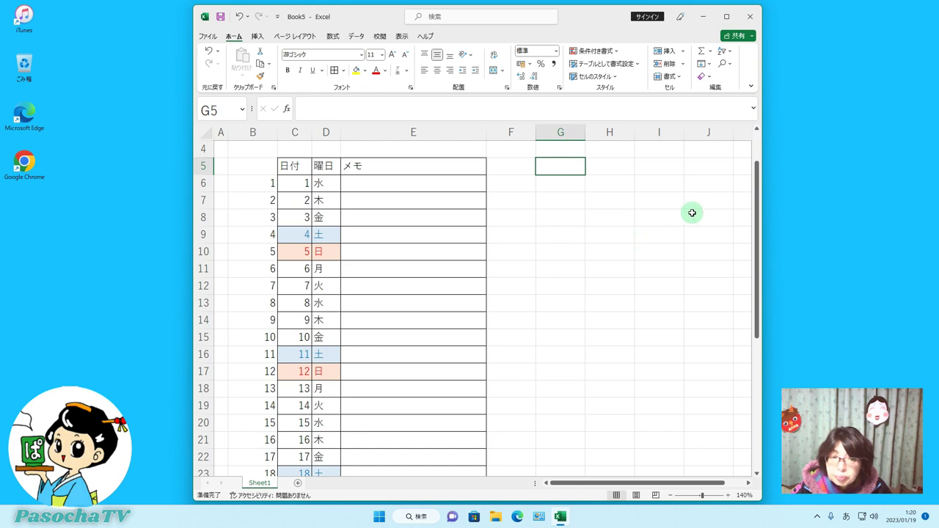
Make the header cells 日付, 曜日 and メモ in C5:E5 bold and centre them
{"action": "left_click_drag", "start_coordinate": [756, 193], "coordinate": [756, 183]}
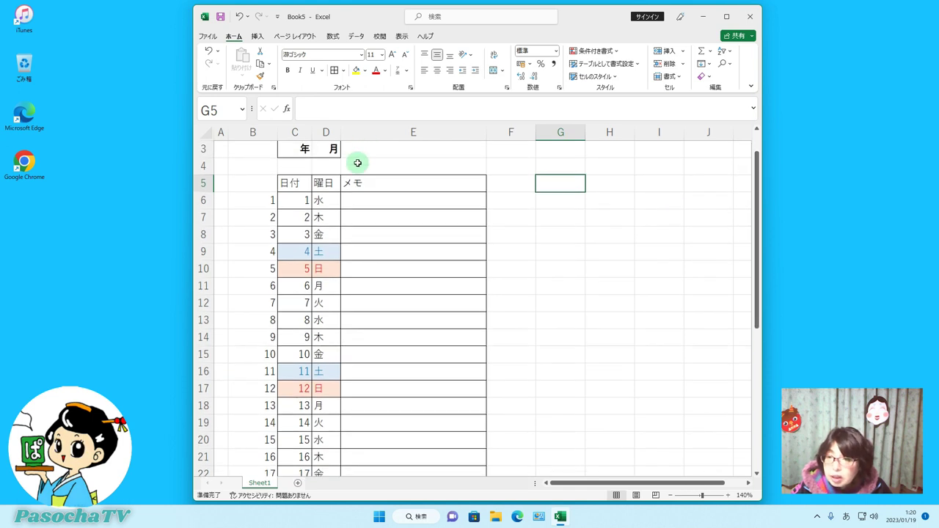
{"action": "left_click", "coordinate": [291, 184]}
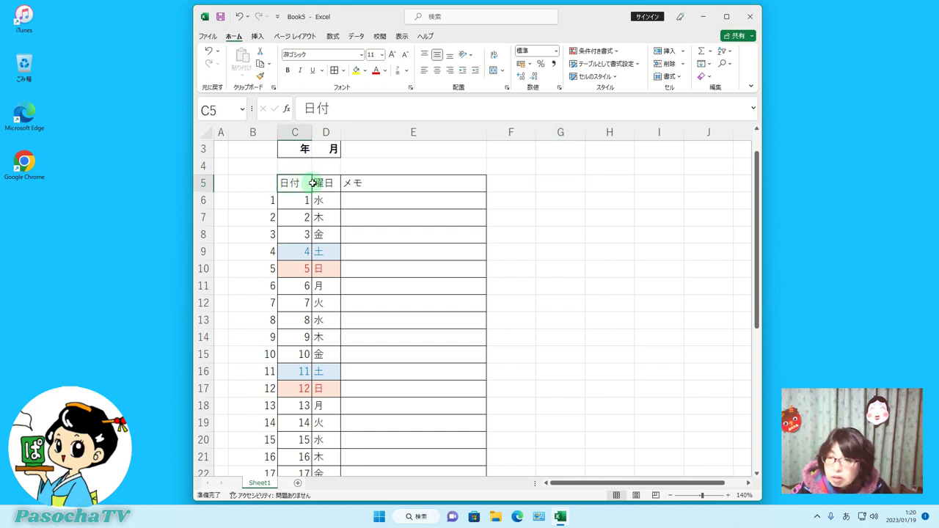
{"action": "left_click_drag", "start_coordinate": [312, 182], "coordinate": [354, 183]}
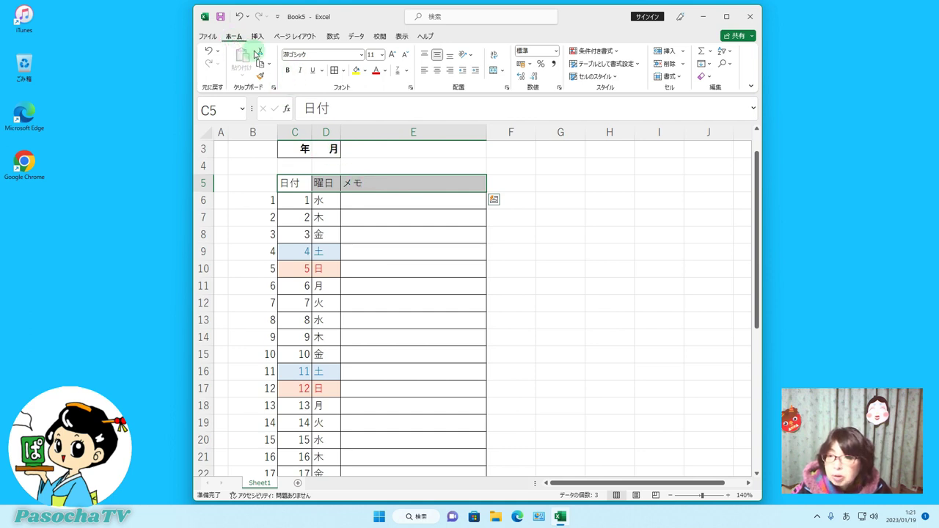
{"action": "left_click", "coordinate": [287, 71]}
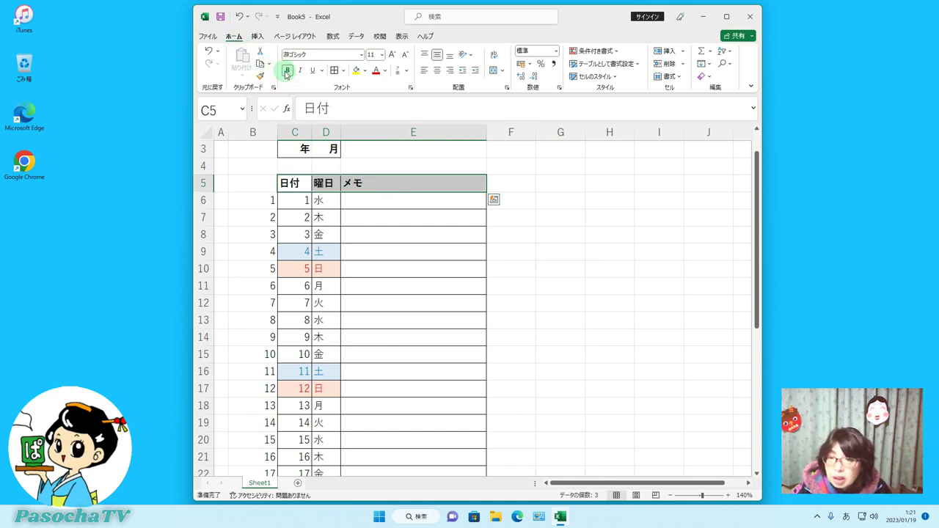
{"action": "left_click", "coordinate": [438, 72]}
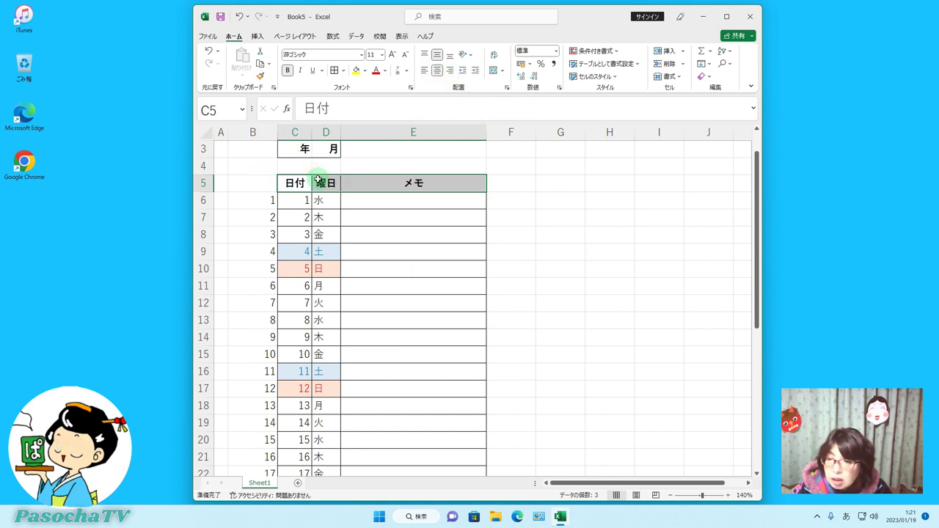
Make the dates and weekdays in C6:D36 bold, centre them horizontally and deselect the cells
{"action": "left_click_drag", "start_coordinate": [297, 199], "coordinate": [332, 457]}
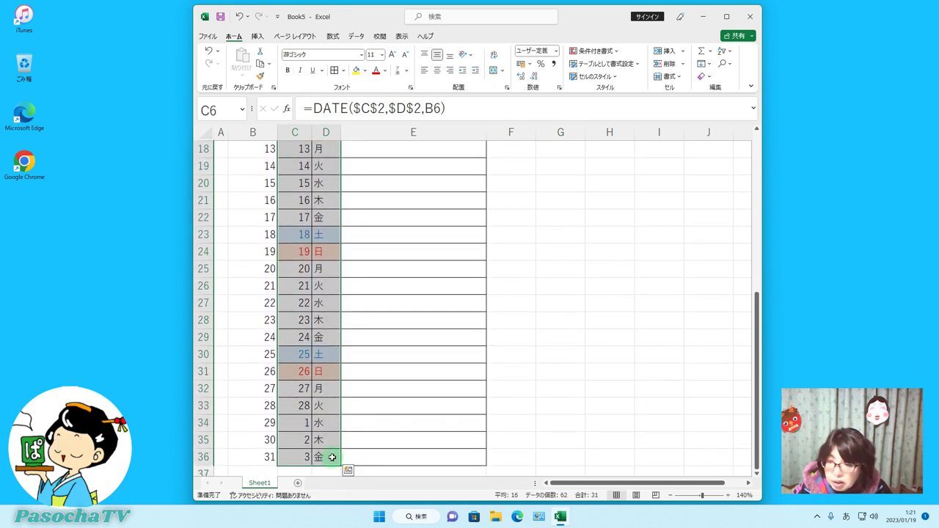
{"action": "left_click", "coordinate": [286, 71]}
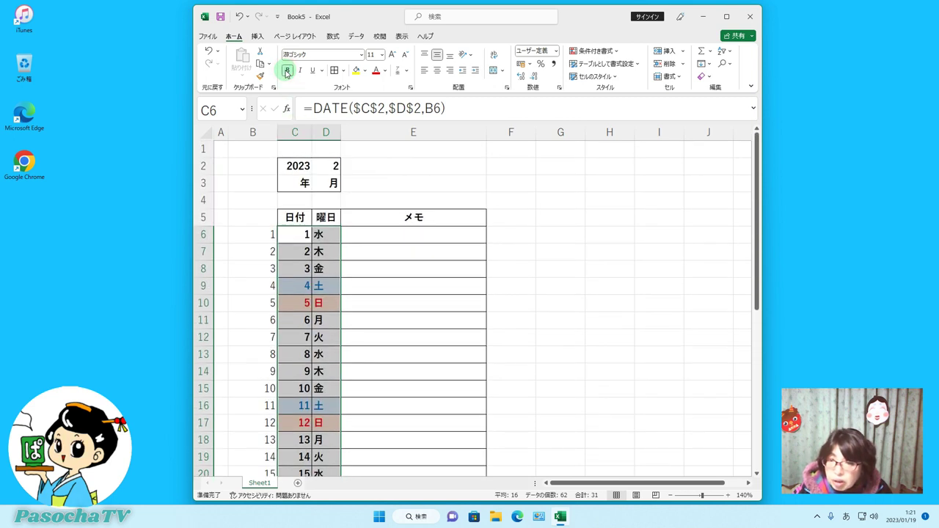
{"action": "left_click", "coordinate": [437, 71]}
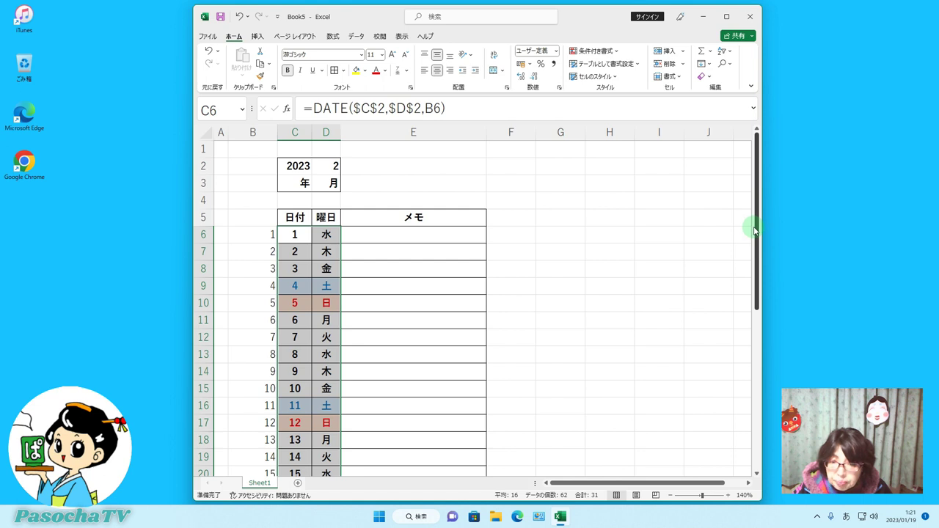
{"action": "left_click_drag", "start_coordinate": [755, 230], "coordinate": [733, 243]}
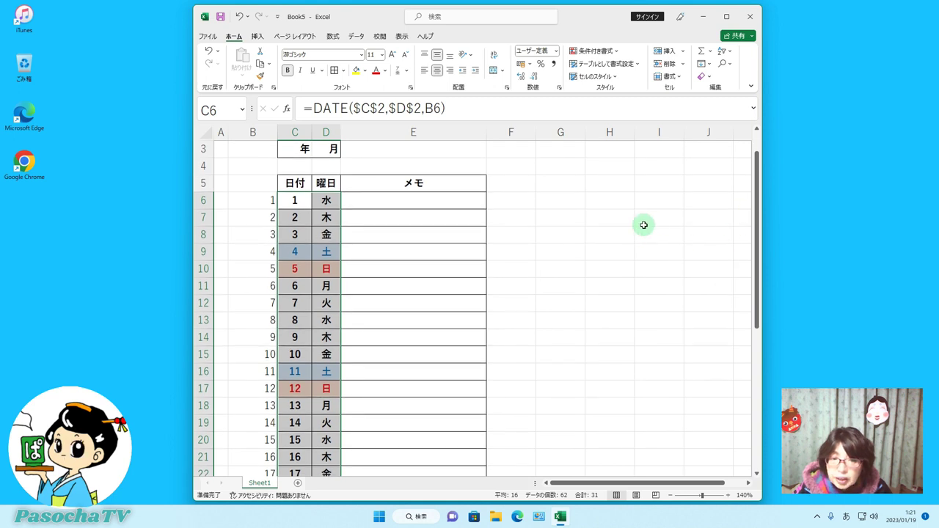
{"action": "left_click_drag", "start_coordinate": [756, 181], "coordinate": [756, 161]}
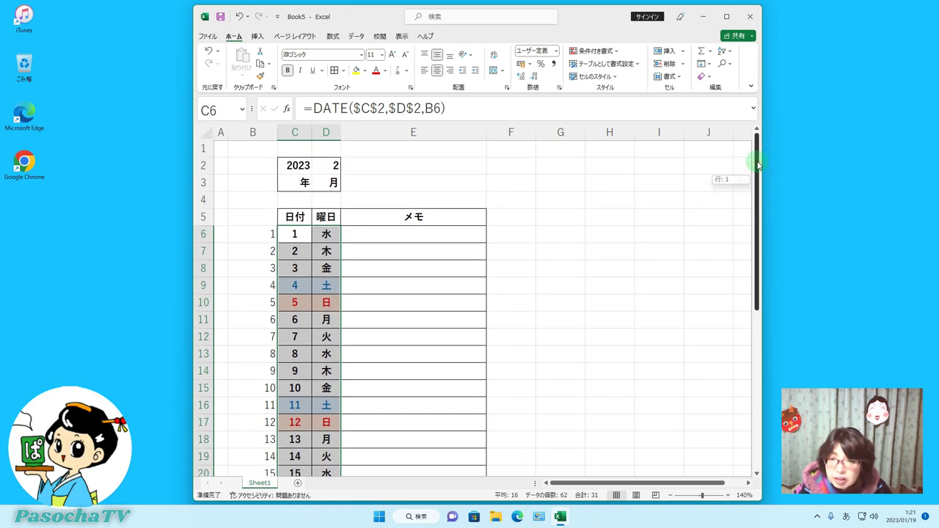
{"action": "left_click", "coordinate": [544, 166]}
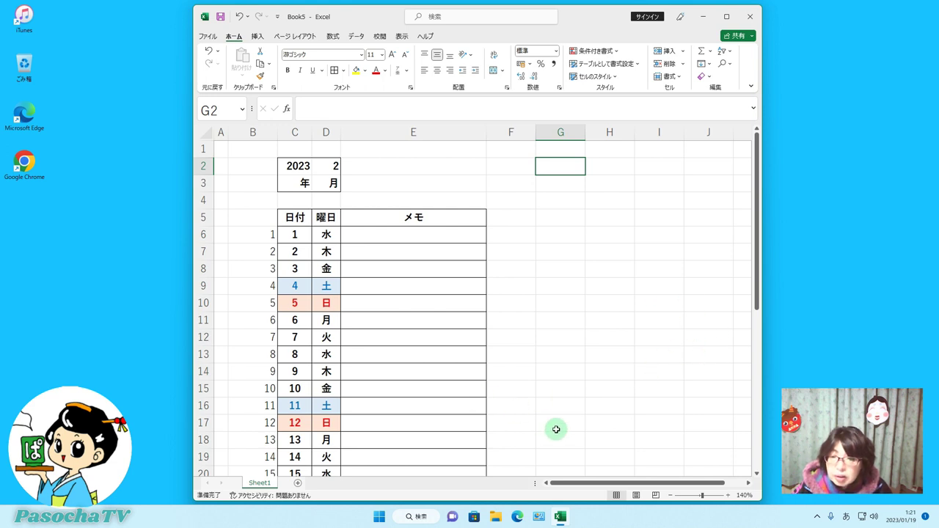
Set the width of the empty column F beside the calendar to 2 and deselect it
{"action": "left_click", "coordinate": [669, 496]}
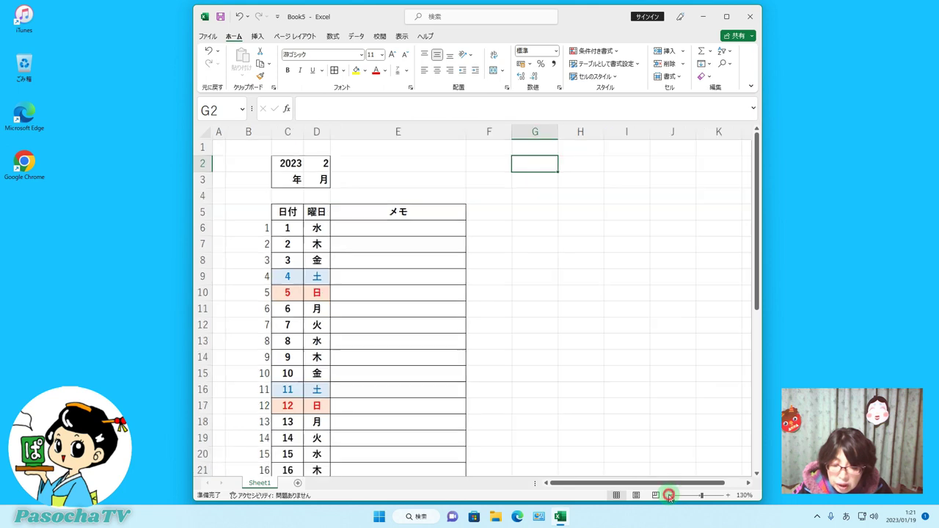
{"action": "left_click", "coordinate": [669, 497]}
{"action": "left_click", "coordinate": [670, 496]}
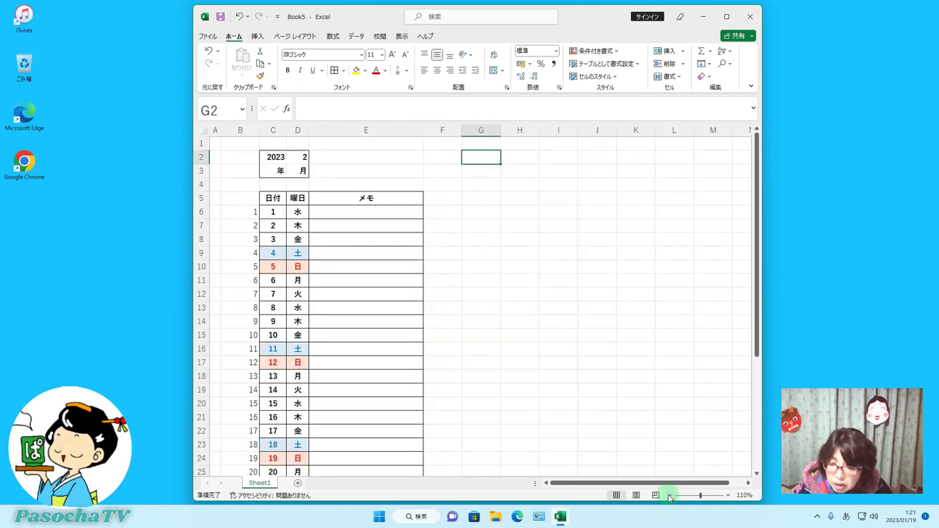
{"action": "left_click", "coordinate": [670, 497]}
{"action": "left_click", "coordinate": [670, 497]}
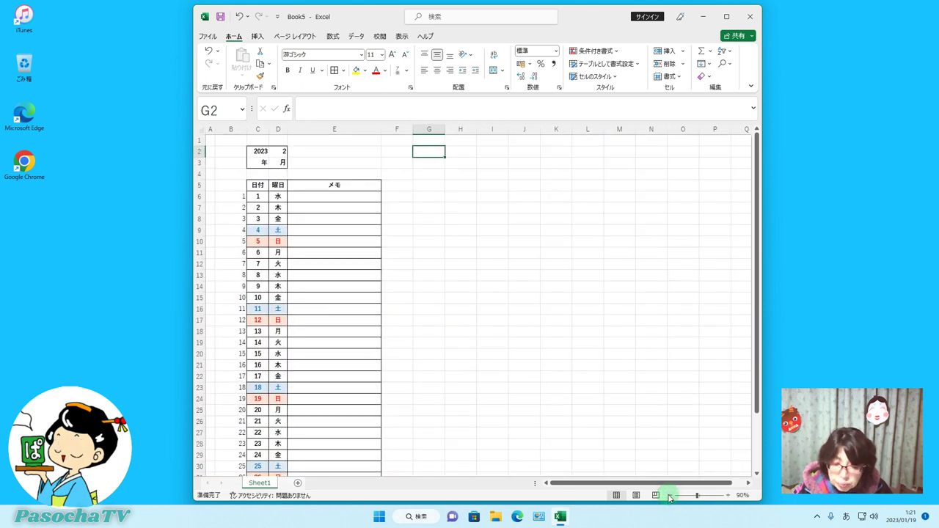
{"action": "left_click", "coordinate": [669, 497]}
{"action": "left_click", "coordinate": [669, 497]}
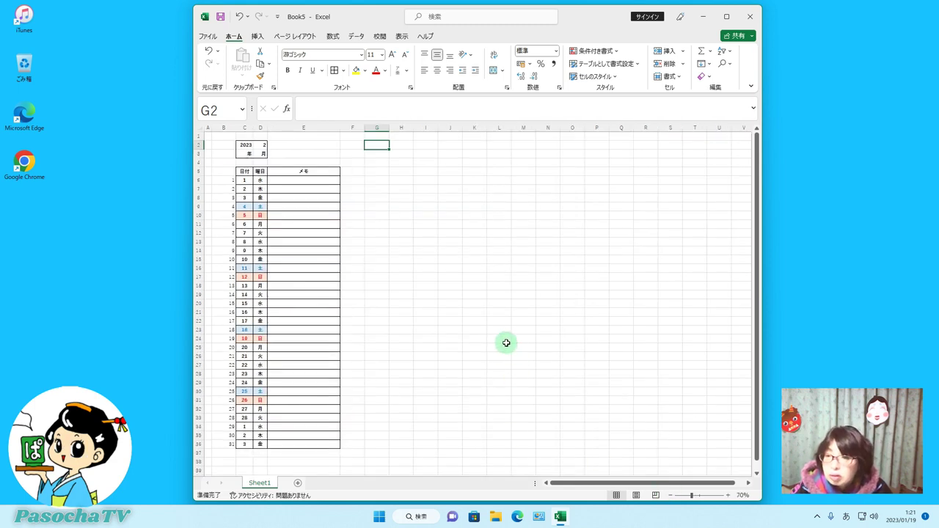
{"action": "left_click", "coordinate": [355, 126]}
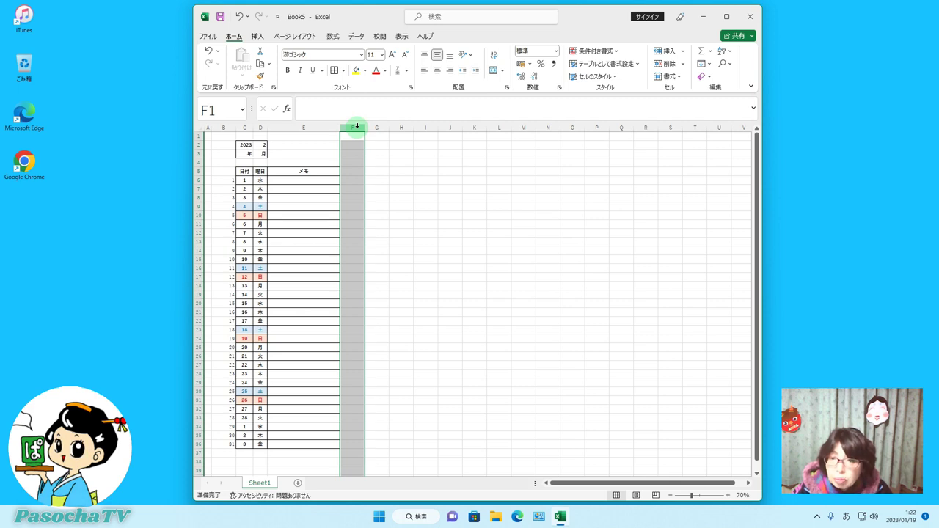
{"action": "left_click", "coordinate": [678, 77]}
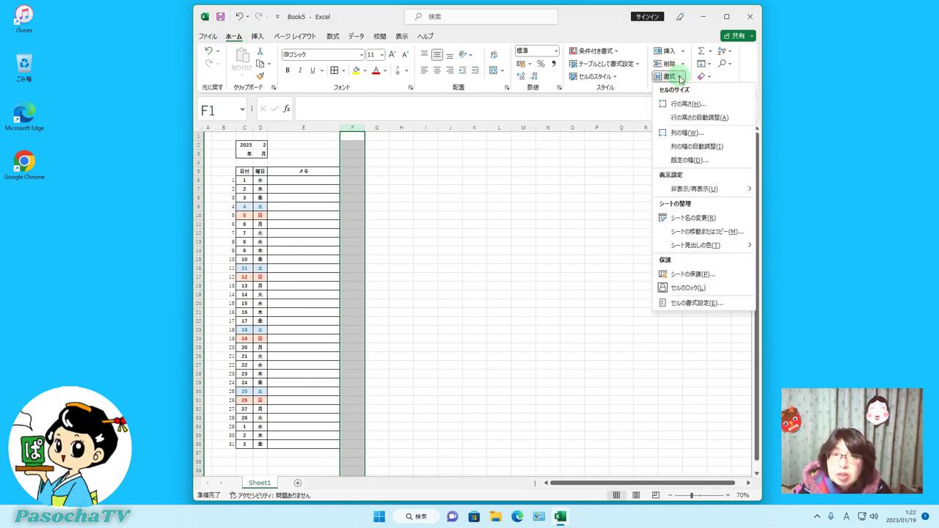
{"action": "left_click", "coordinate": [679, 132]}
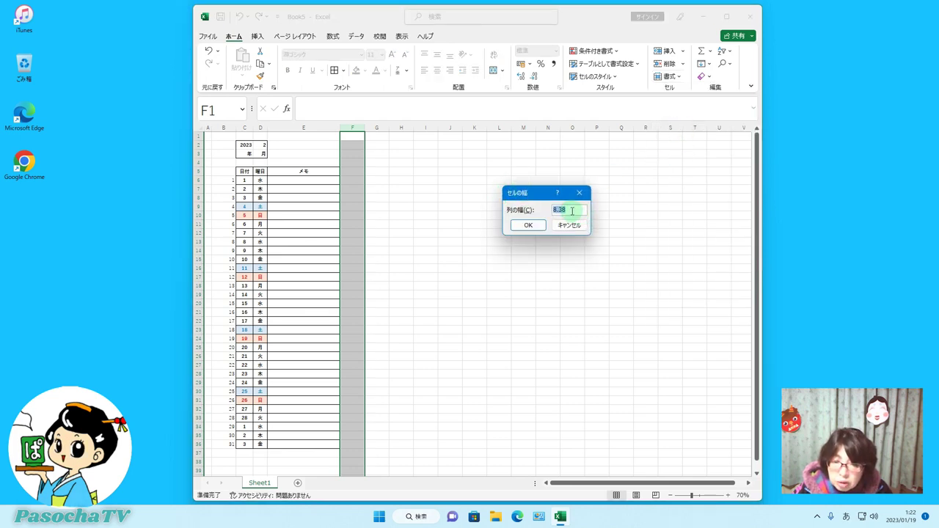
{"action": "key", "text": "BackSpace"}
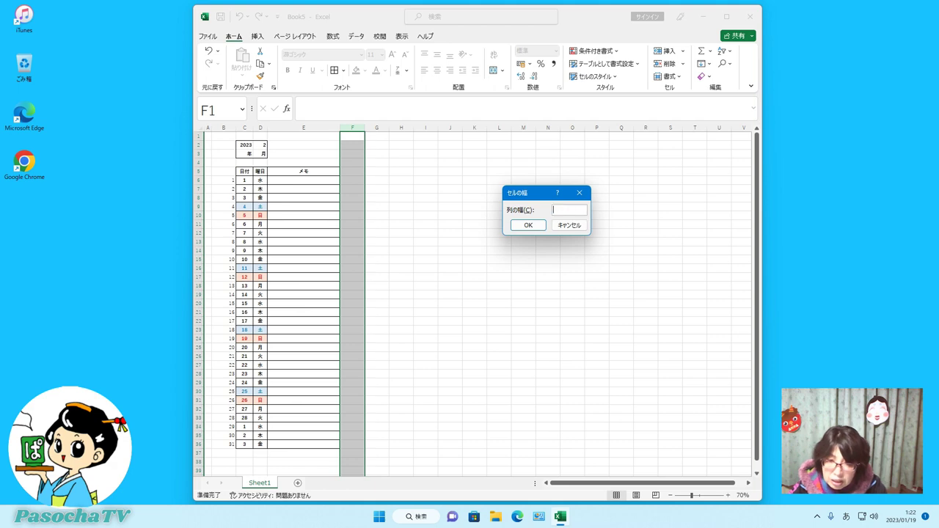
{"action": "type", "text": "2"}
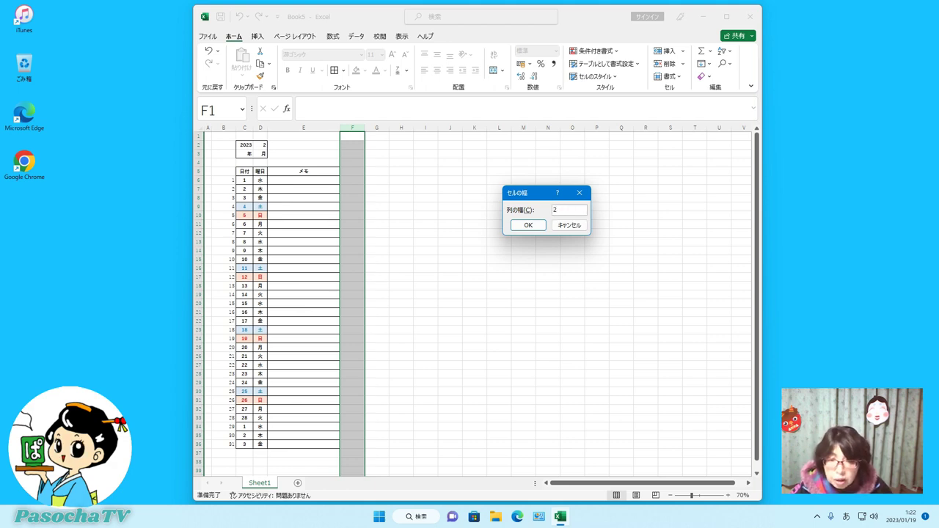
{"action": "left_click", "coordinate": [519, 224]}
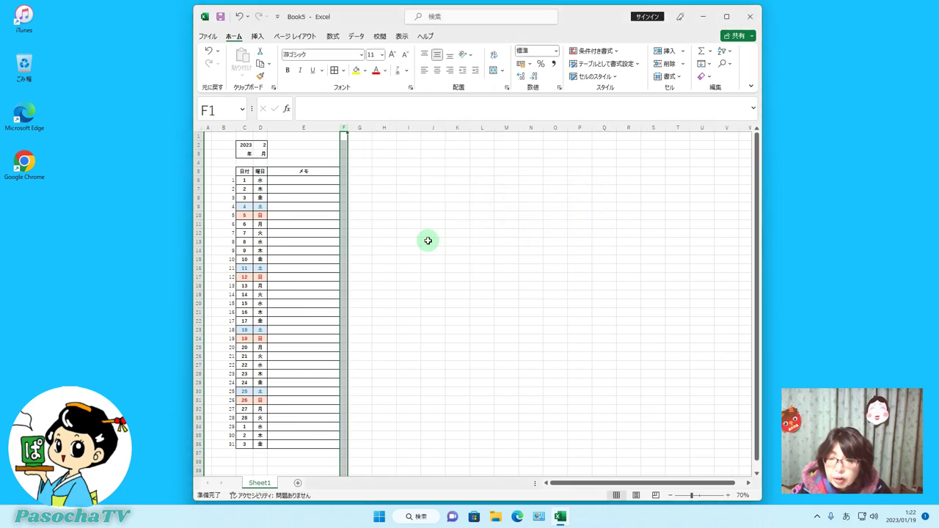
{"action": "left_click", "coordinate": [484, 154]}
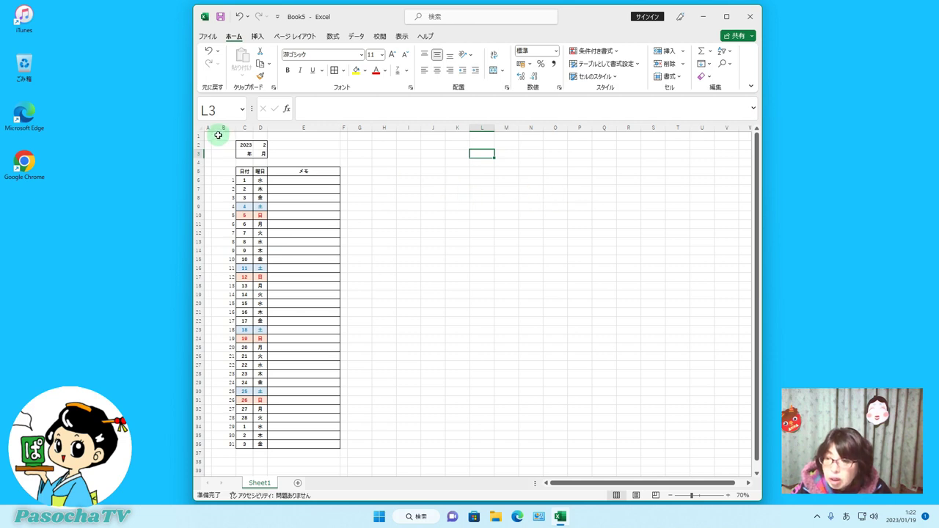
Copy the calendar columns B:E, insert the copied cells at column G, deselect them and clear the copy marquee
{"action": "left_click_drag", "start_coordinate": [226, 126], "coordinate": [325, 142]}
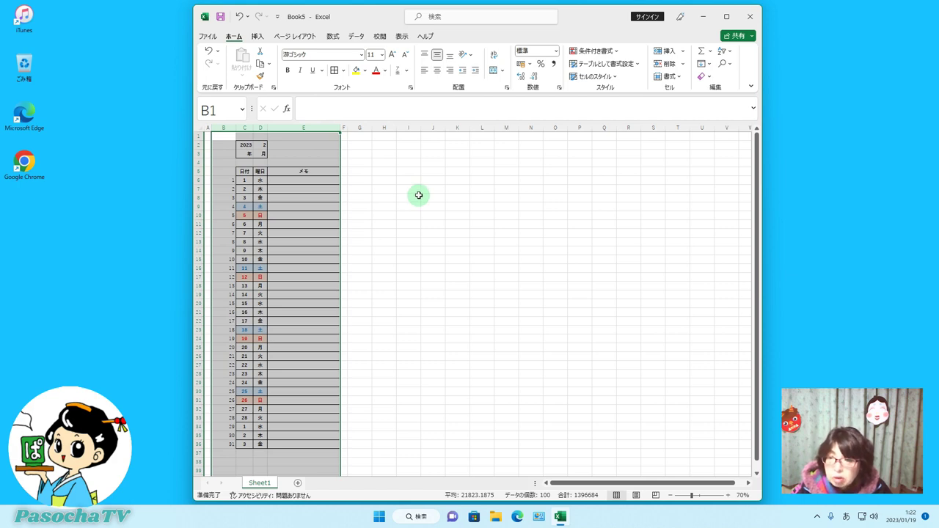
{"action": "left_click", "coordinate": [260, 63]}
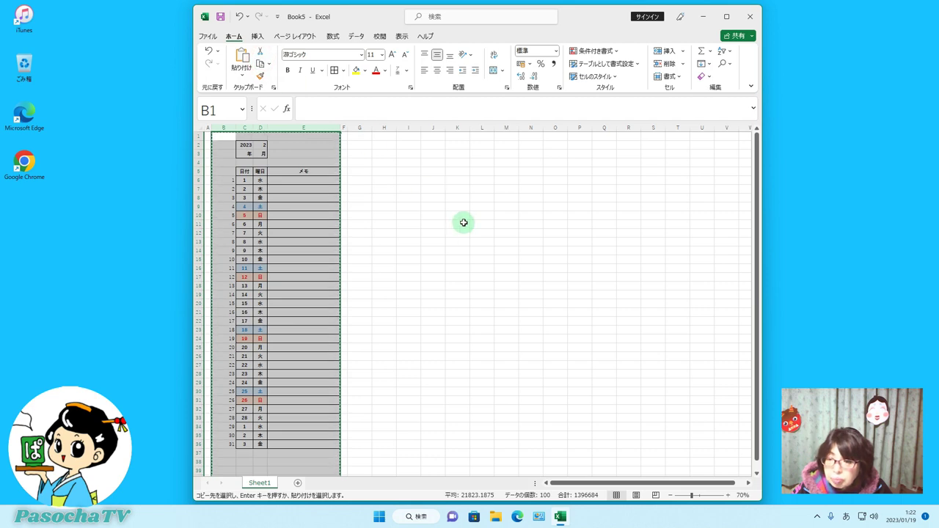
{"action": "left_click", "coordinate": [361, 128]}
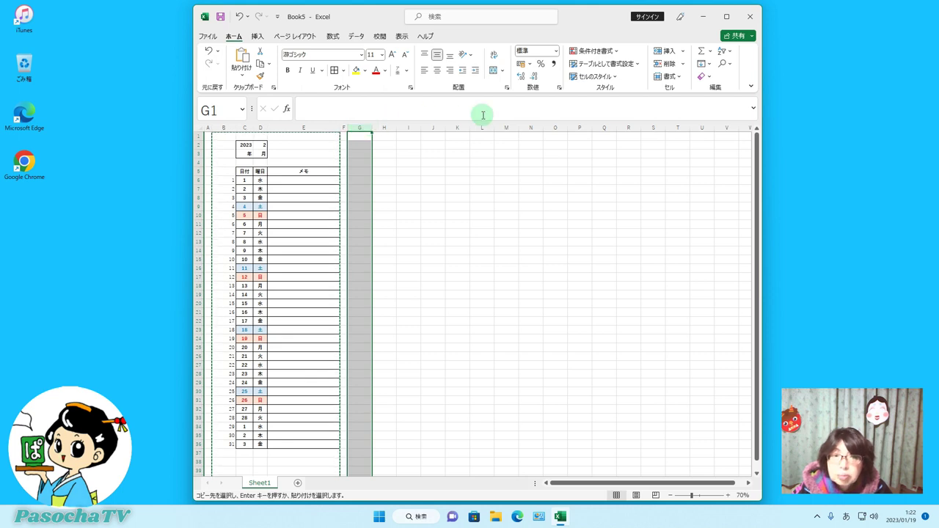
{"action": "left_click", "coordinate": [682, 52]}
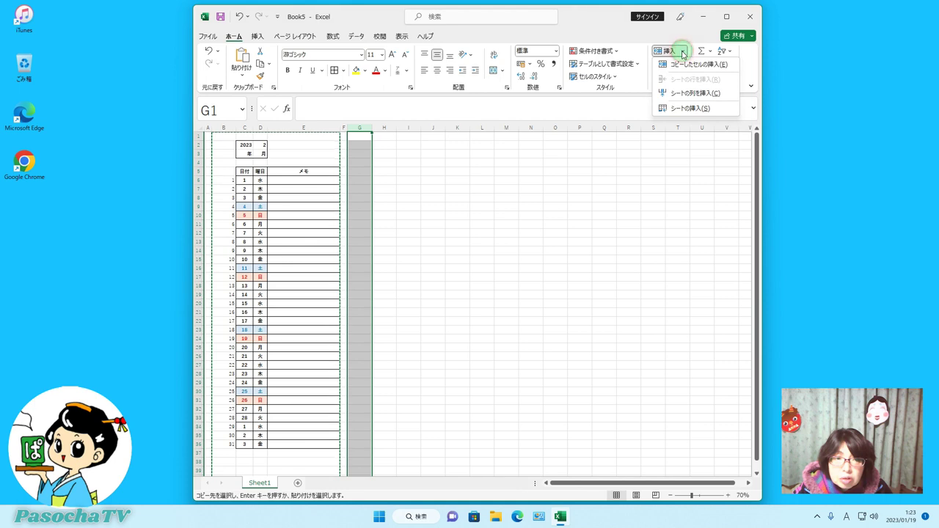
{"action": "left_click", "coordinate": [719, 66]}
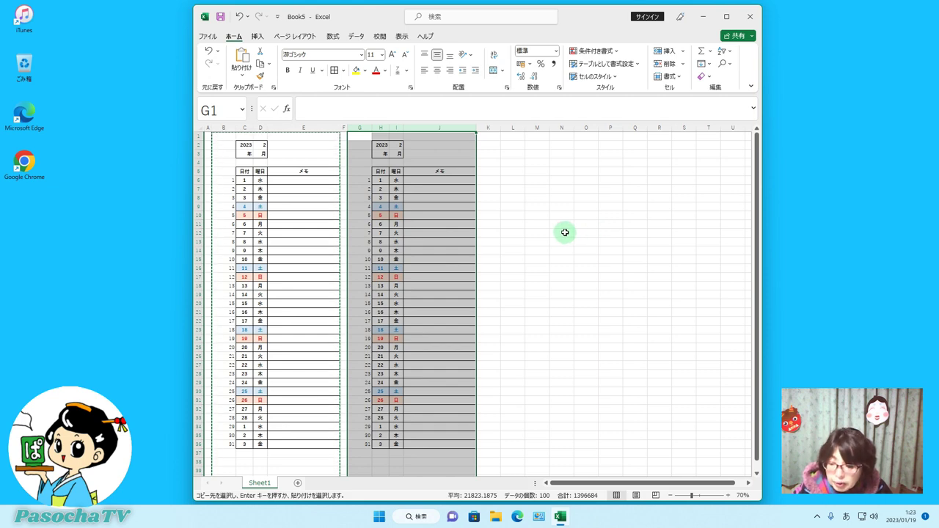
{"action": "left_click", "coordinate": [563, 179]}
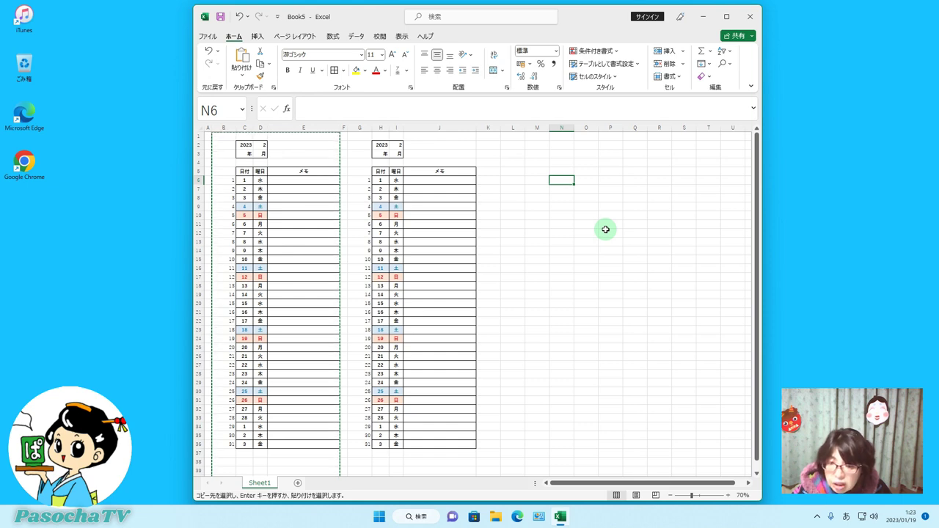
{"action": "key", "text": "Escape"}
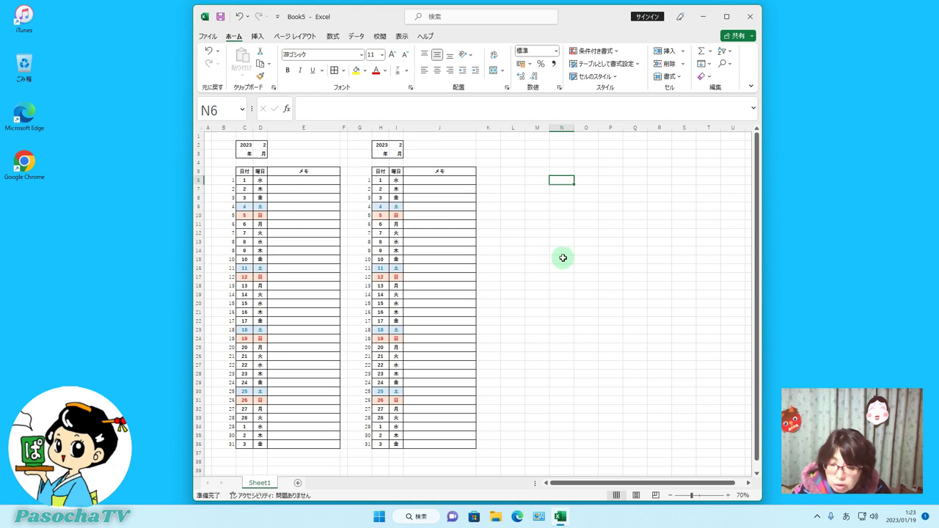
Set the year of the copied calendar in H2 to 2024
{"action": "left_click", "coordinate": [728, 495]}
{"action": "left_click", "coordinate": [729, 496]}
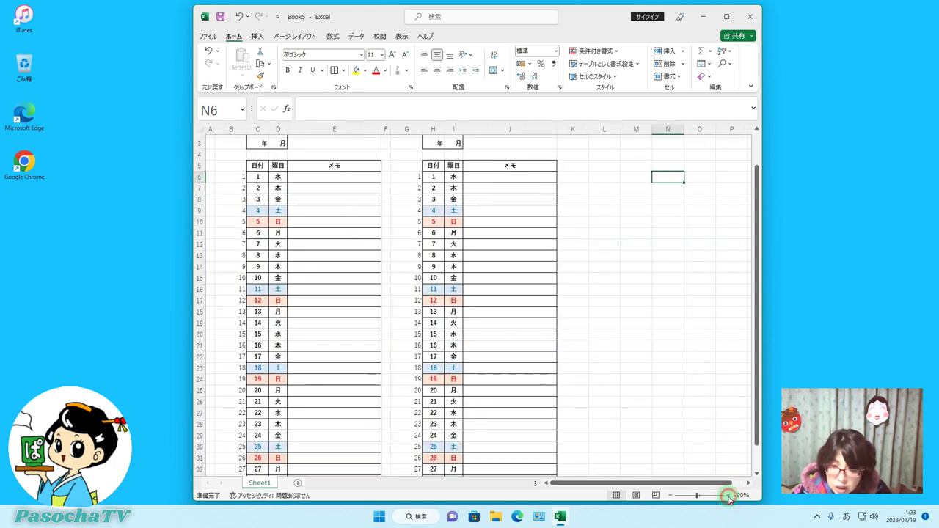
{"action": "left_click", "coordinate": [728, 495]}
{"action": "scroll", "coordinate": [759, 323], "scroll_direction": "up", "scroll_amount": 2}
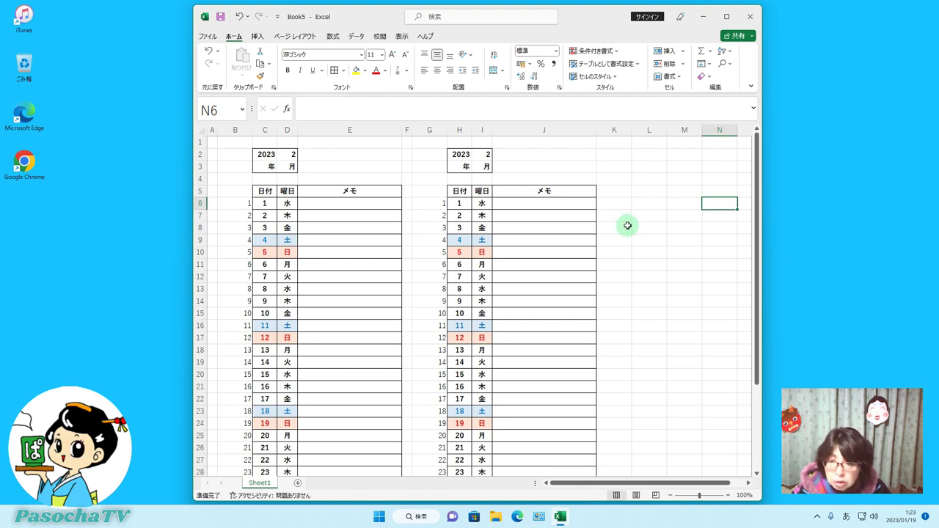
{"action": "left_click", "coordinate": [470, 156]}
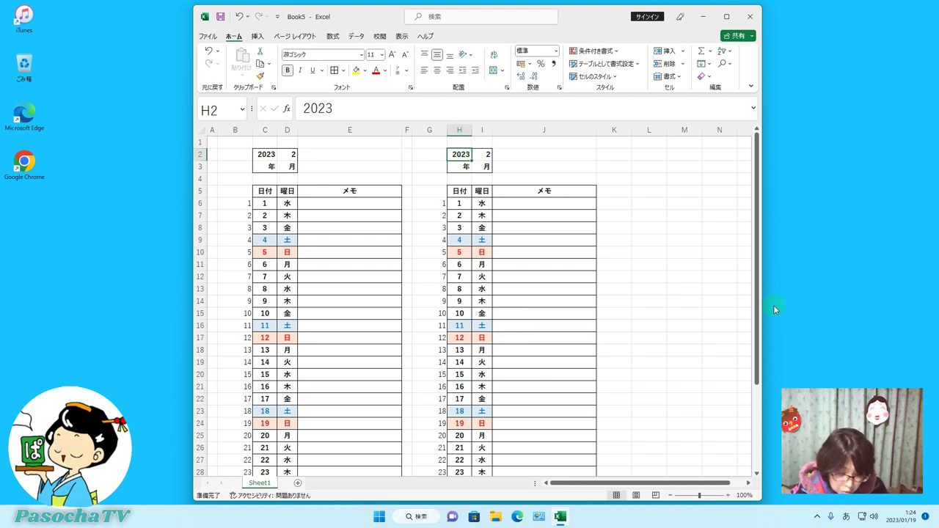
{"action": "type", "text": "2024"}
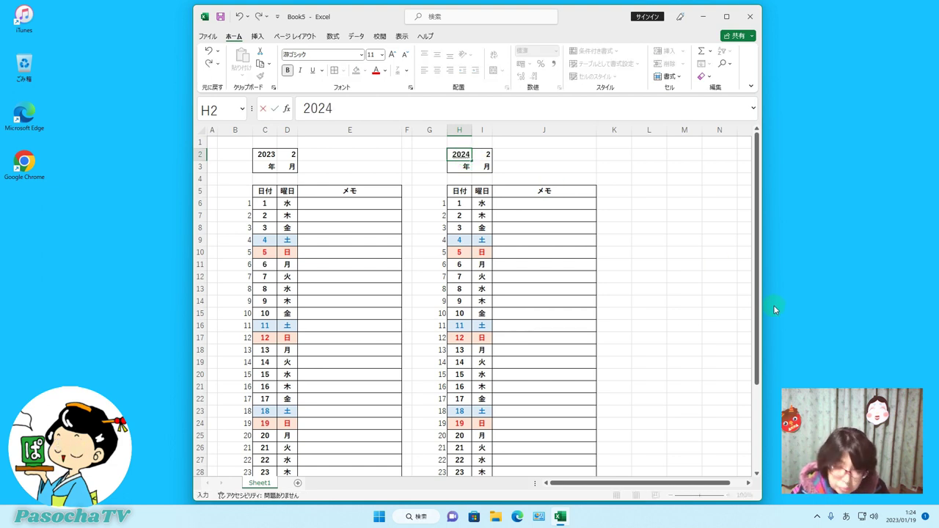
{"action": "key", "text": "Return"}
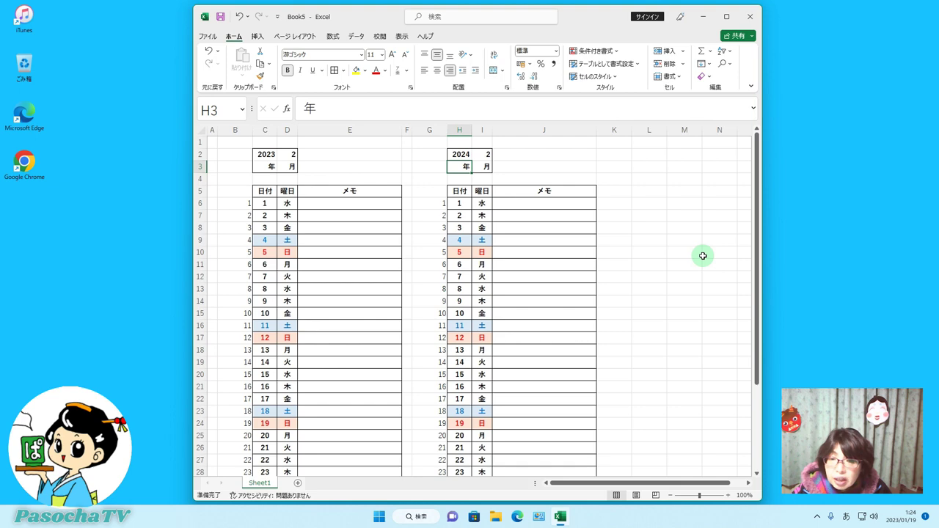
Examine which year and month cells the date formula in H6 of the copied calendar refers to
{"action": "left_click", "coordinate": [728, 495]}
{"action": "left_click", "coordinate": [728, 496]}
{"action": "left_click", "coordinate": [728, 495]}
{"action": "left_click_drag", "start_coordinate": [632, 486], "coordinate": [759, 487]}
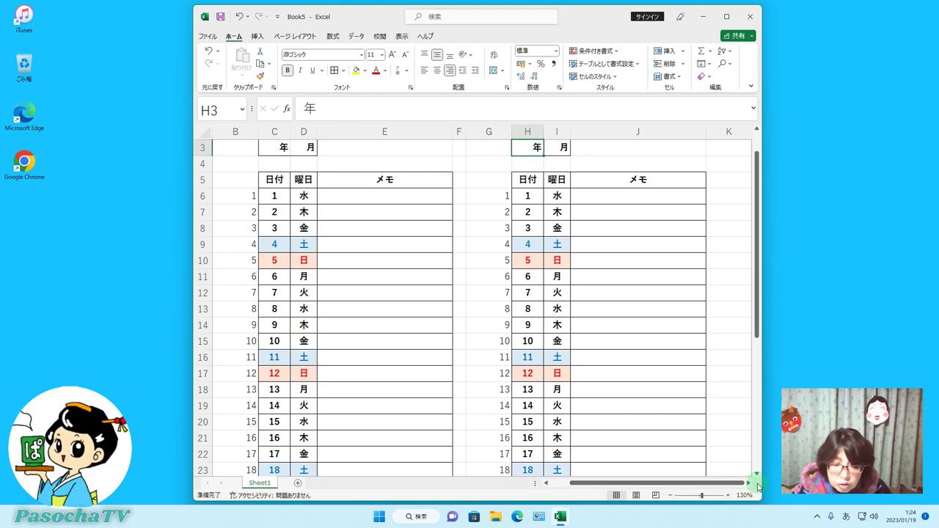
{"action": "left_click", "coordinate": [749, 484]}
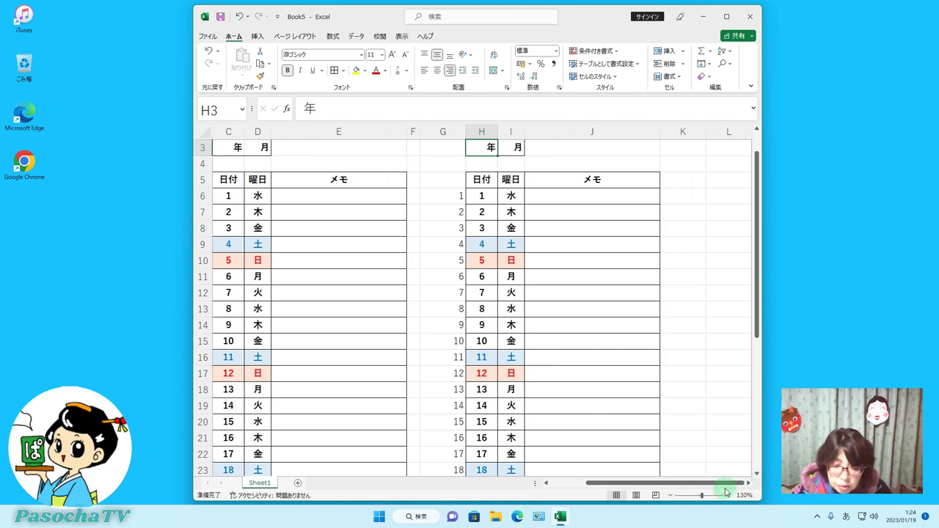
{"action": "left_click", "coordinate": [727, 496]}
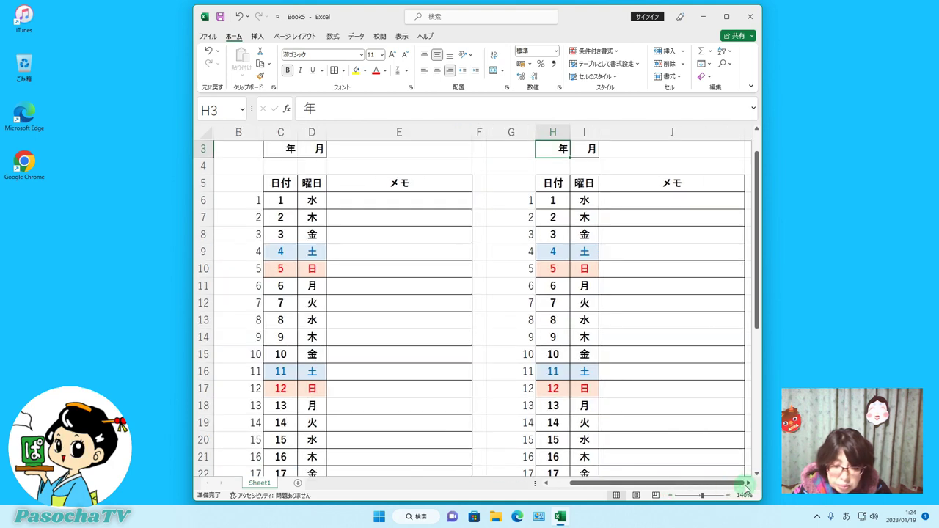
{"action": "left_click", "coordinate": [749, 484]}
{"action": "left_click", "coordinate": [749, 484]}
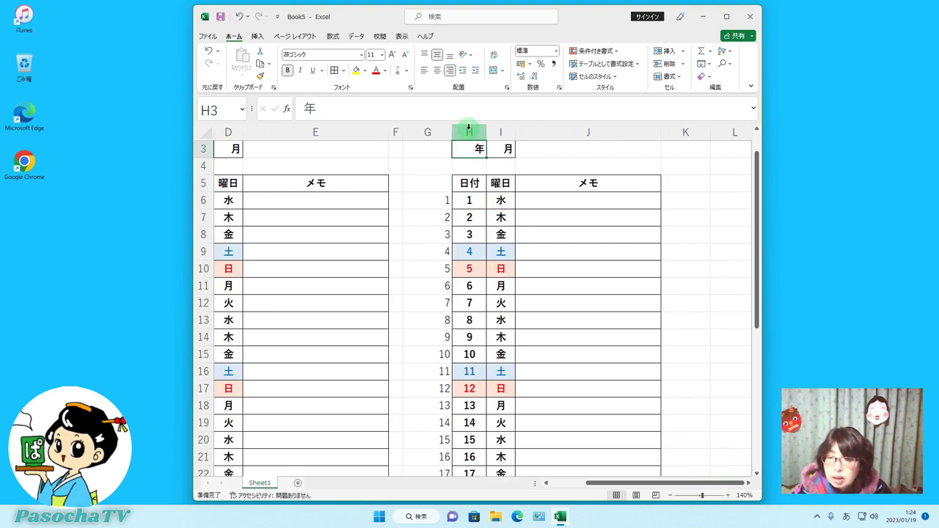
{"action": "left_click", "coordinate": [467, 199]}
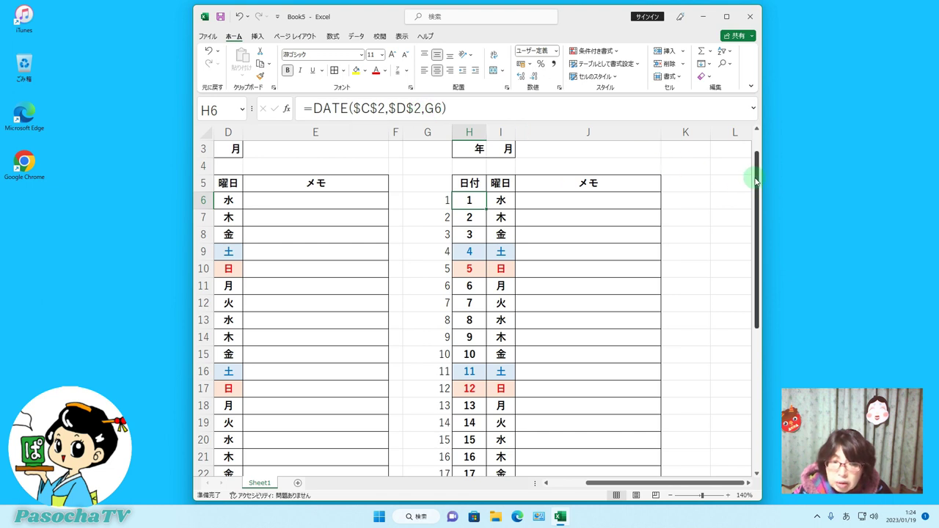
{"action": "left_click_drag", "start_coordinate": [758, 174], "coordinate": [758, 157]}
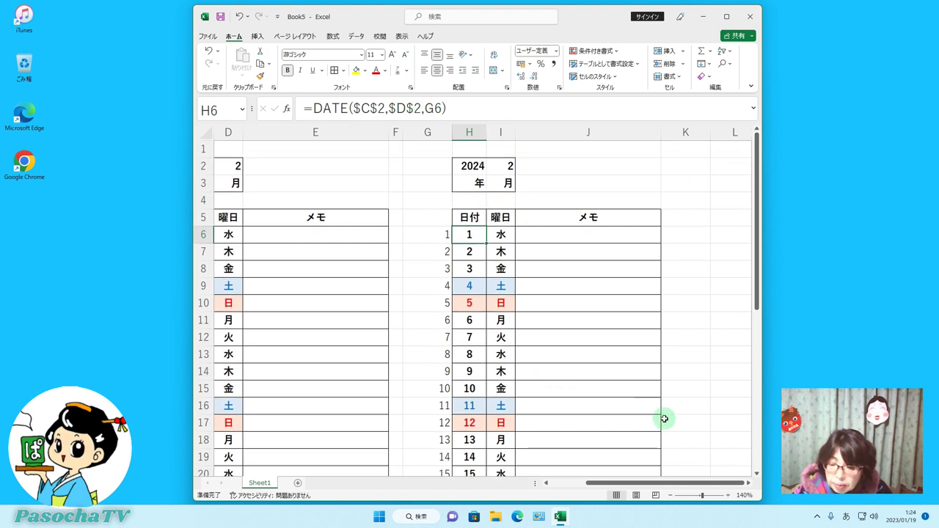
{"action": "left_click_drag", "start_coordinate": [613, 484], "coordinate": [574, 484]}
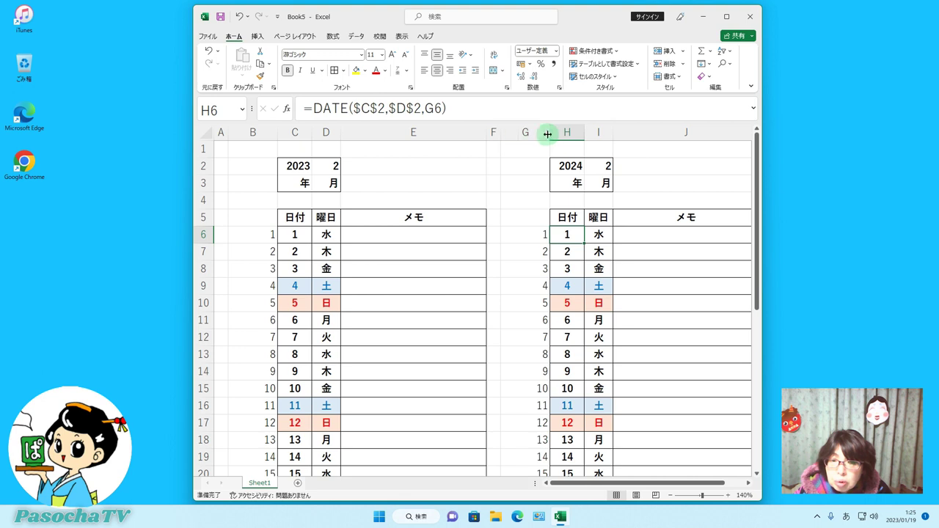
Change the date formula in H6 to =DATE($H$2,$I$2,G6) so it refers to the copied calendar's own year and month
{"action": "left_click", "coordinate": [371, 107]}
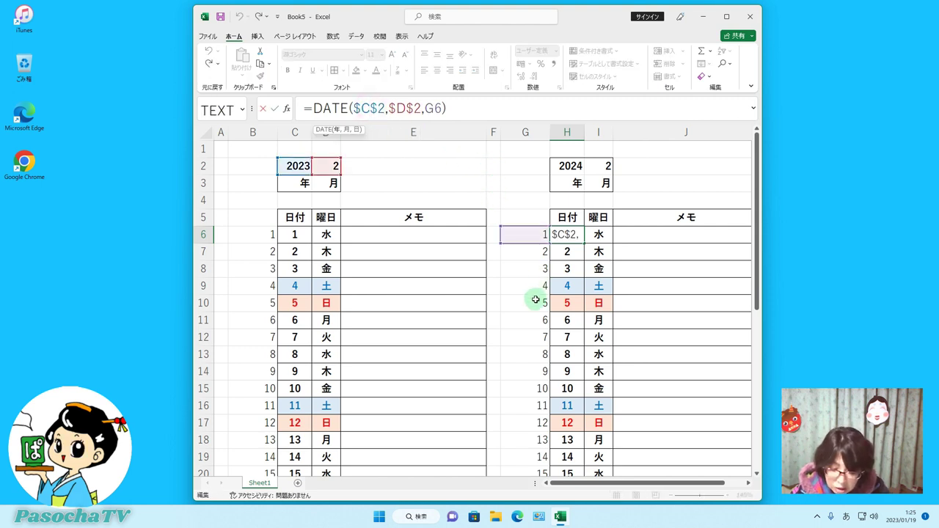
{"action": "key", "text": "BackSpace"}
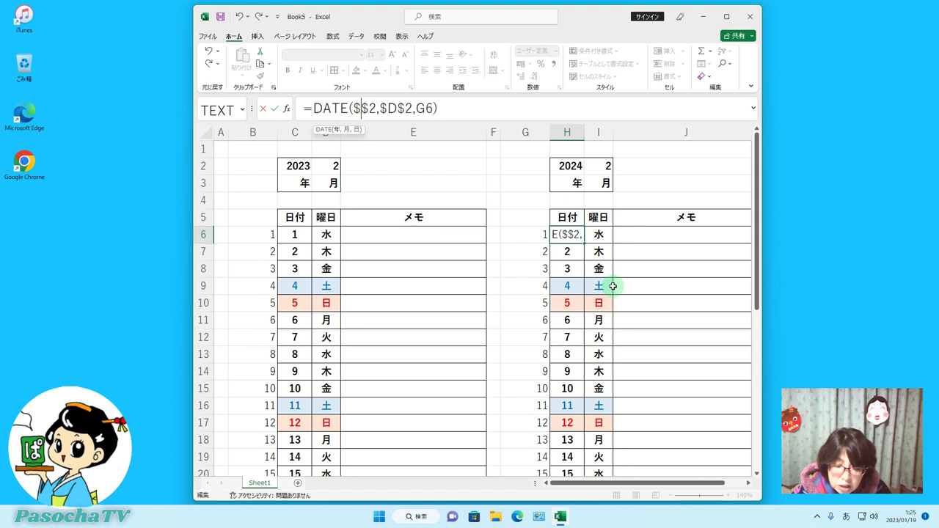
{"action": "key", "text": "Zenkaku_Hankaku"}
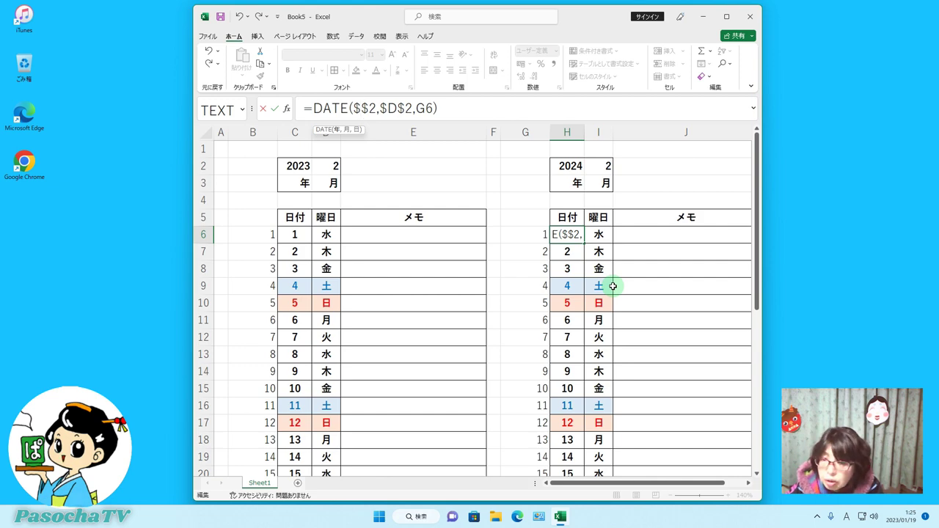
{"action": "type", "text": "H"}
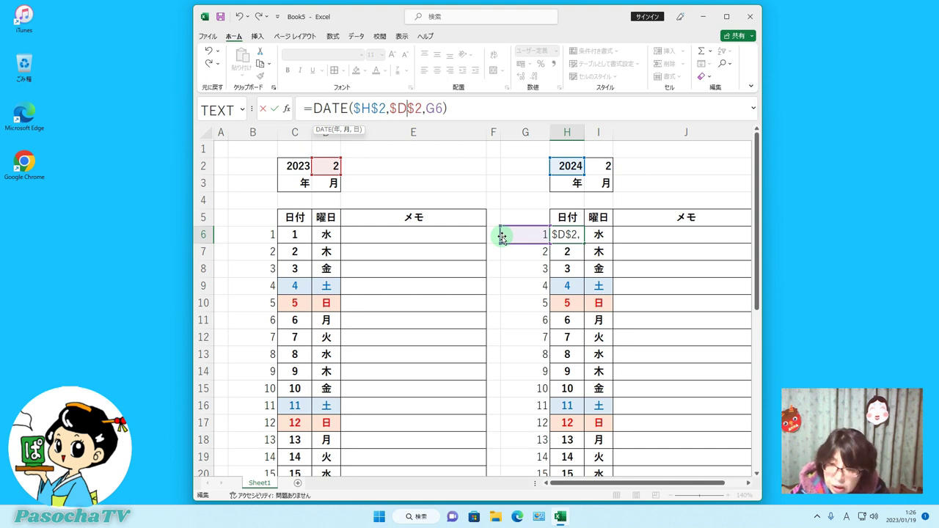
{"action": "key", "text": "BackSpace"}
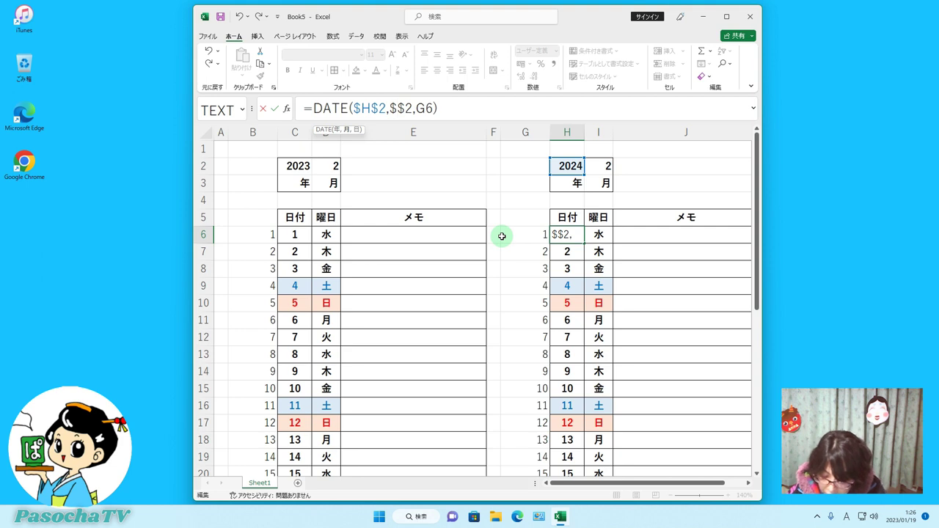
{"action": "type", "text": "I"}
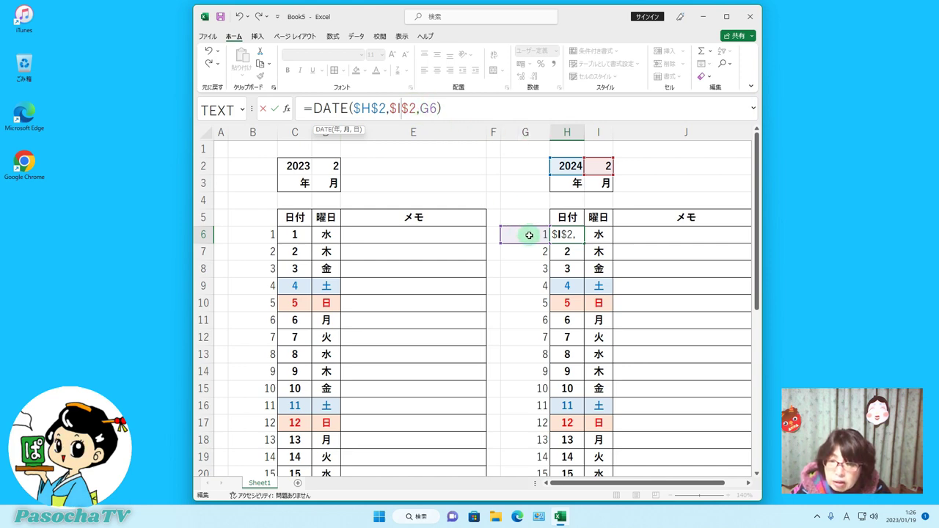
{"action": "left_click", "coordinate": [450, 107]}
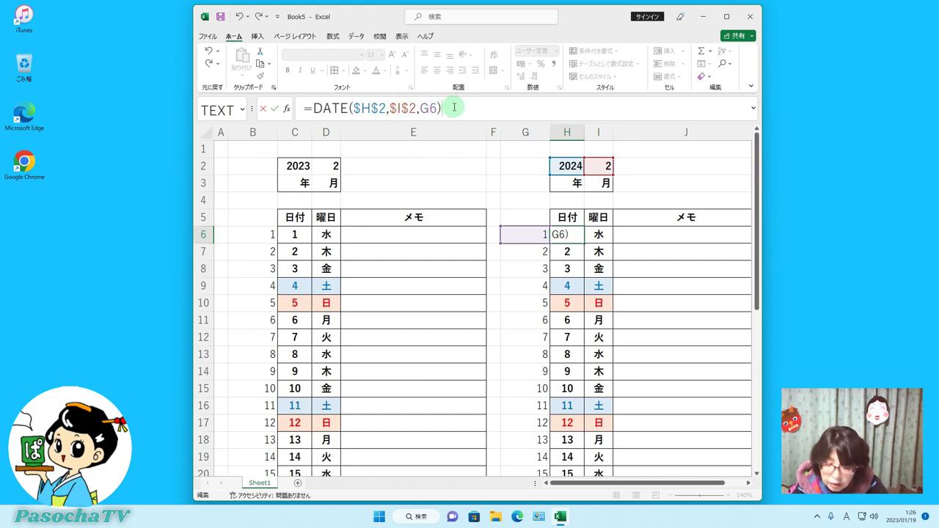
{"action": "key", "text": "Return"}
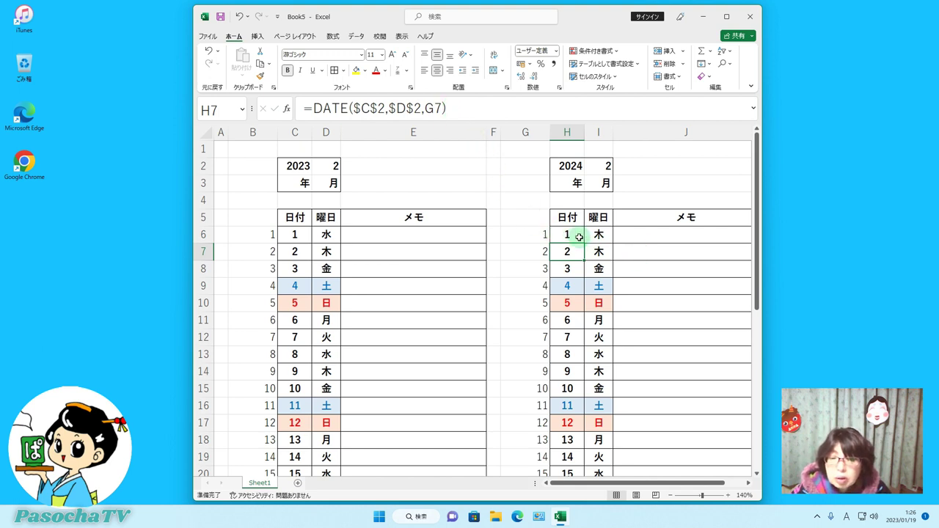
Fill the date formula from H6 down through H36, check the dates and weekdays, and deselect the column
{"action": "left_click_drag", "start_coordinate": [755, 253], "coordinate": [755, 252]}
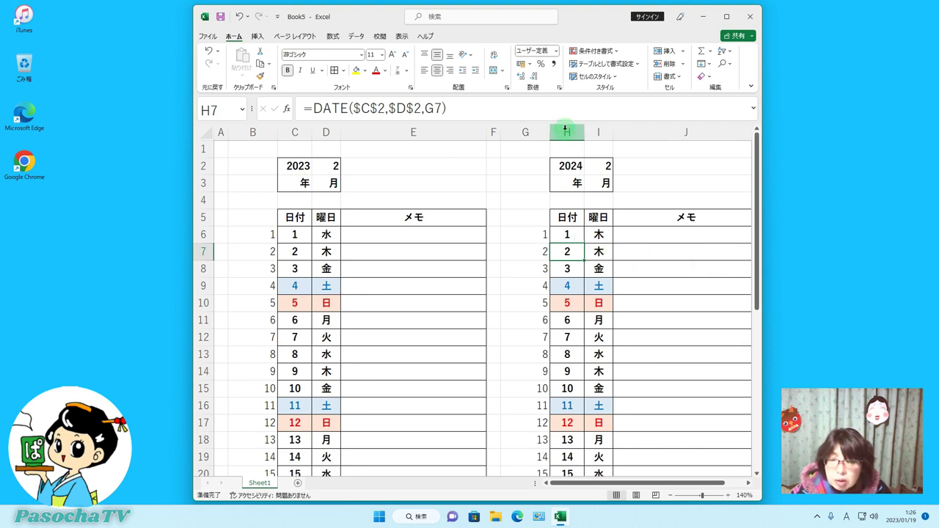
{"action": "left_click", "coordinate": [560, 231]}
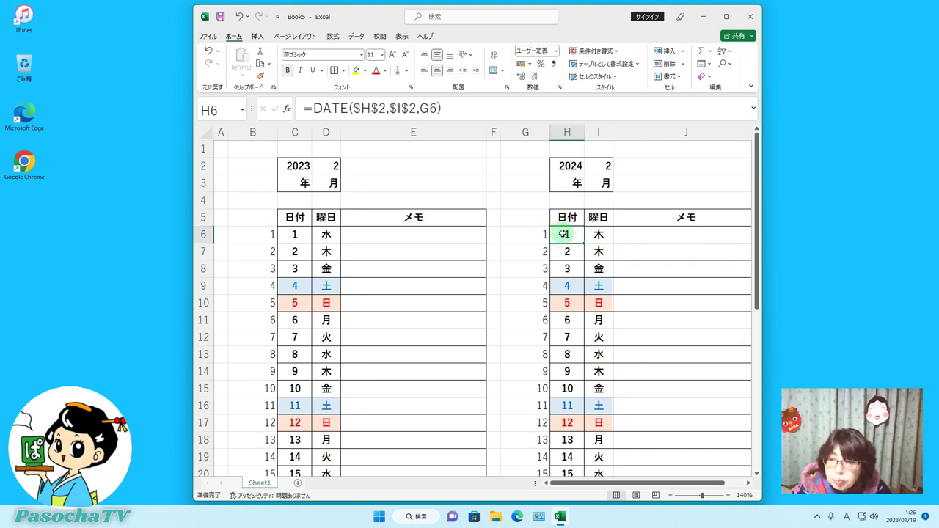
{"action": "left_click", "coordinate": [561, 233]}
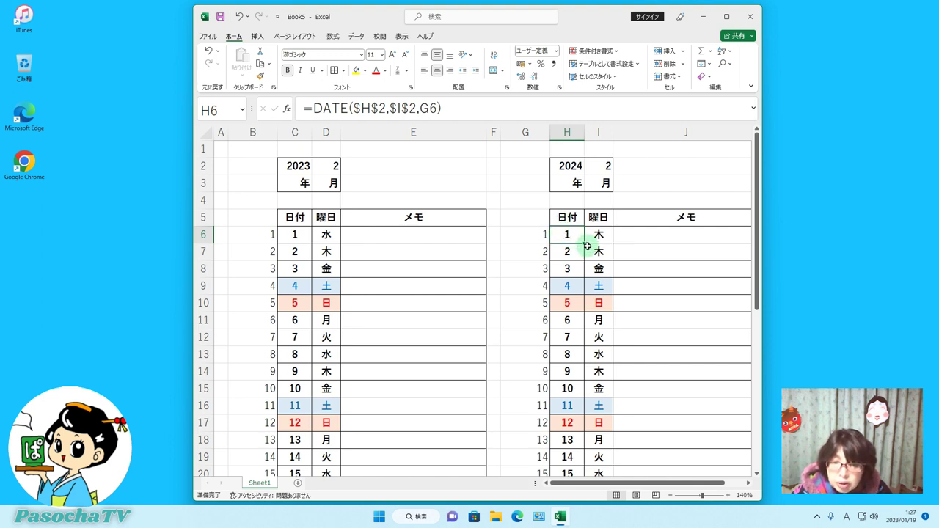
{"action": "left_click", "coordinate": [748, 483]}
{"action": "left_click", "coordinate": [748, 483]}
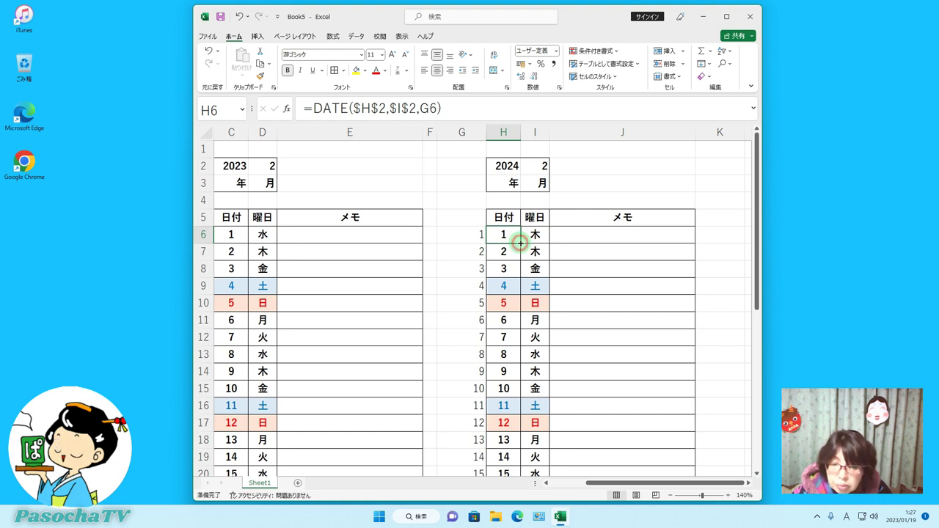
{"action": "double_click", "coordinate": [521, 242]}
{"action": "mouse_move", "coordinate": [755, 237]}
{"action": "left_mouse_down"}
{"action": "mouse_move", "coordinate": [731, 400]}
{"action": "mouse_move", "coordinate": [758, 232]}
{"action": "left_mouse_up"}
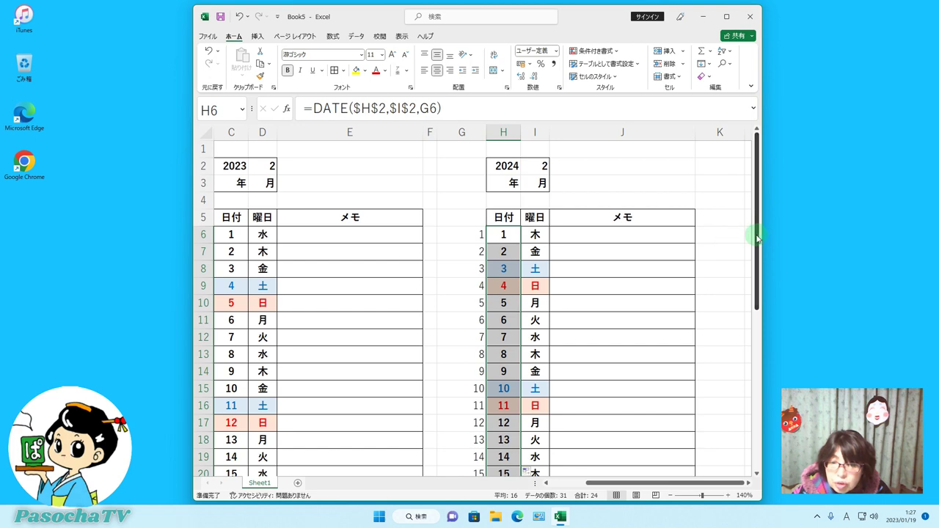
{"action": "left_click_drag", "start_coordinate": [756, 232], "coordinate": [736, 389]}
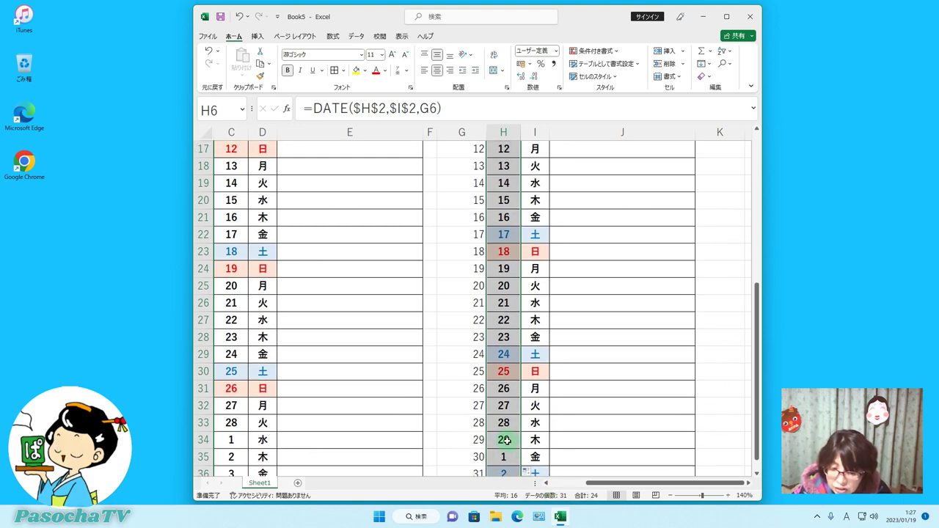
{"action": "left_click_drag", "start_coordinate": [757, 334], "coordinate": [503, 185]}
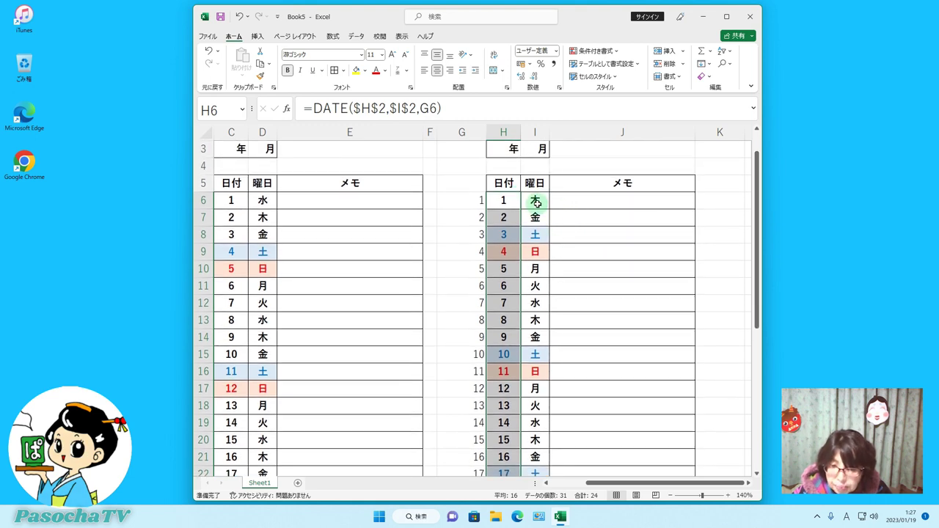
{"action": "left_click", "coordinate": [561, 234]}
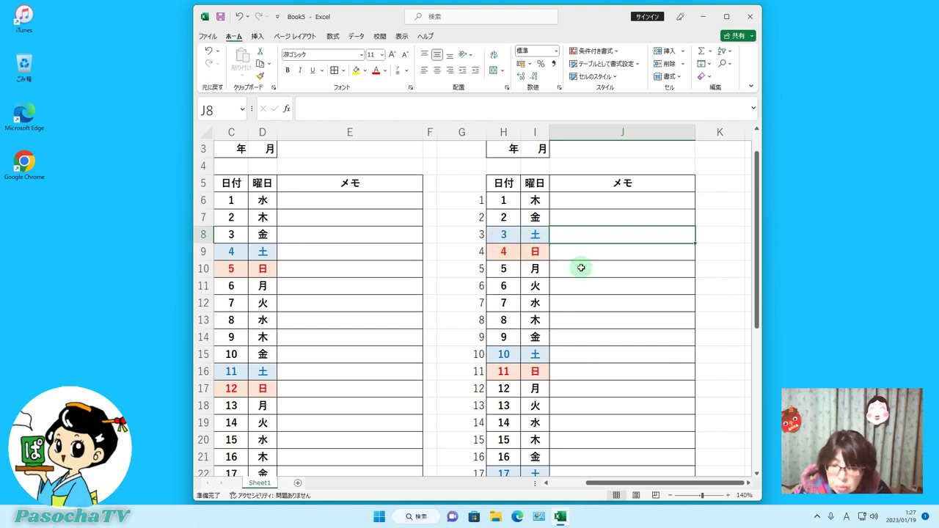
Test the copied calendar by setting its year in H2 to 2025
{"action": "left_click_drag", "start_coordinate": [758, 268], "coordinate": [785, 233]}
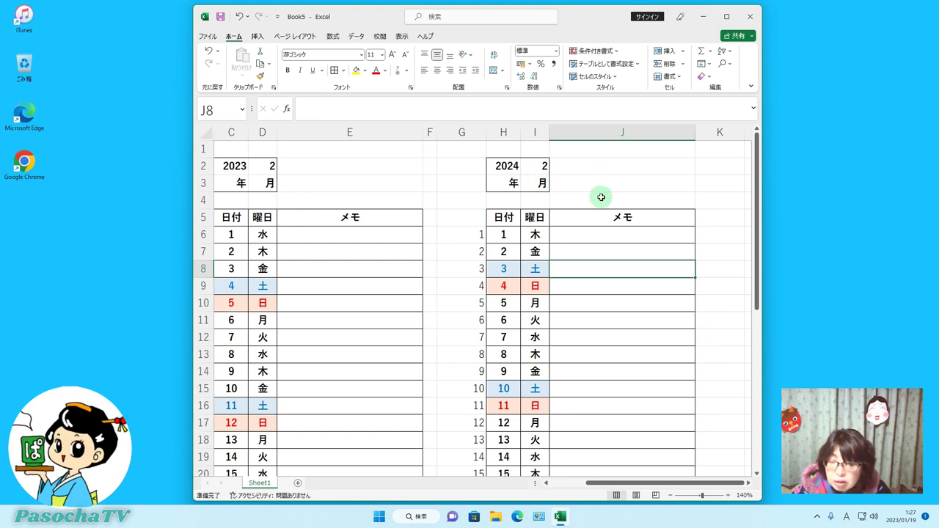
{"action": "left_click", "coordinate": [508, 167]}
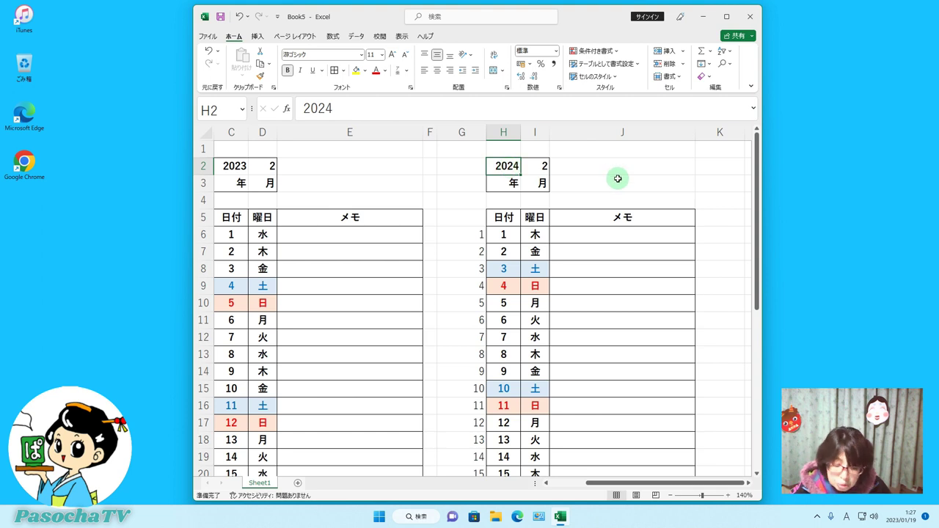
{"action": "type", "text": "20"}
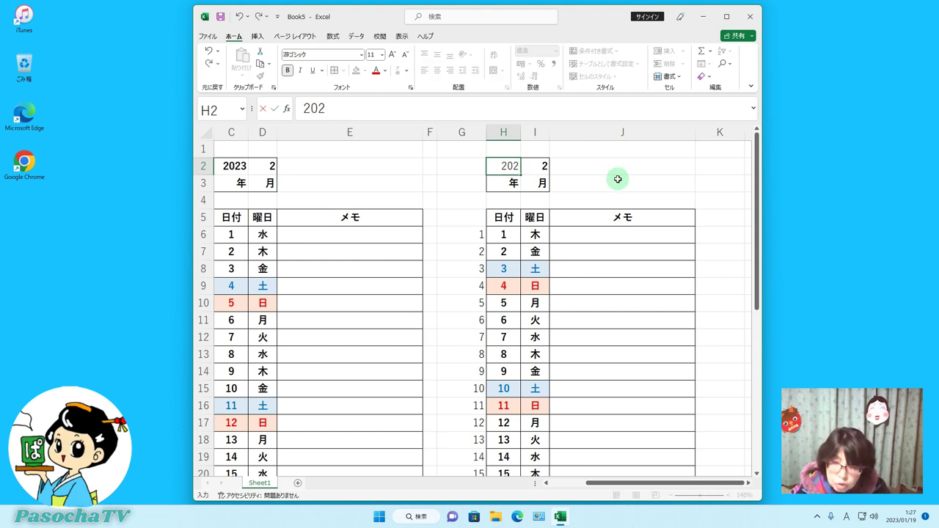
{"action": "key", "text": "Return"}
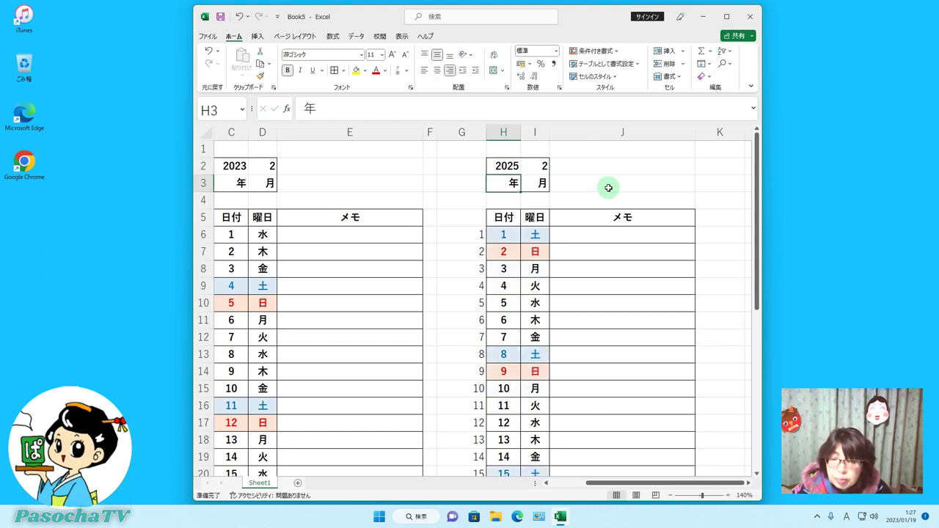
Set the year of the copied calendar in H2 to 2023
{"action": "key", "text": "Up"}
{"action": "type", "text": "20"}
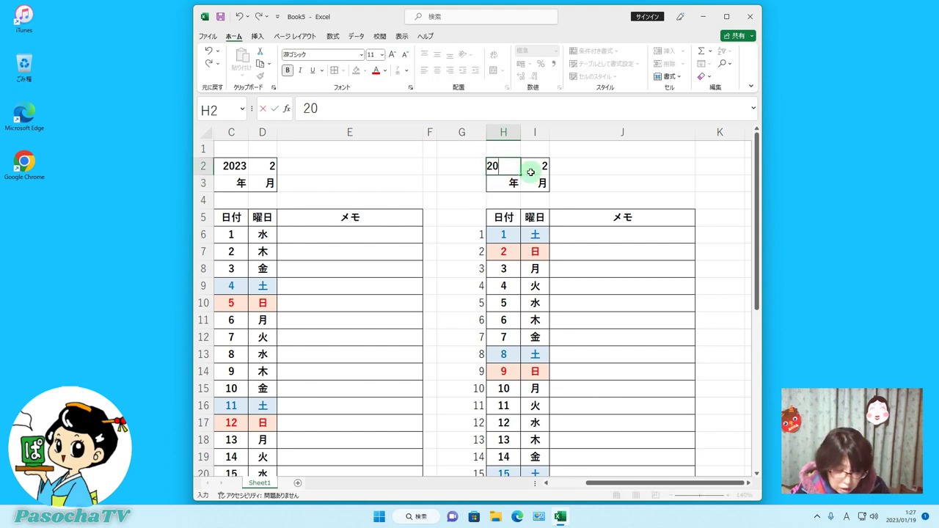
{"action": "type", "text": "23"}
{"action": "key", "text": "Return"}
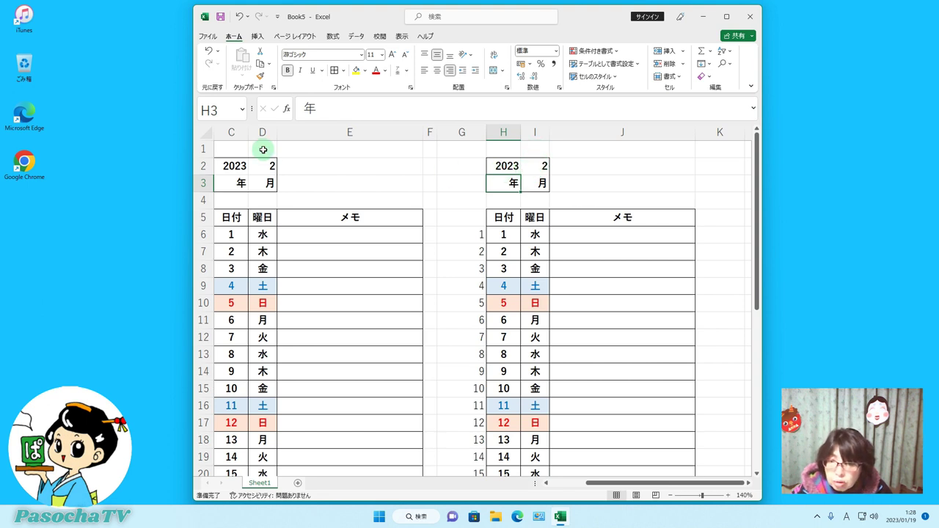
Set the month of the copied calendar in I2 to 3 and compare the month-end dates of both calendars
{"action": "left_click", "coordinate": [541, 165]}
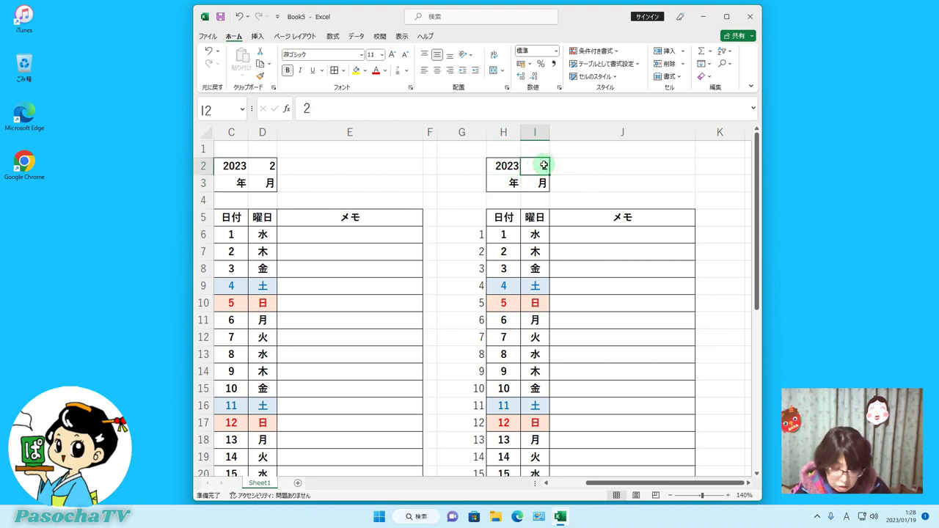
{"action": "type", "text": "3"}
{"action": "key", "text": "Return"}
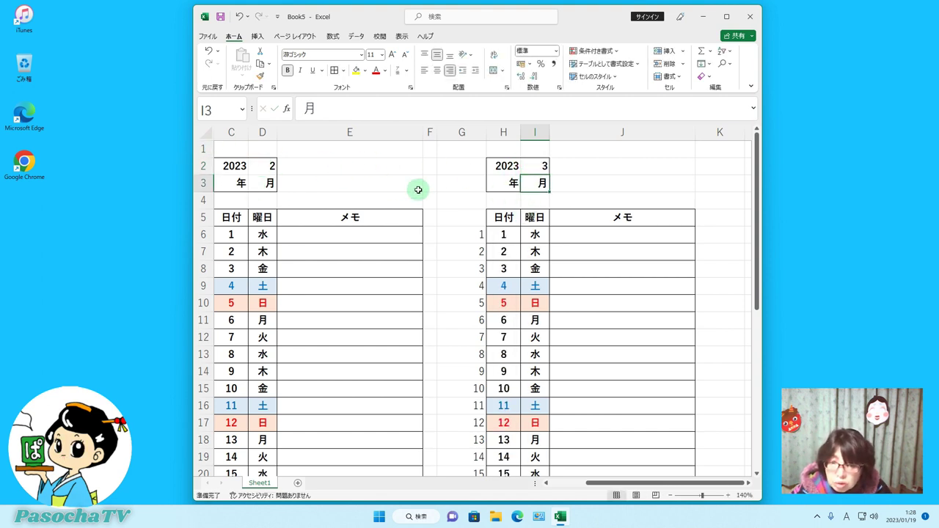
{"action": "scroll", "coordinate": [579, 259], "scroll_direction": "down", "scroll_amount": 7}
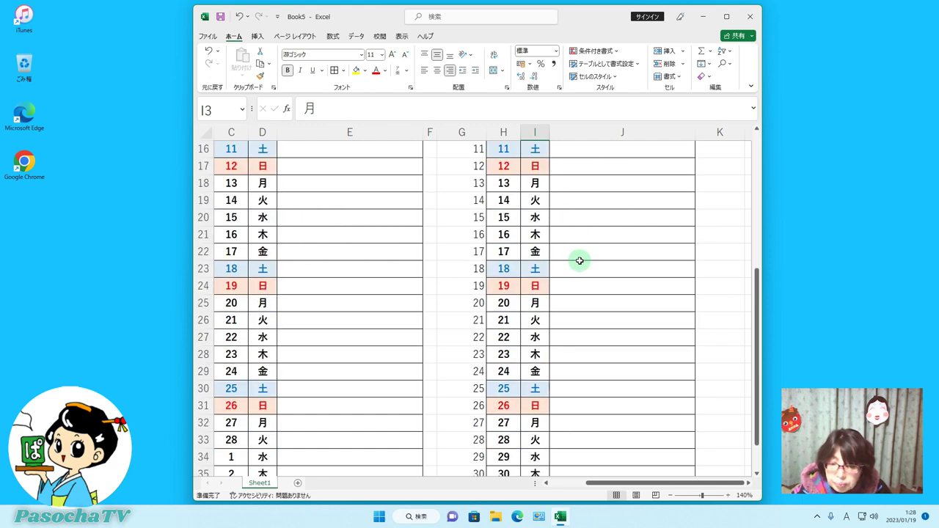
{"action": "scroll", "coordinate": [579, 260], "scroll_direction": "up", "scroll_amount": 3}
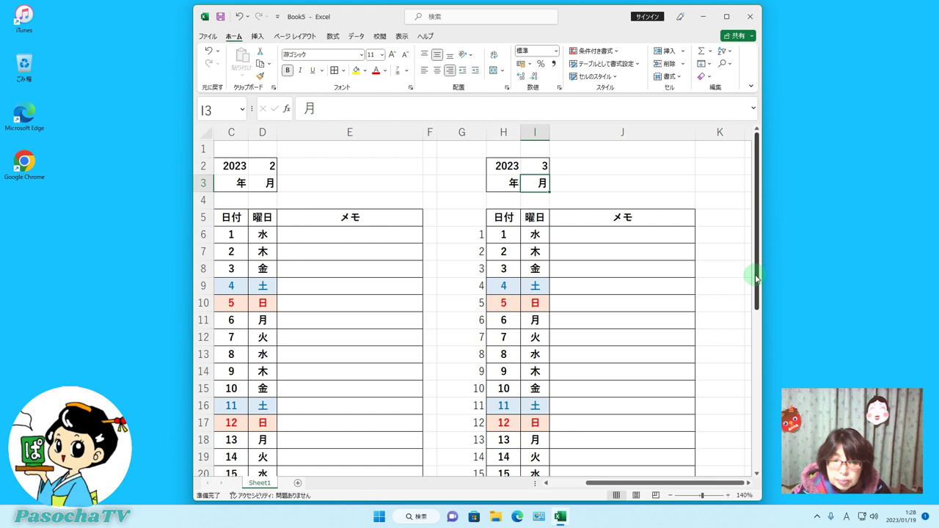
{"action": "scroll", "coordinate": [733, 301], "scroll_direction": "down", "scroll_amount": 2}
{"action": "scroll", "coordinate": [733, 297], "scroll_direction": "up", "scroll_amount": 2}
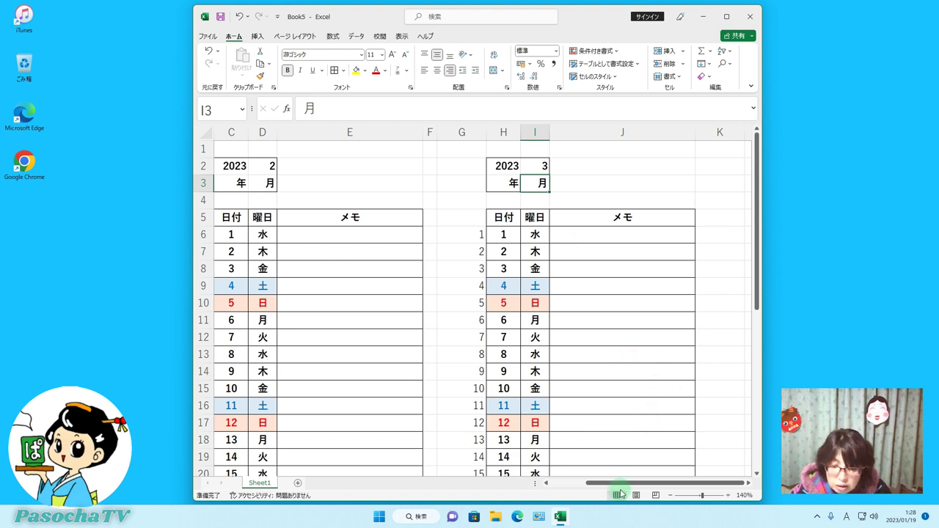
Hide helper columns B and G, which hold the day numbers for the two calendars
{"action": "left_click_drag", "start_coordinate": [613, 484], "coordinate": [571, 484]}
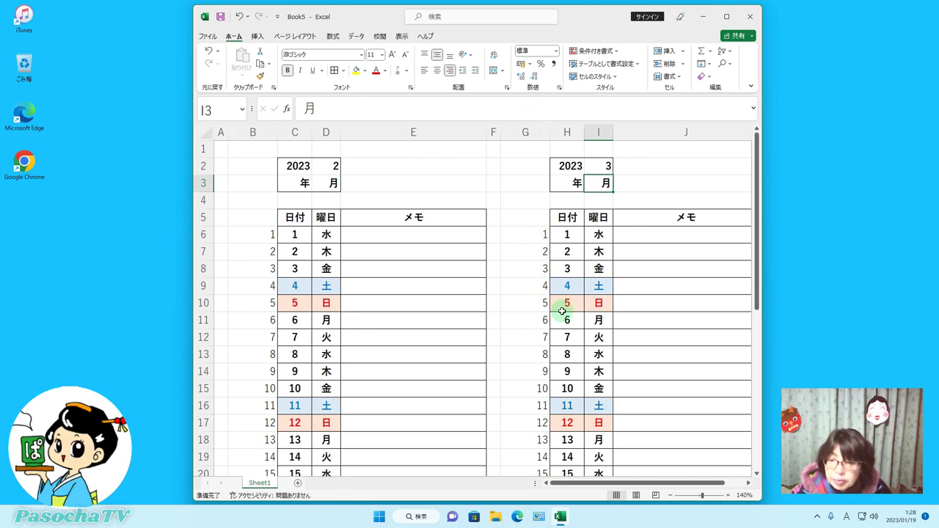
{"action": "left_click", "coordinate": [253, 132]}
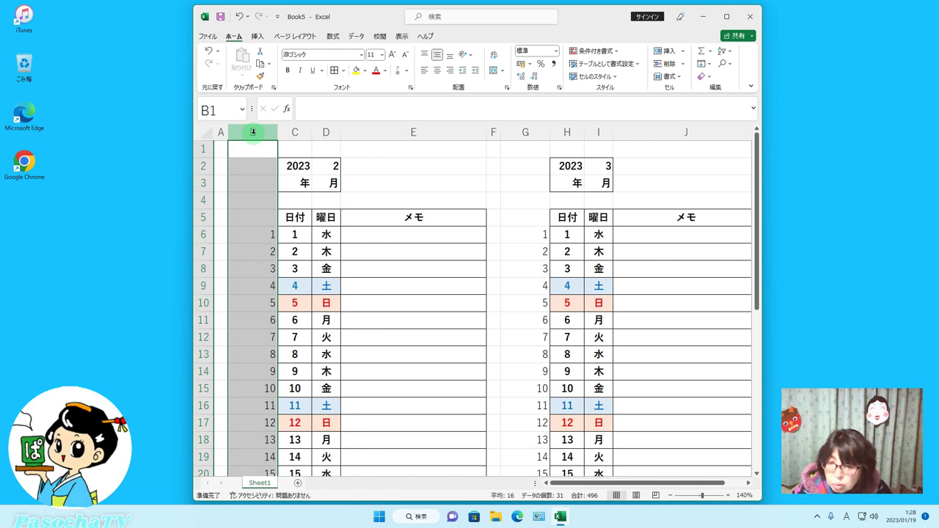
{"action": "left_click", "coordinate": [516, 126], "text": "ctrl"}
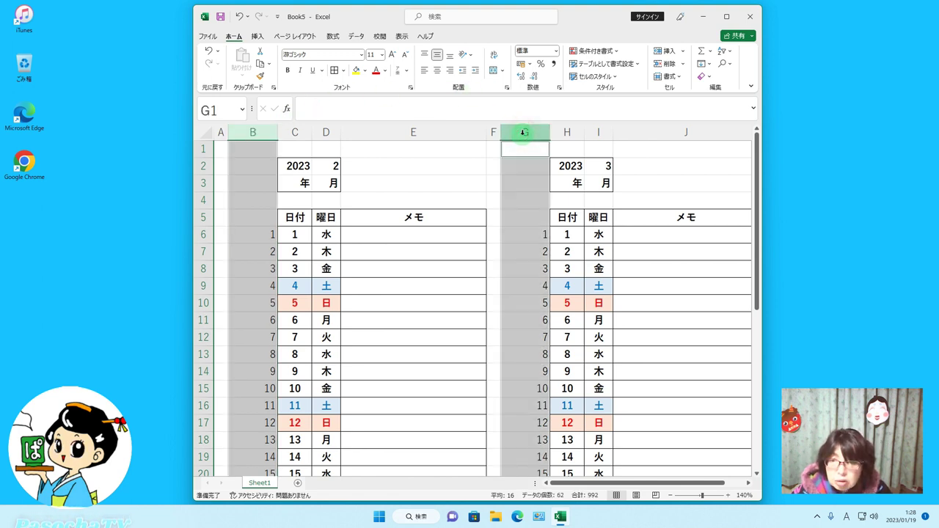
{"action": "left_click", "coordinate": [679, 77]}
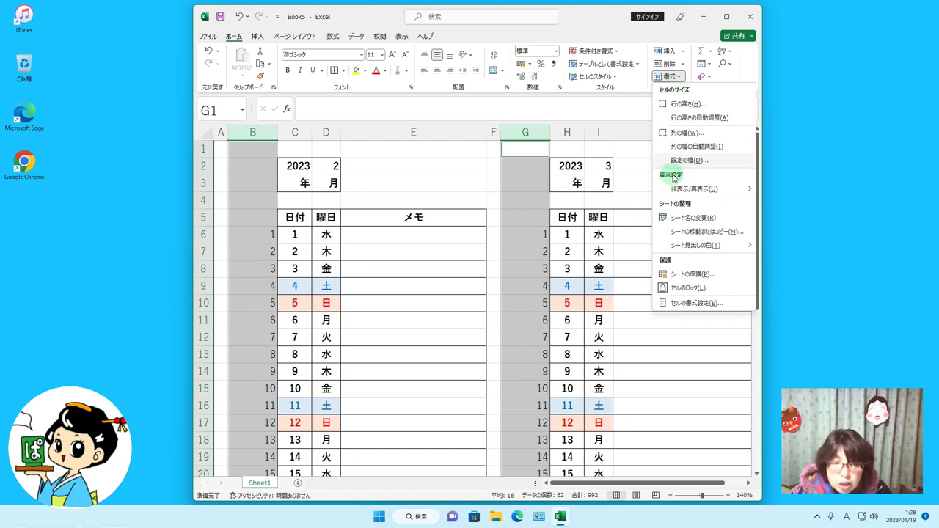
{"action": "mouse_move", "coordinate": [686, 189]}
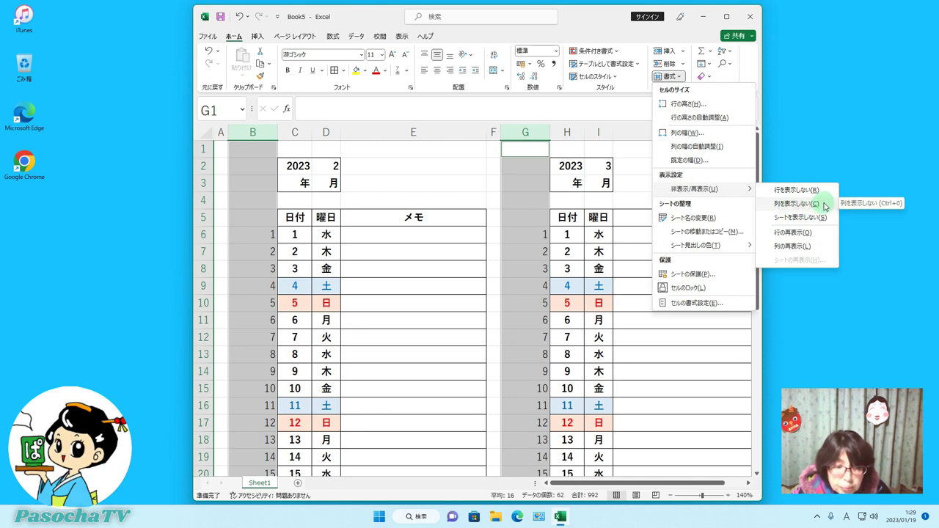
{"action": "left_click", "coordinate": [796, 203]}
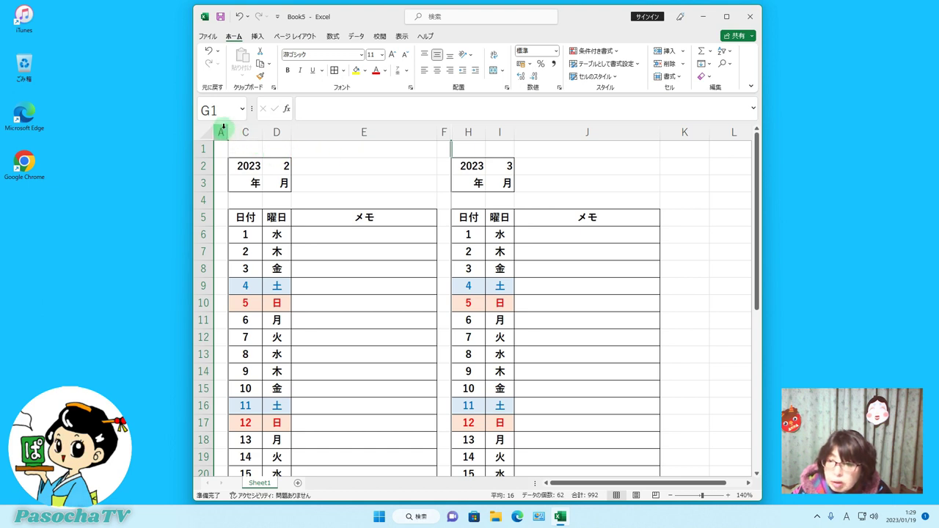
{"action": "left_click", "coordinate": [306, 136]}
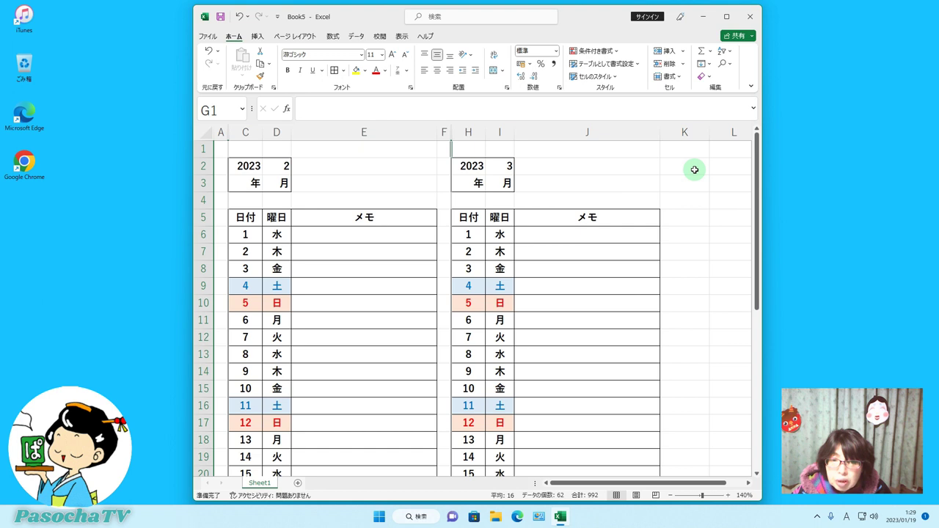
{"action": "left_click", "coordinate": [690, 192]}
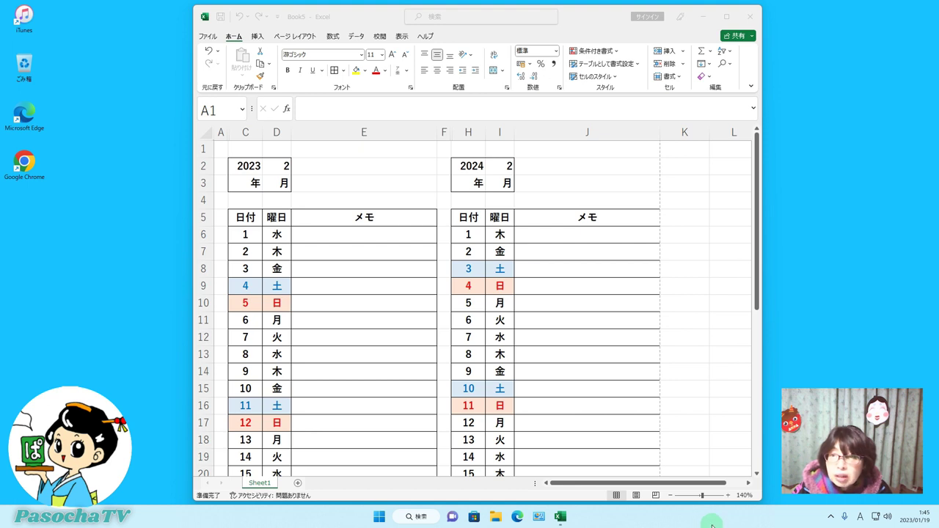
Set the print scaling to fit the sheet on one page (シートを 1 ページに印刷) and return to the worksheet
{"action": "left_click", "coordinate": [208, 35]}
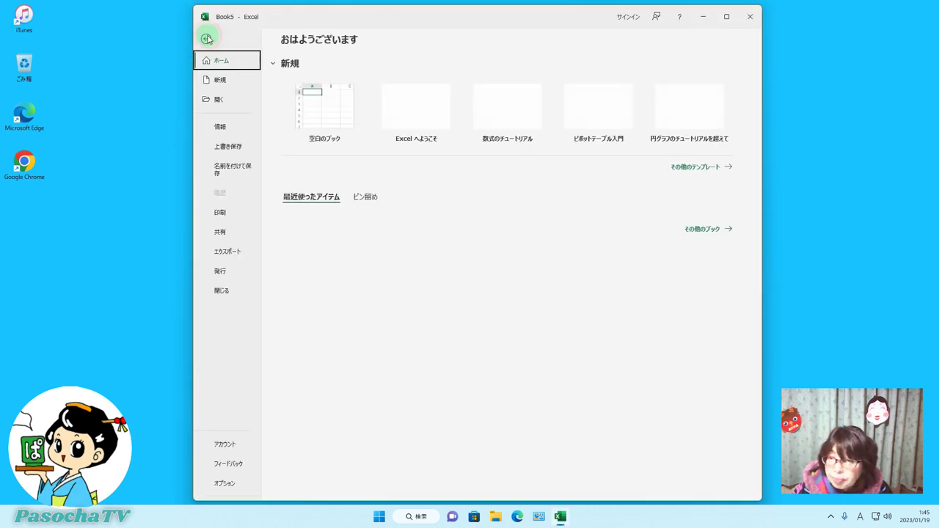
{"action": "left_click", "coordinate": [220, 213]}
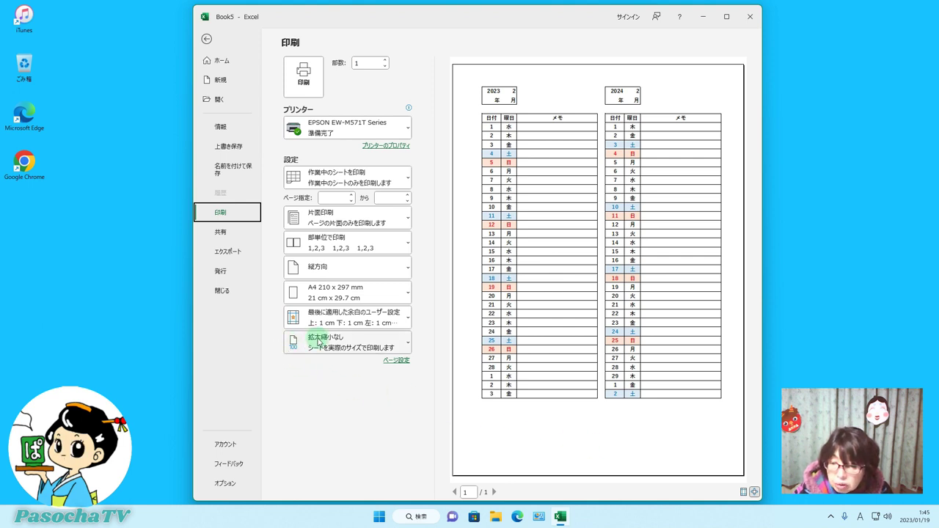
{"action": "left_click", "coordinate": [408, 345]}
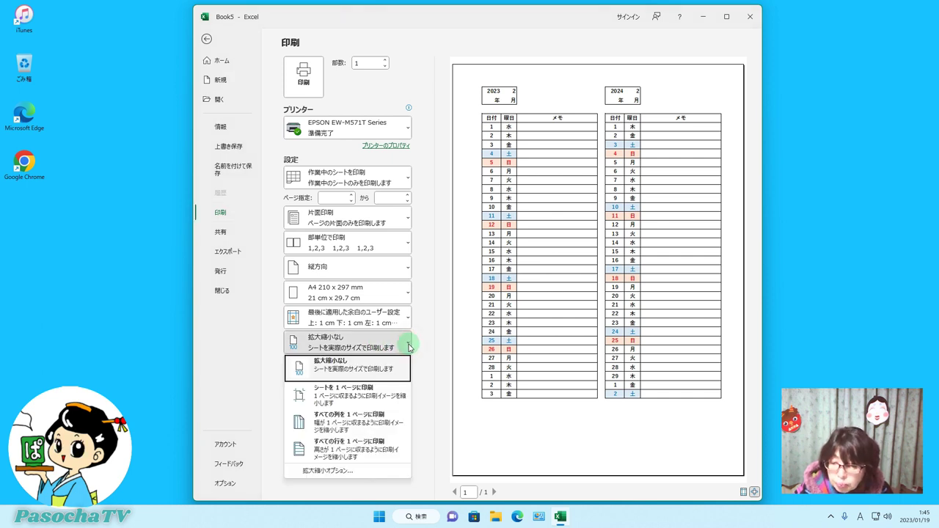
{"action": "left_click", "coordinate": [392, 396]}
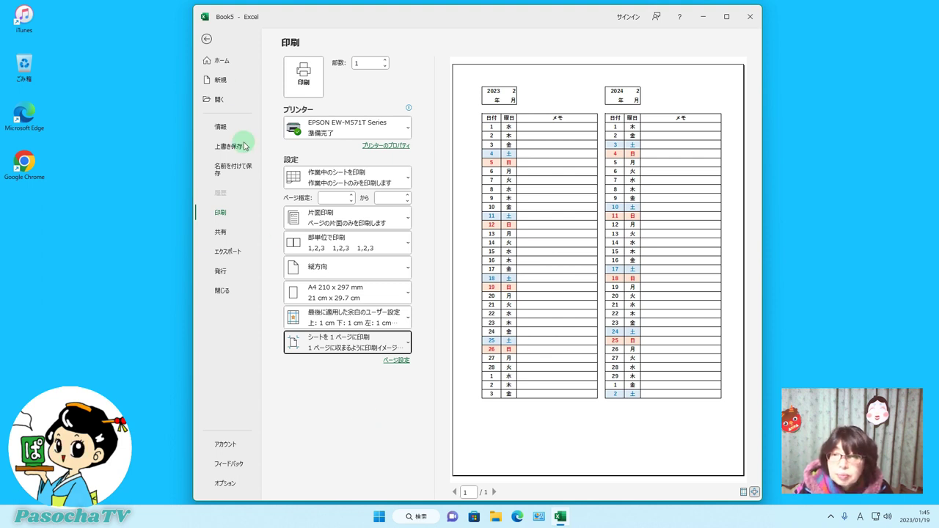
{"action": "left_click", "coordinate": [206, 41]}
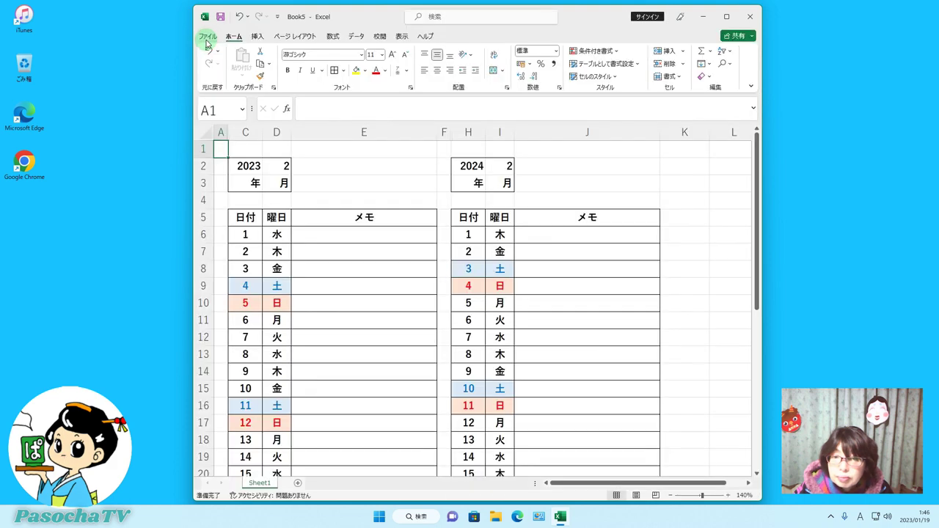